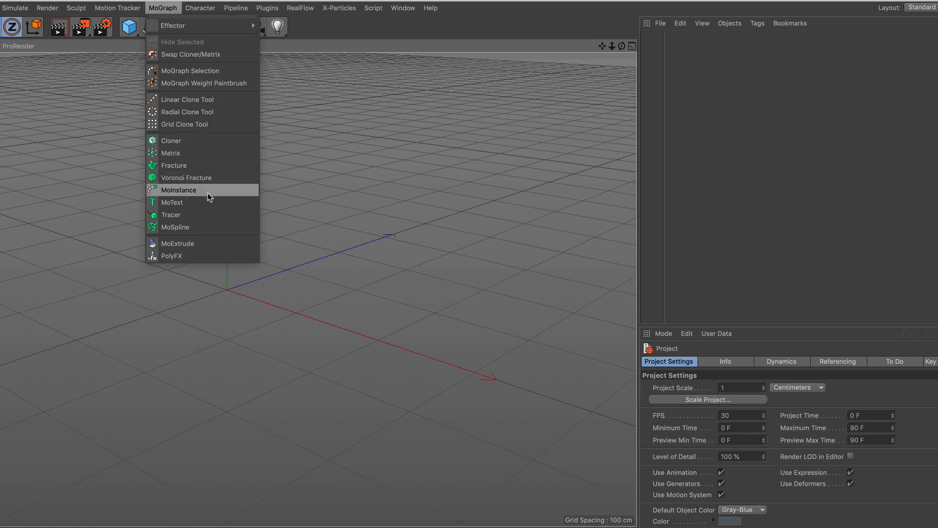
# Step: Create a MoText object and set its text alignment to Middle
pyautogui.click(207, 202)
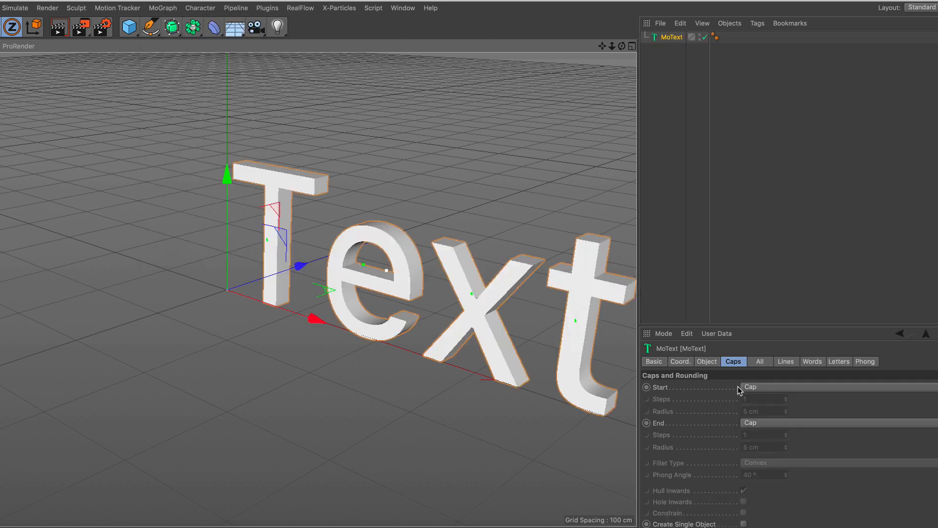
pyautogui.click(711, 364)
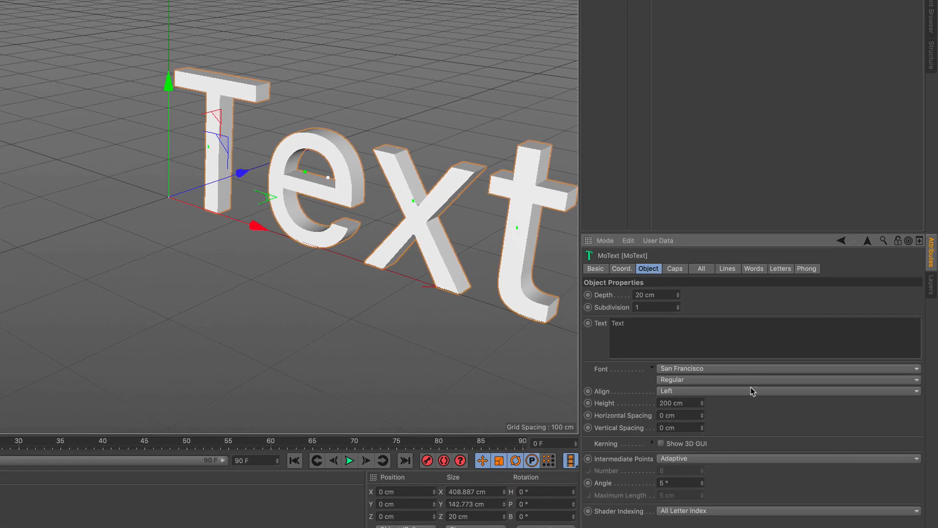
pyautogui.click(751, 390)
pyautogui.click(720, 411)
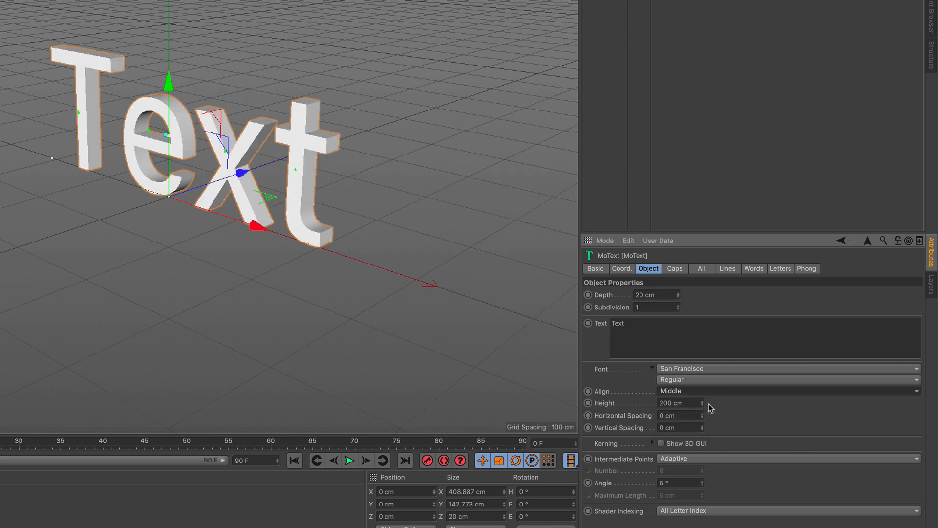
# Step: Change the MoText to the letter G in the VAGRundschriftD font with a depth of 40 cm
pyautogui.moveTo(649, 325); pyautogui.dragTo(592, 324)
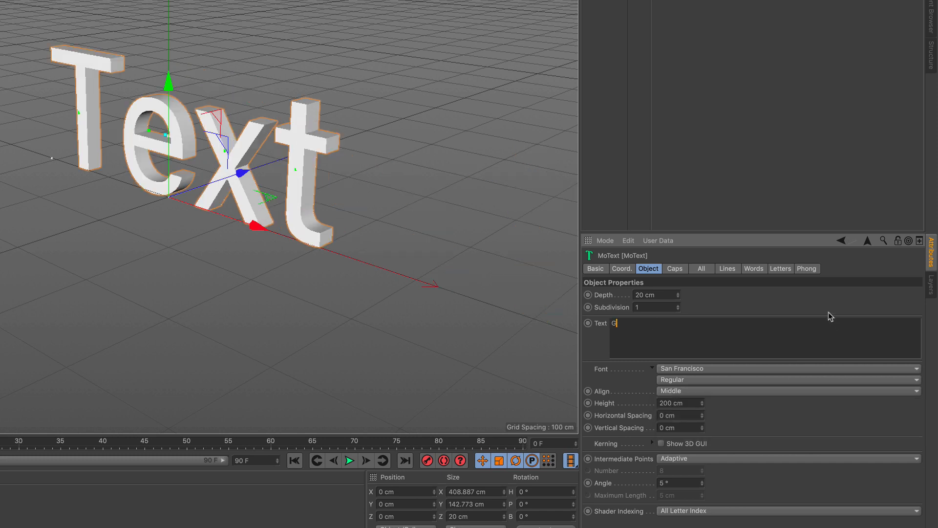
pyautogui.click(745, 368)
pyautogui.scroll(-10, 751, 361)
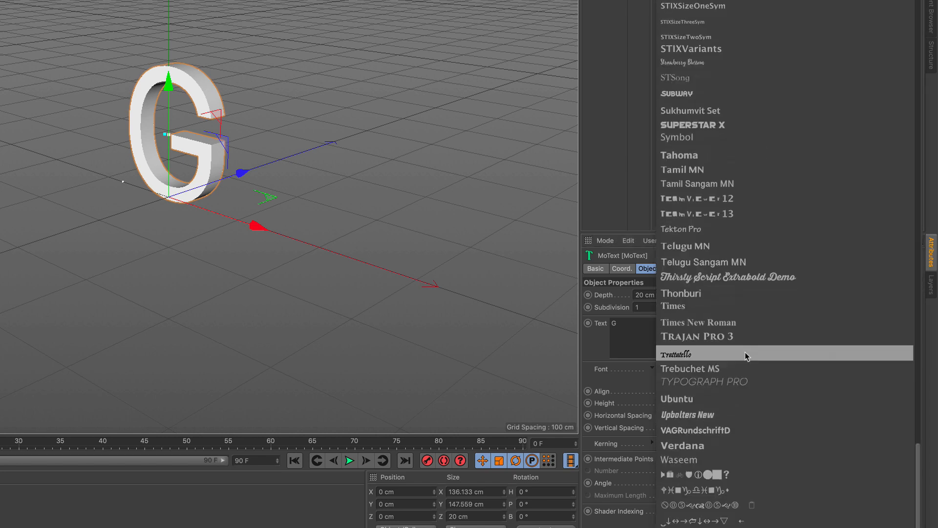
pyautogui.click(739, 430)
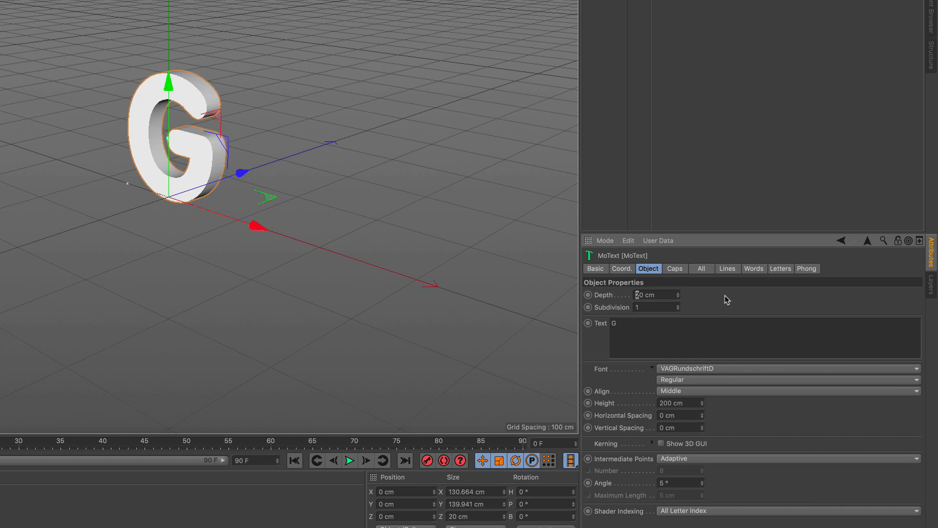
pyautogui.write('4')
pyautogui.press('Return')
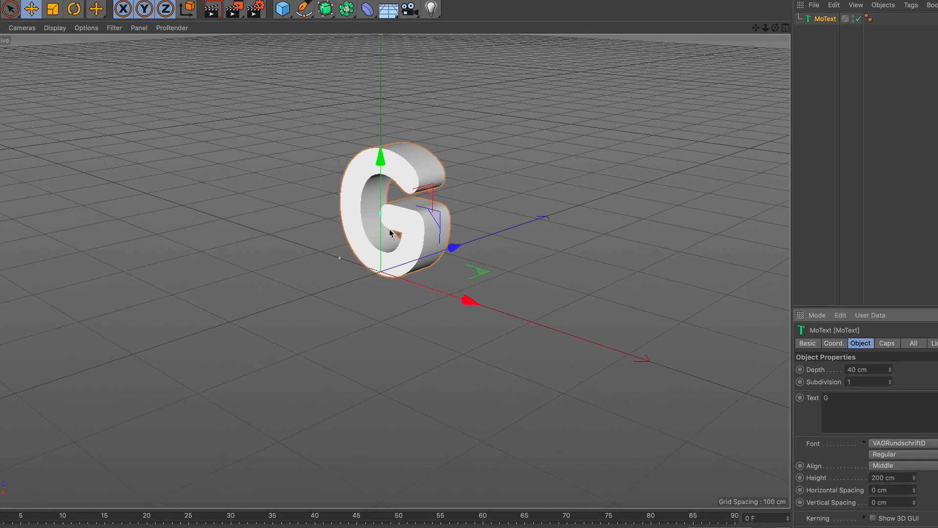
# Step: Switch the perspective viewport to shaded display with mesh lines to show the letter's polygons
pyautogui.scroll(8, 407, 177)
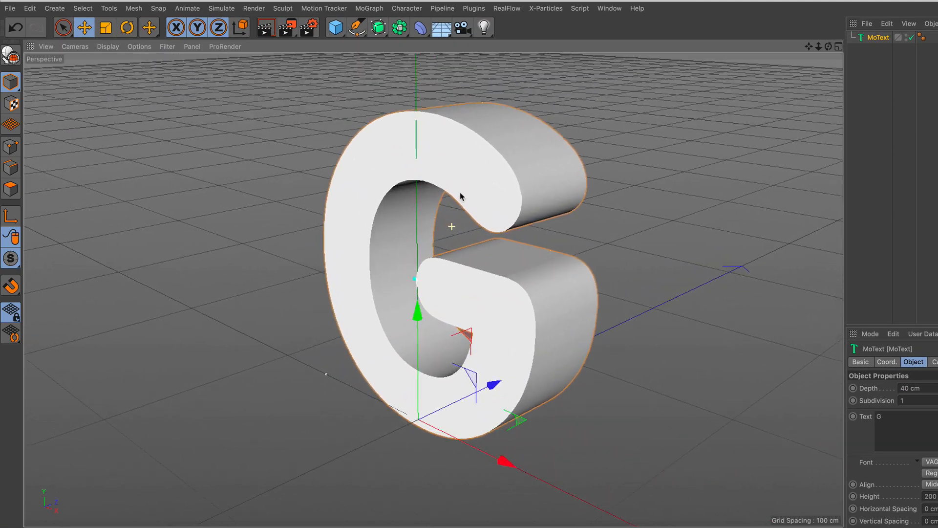
pyautogui.scroll(2, 462, 196)
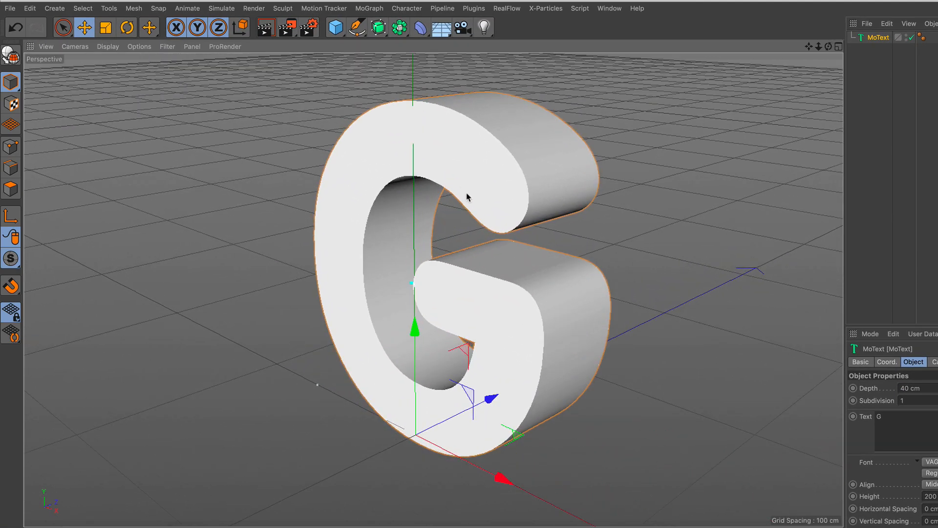
pyautogui.click(111, 45)
pyautogui.click(170, 78)
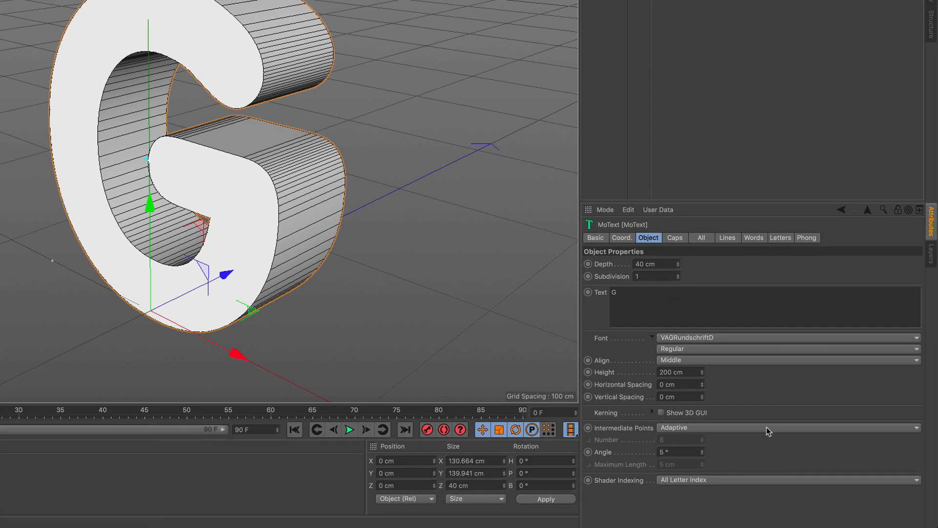
# Step: Set the text's intermediate points to Subdivided with a 90° angle and 10 cm maximum length, and set the depth subdivision to 5
pyautogui.click(768, 431)
pyautogui.click(745, 484)
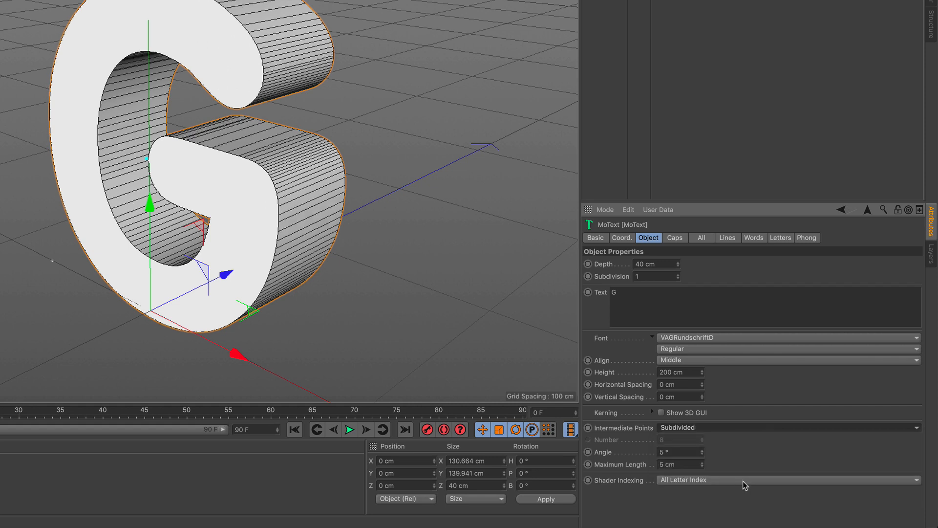
pyautogui.click(686, 453)
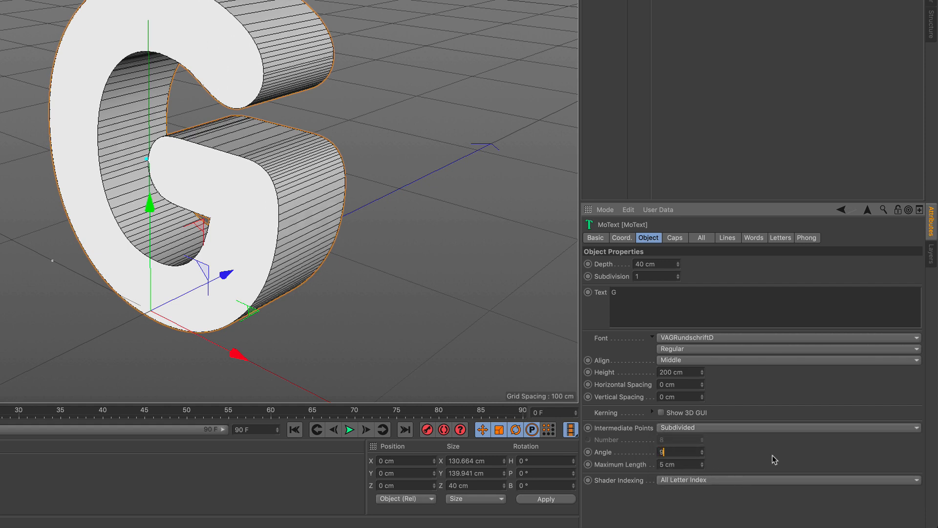
pyautogui.press('Return')
pyautogui.press('Tab')
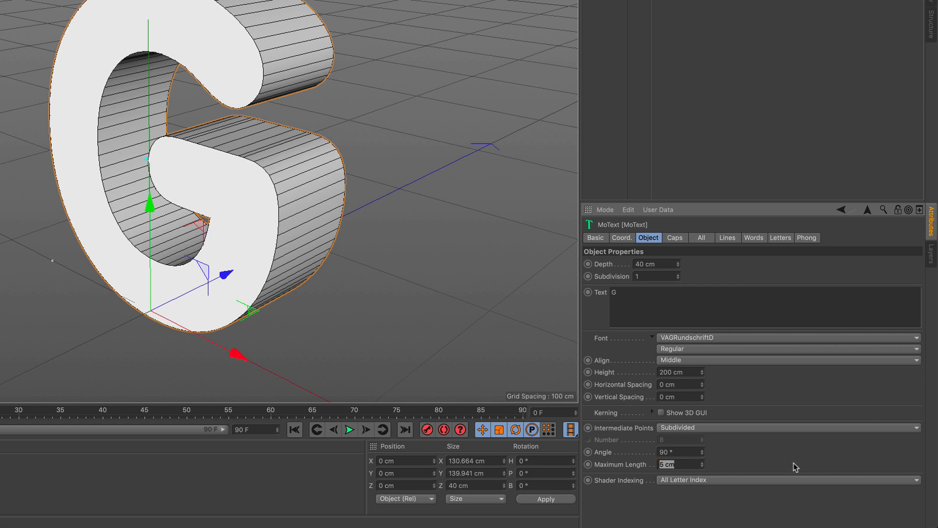
pyautogui.write('10')
pyautogui.press('Return')
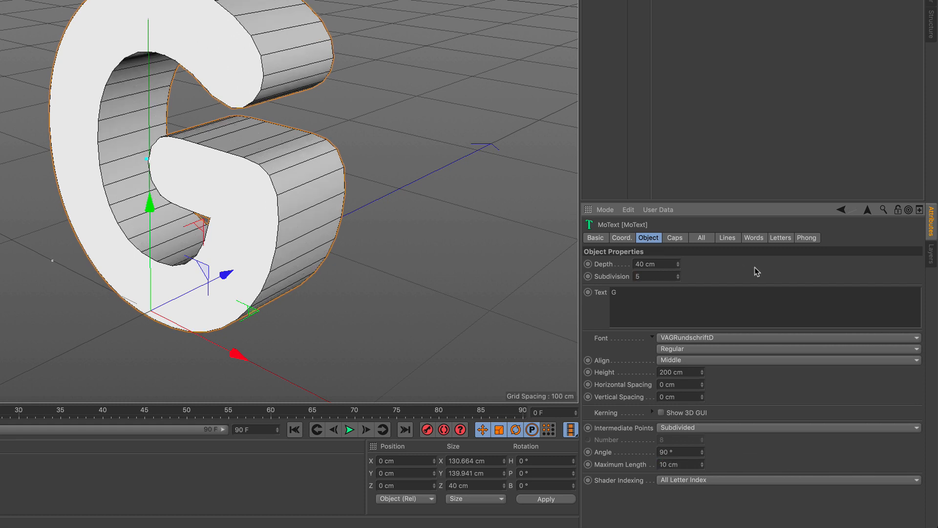
pyautogui.press('Return')
# Step: Set the cap type of the letter to Quadrangles and enable Regular Grid
pyautogui.click(676, 238)
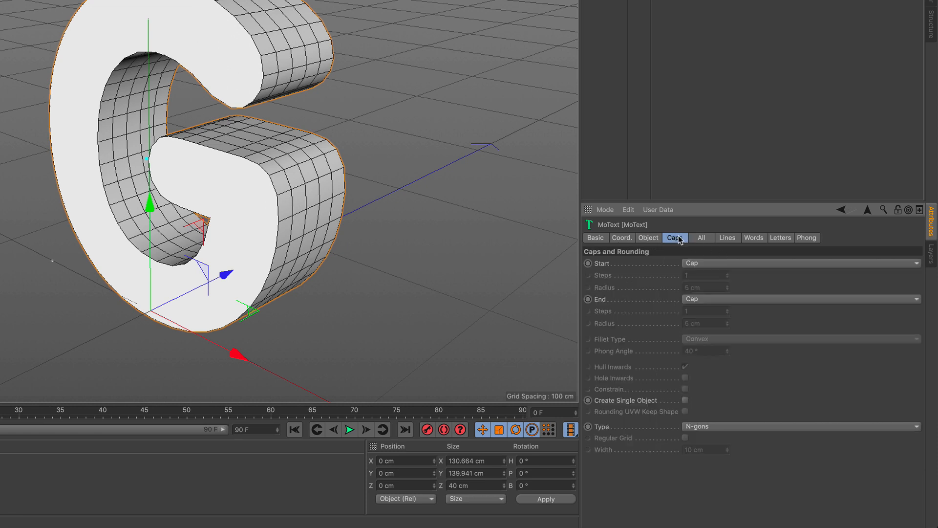
pyautogui.click(731, 432)
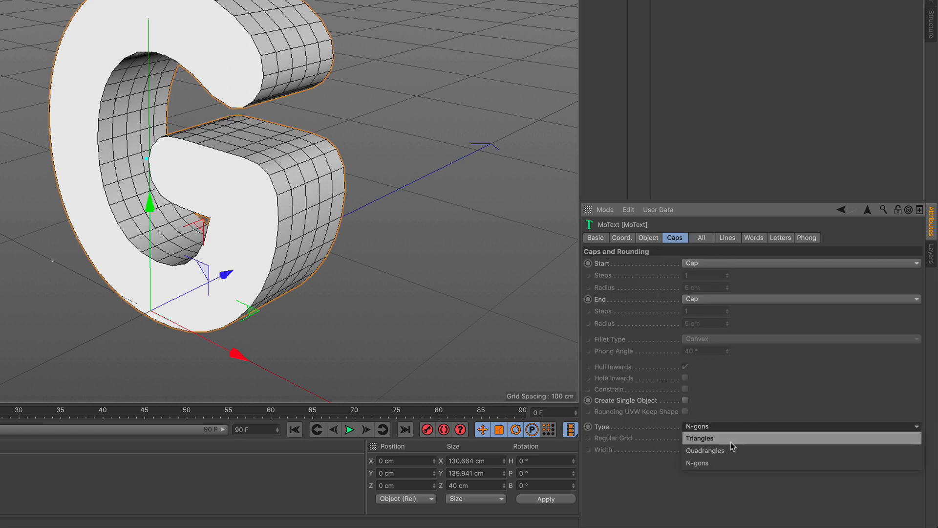
pyautogui.click(733, 452)
pyautogui.click(685, 439)
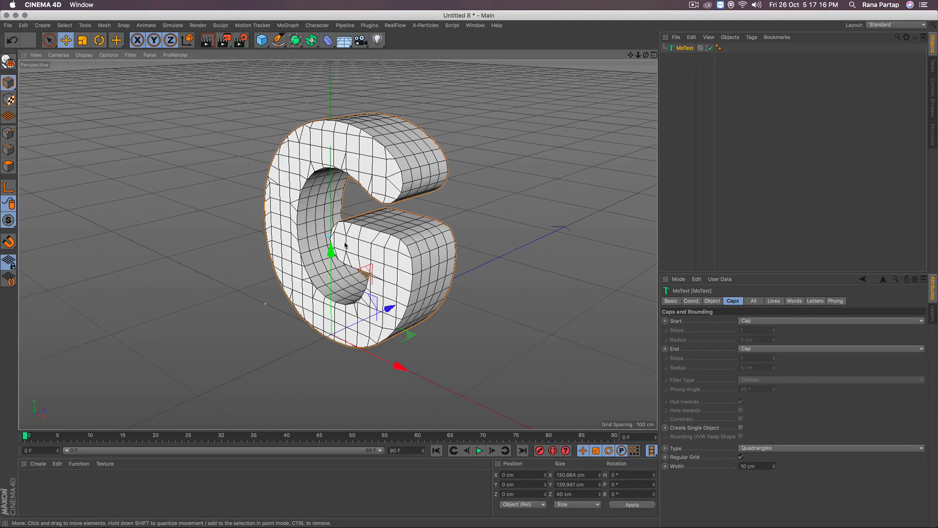
pyautogui.keyDown('alt'); pyautogui.moveTo(345, 245); pyautogui.dragTo(361, 222); pyautogui.keyUp('alt')
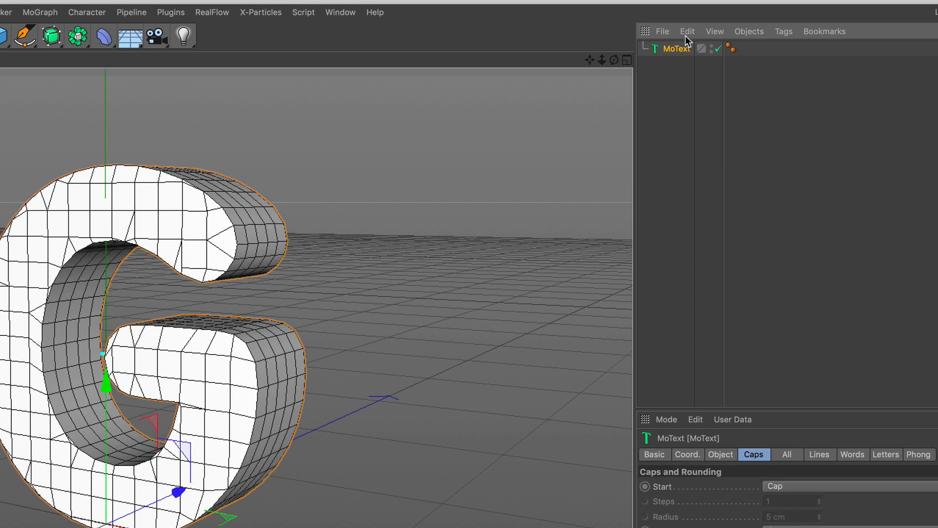
# Step: Duplicate the MoText object by copying and pasting it, and disable the original
pyautogui.click(691, 37)
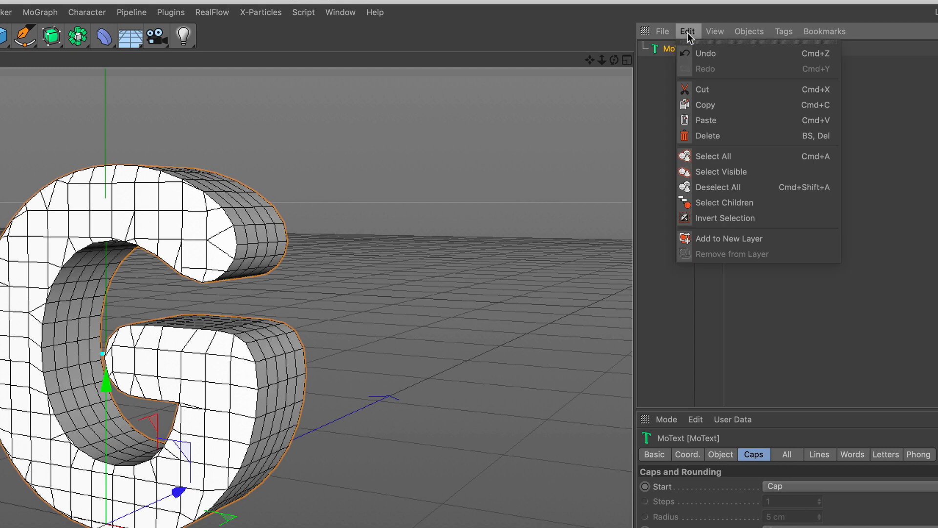
pyautogui.click(732, 103)
pyautogui.click(689, 32)
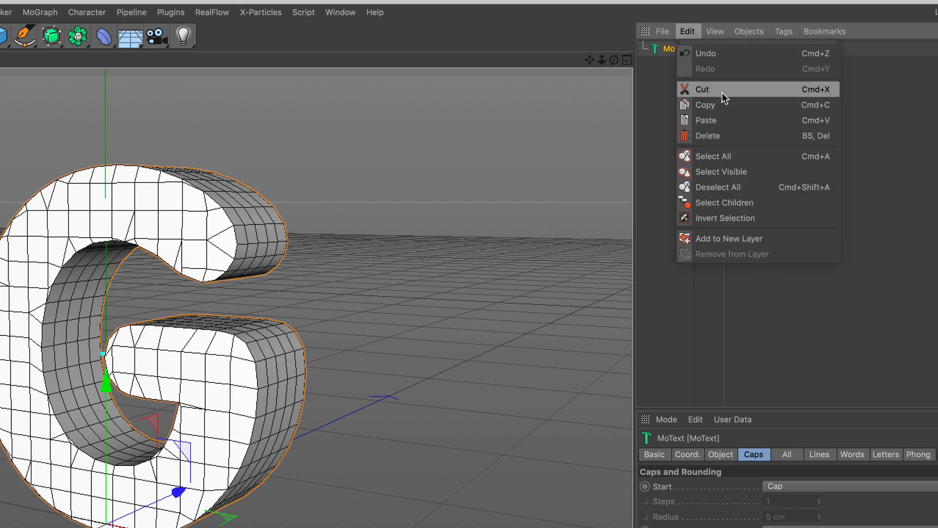
pyautogui.click(725, 120)
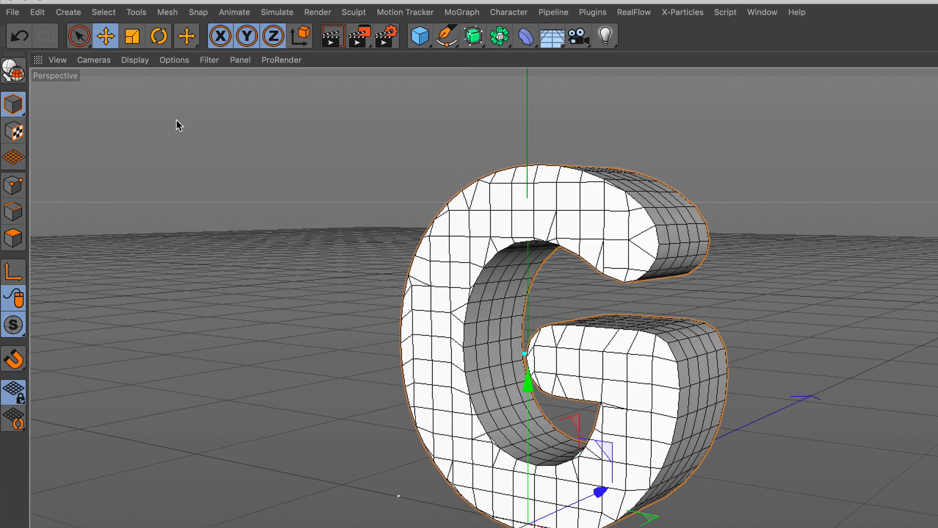
# Step: Make the duplicated text editable and merge it with all its children using Connect Objects + Delete
pyautogui.click(14, 70)
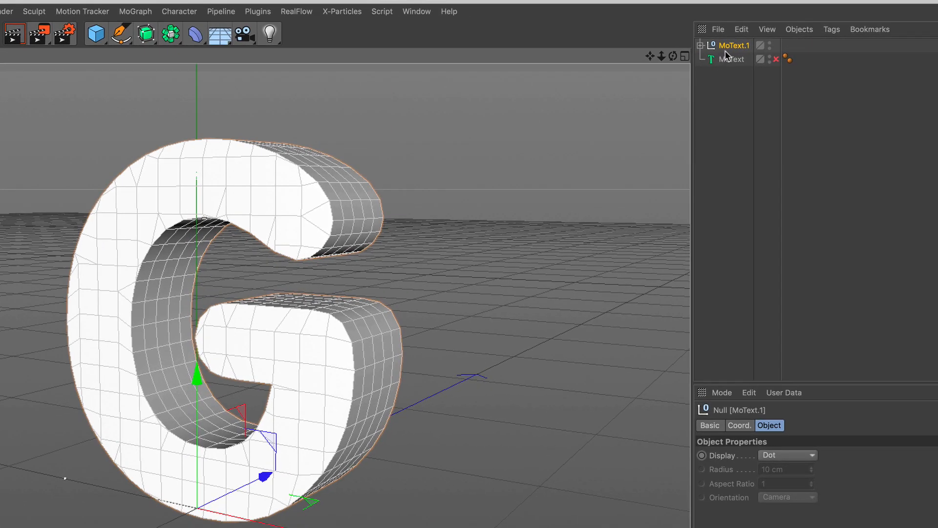
pyautogui.rightClick(728, 46)
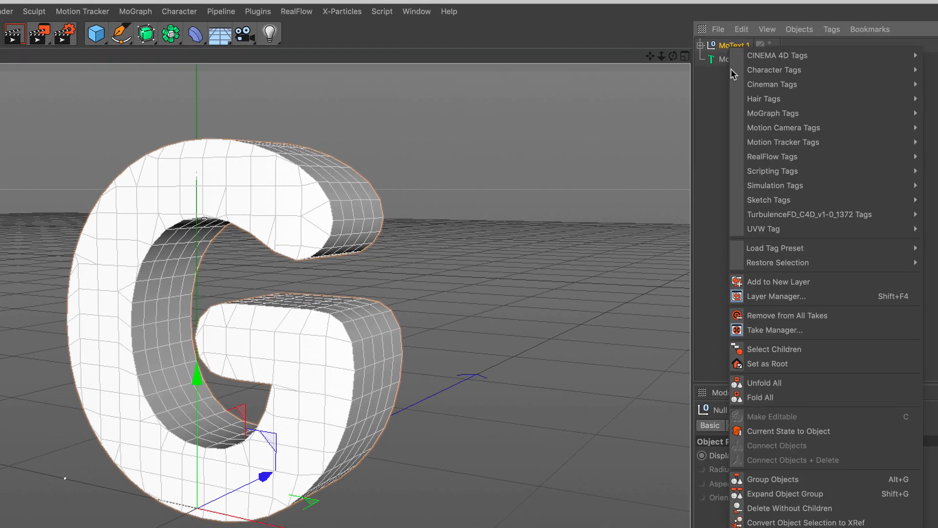
pyautogui.click(825, 349)
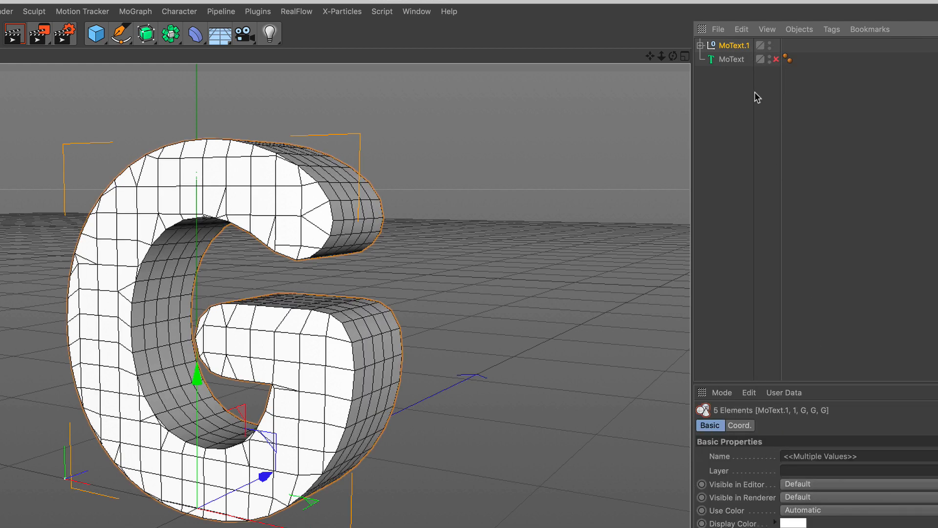
pyautogui.rightClick(737, 44)
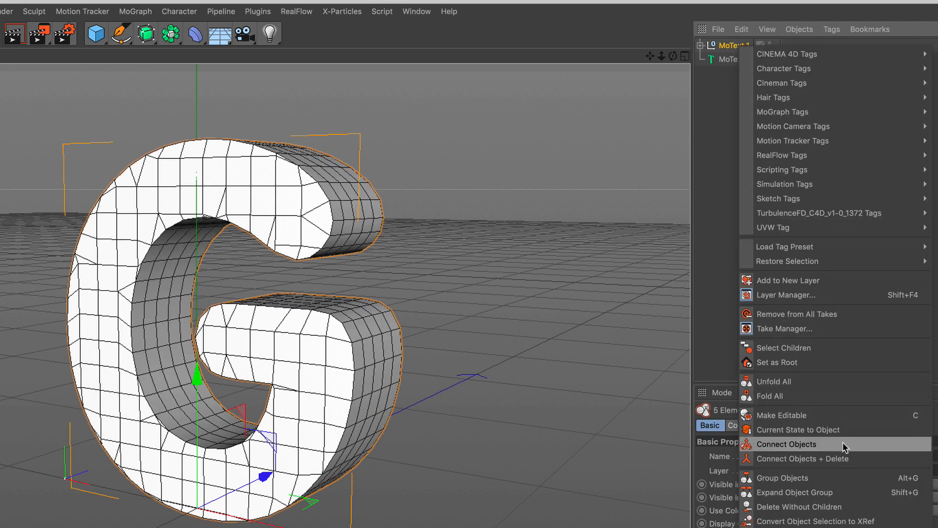
pyautogui.click(843, 458)
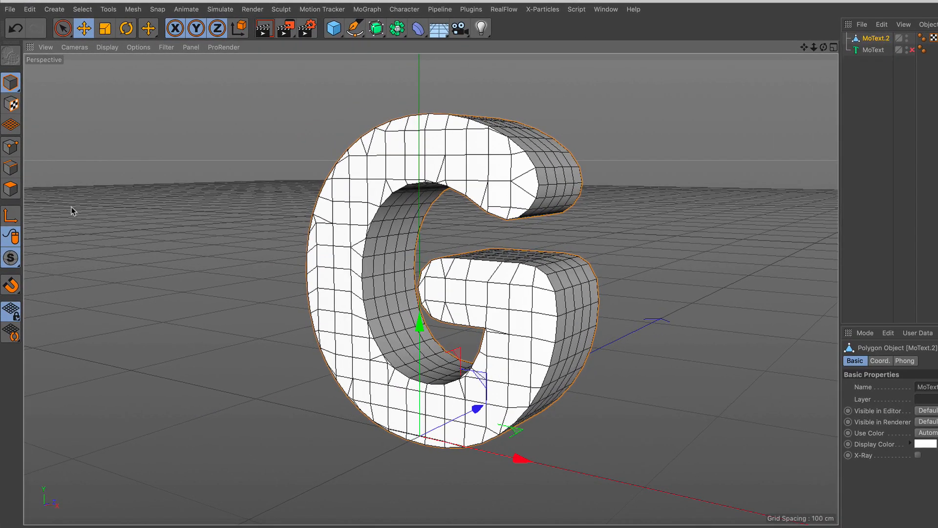
# Step: In polygon mode and the Front view, set Live Selection to radius 40 with Only Select Visible Elements turned off
pyautogui.click(10, 188)
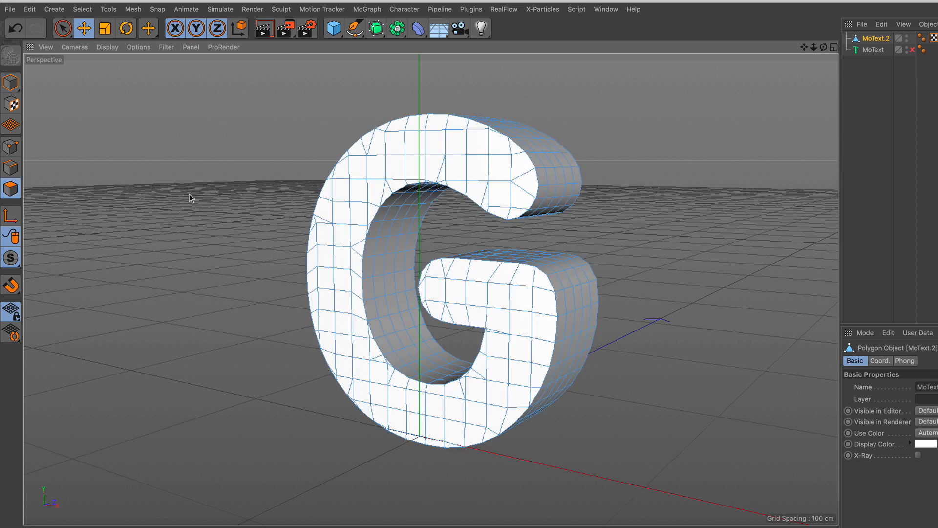
pyautogui.click(833, 48)
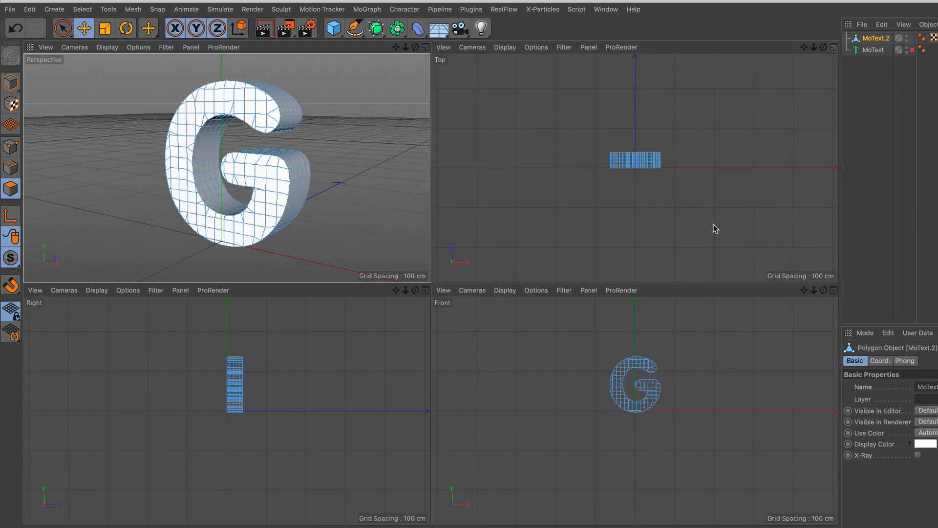
pyautogui.click(833, 290)
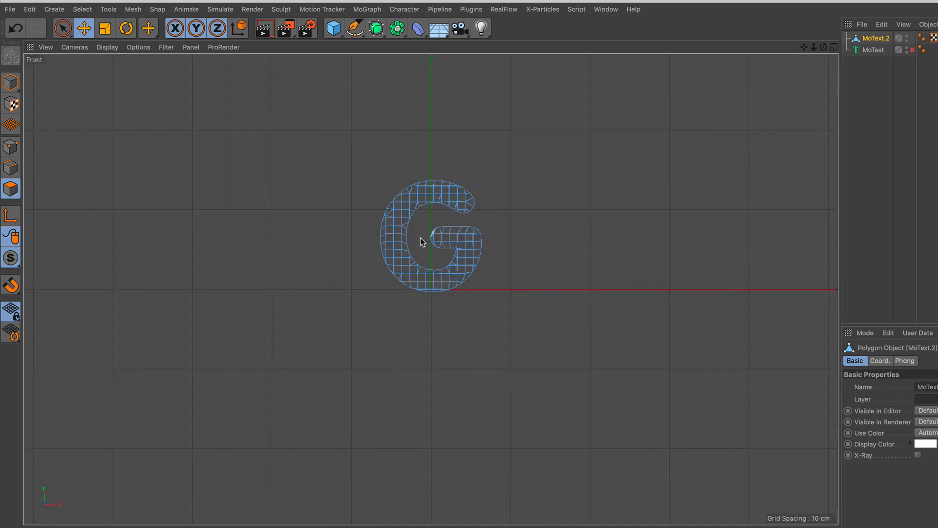
pyautogui.scroll(10, 429, 195)
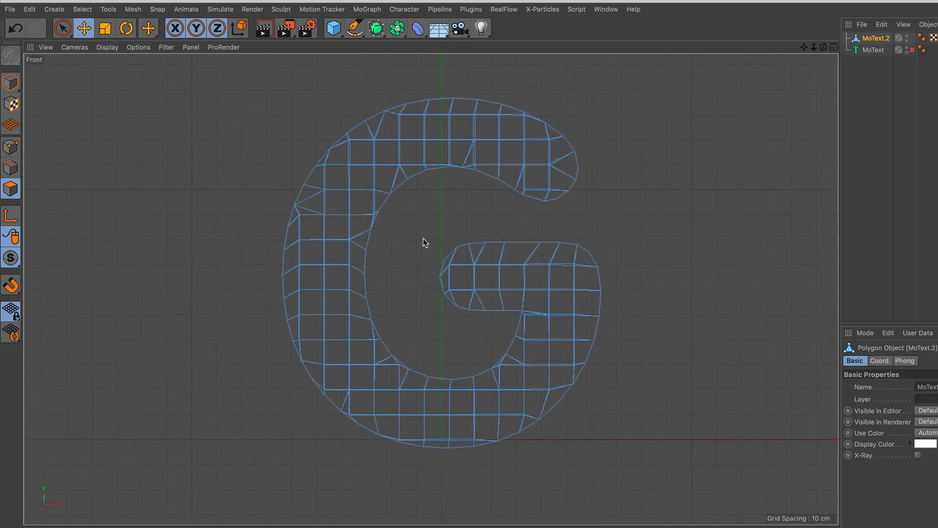
pyautogui.click(65, 29)
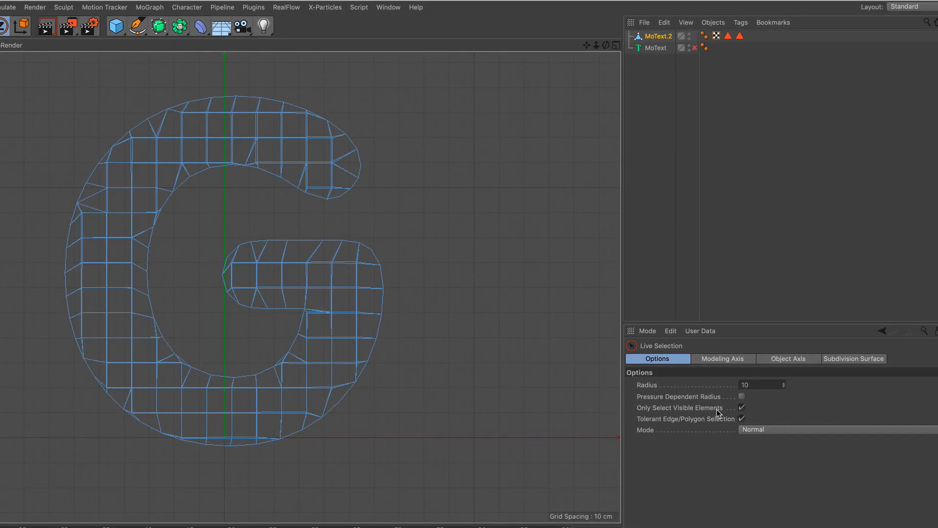
pyautogui.click(740, 408)
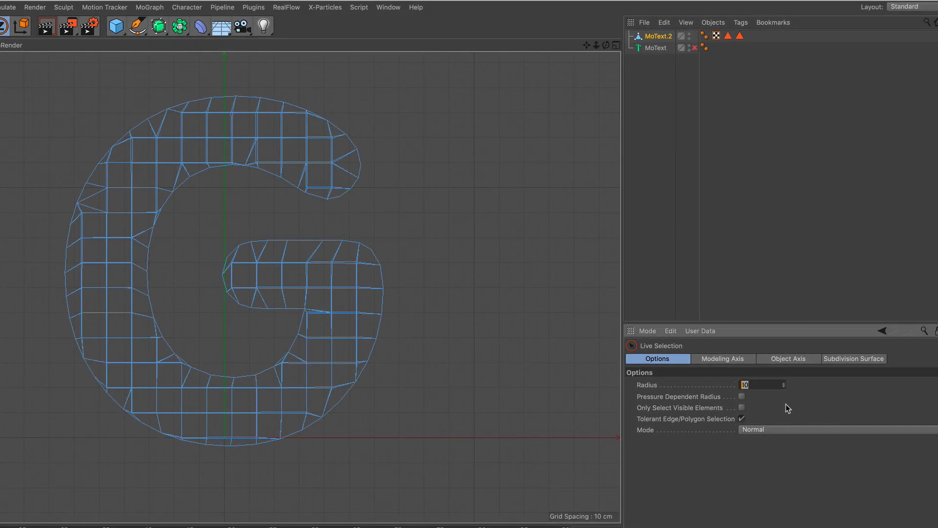
pyautogui.write('40')
# Step: Delete the polygons along the outer edge of the G, from the upper tip over the top and partway down the left side
pyautogui.click(299, 116)
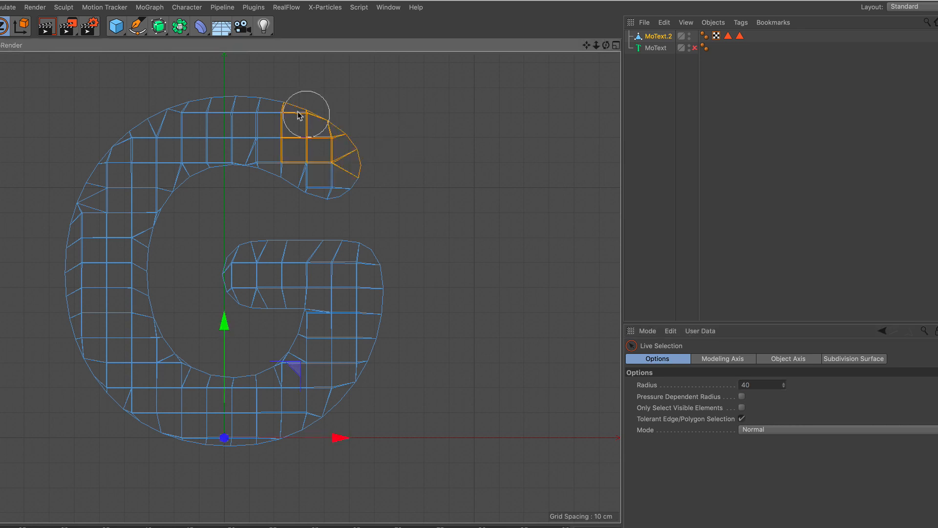
pyautogui.moveTo(299, 115)
pyautogui.mouseDown()
pyautogui.moveTo(209, 101)
pyautogui.moveTo(132, 130)
pyautogui.moveTo(72, 231)
pyautogui.moveTo(29, 256)
pyautogui.moveTo(26, 242)
pyautogui.mouseUp()
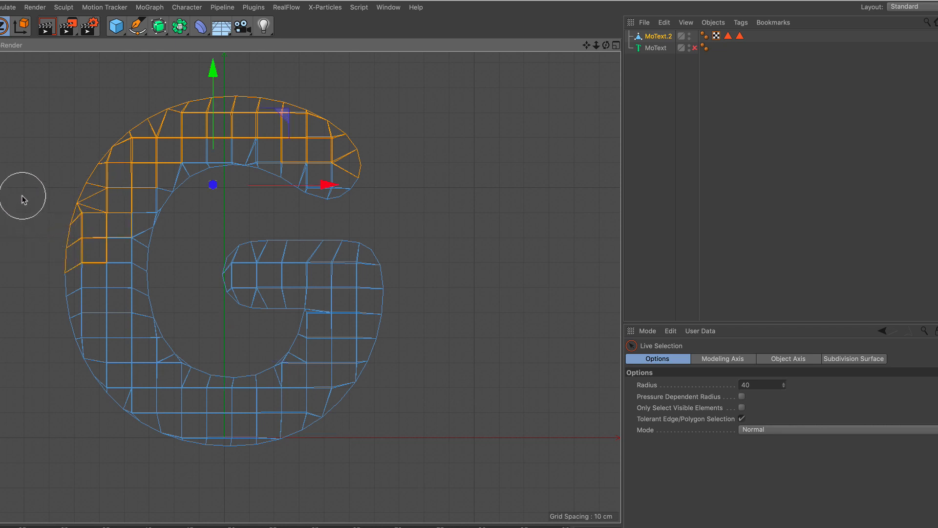
pyautogui.press('Delete')
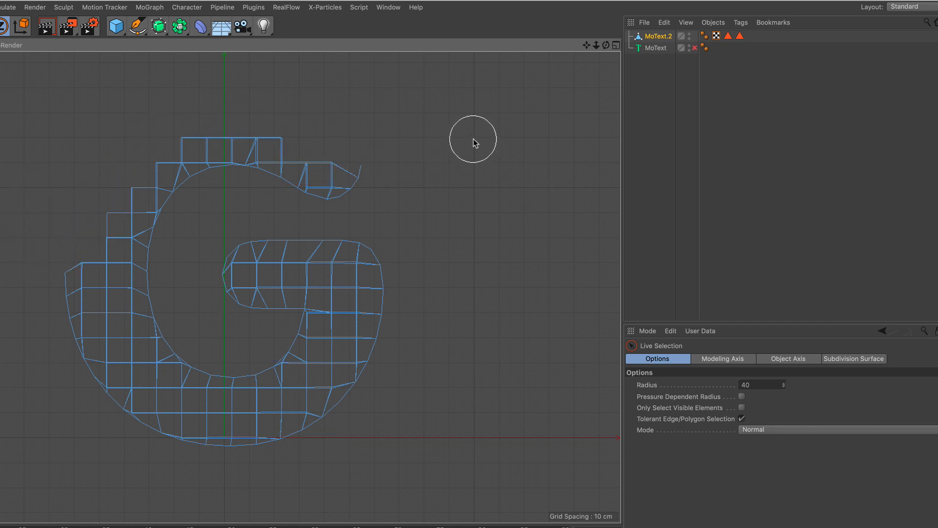
# Step: Delete the leftover sliver at the upper tip of the G, then return to the Perspective view in model mode
pyautogui.click(371, 156)
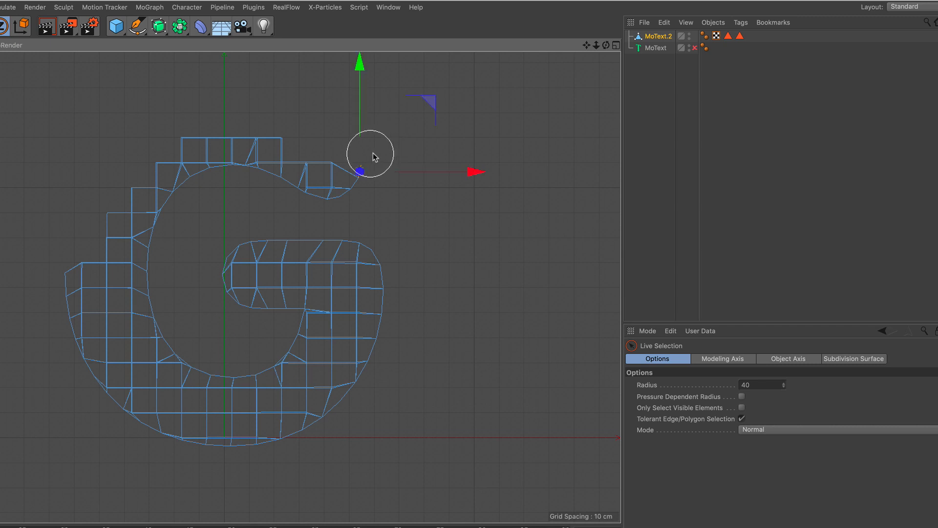
pyautogui.click(488, 151)
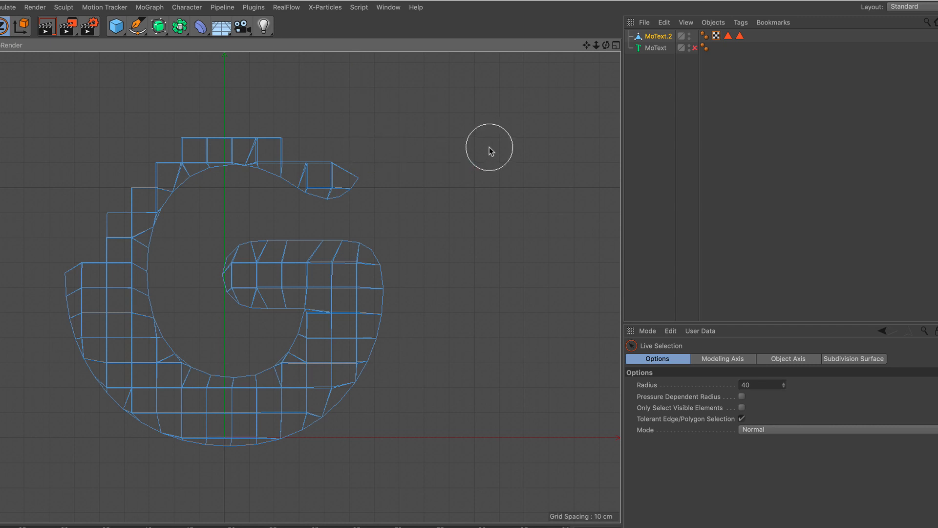
pyautogui.click(616, 45)
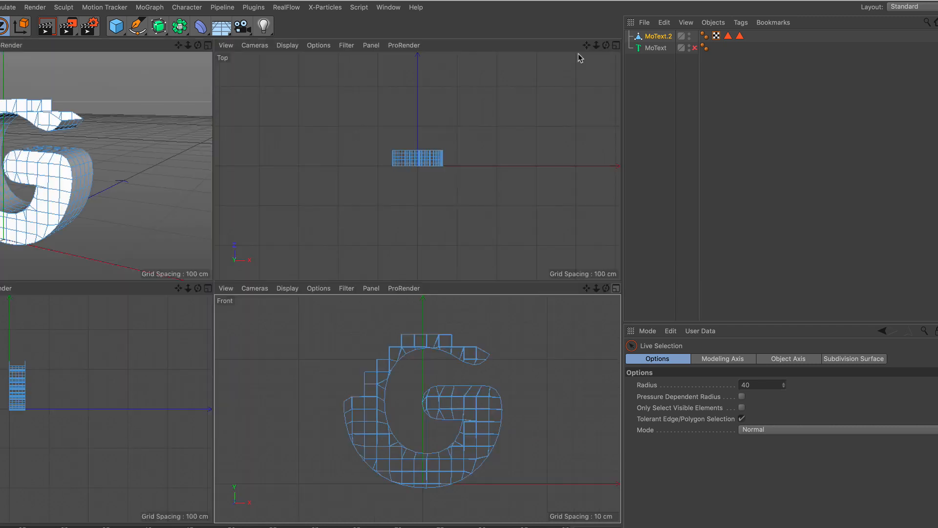
pyautogui.middleClick(200, 251)
pyautogui.keyDown('alt'); pyautogui.moveTo(199, 252); pyautogui.dragTo(211, 192); pyautogui.keyUp('alt')
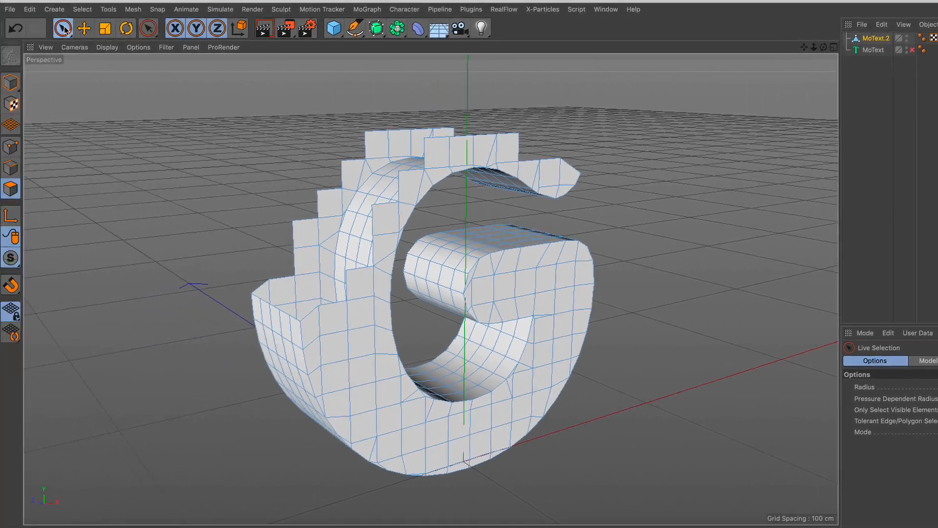
pyautogui.click(10, 82)
pyautogui.keyDown('alt'); pyautogui.moveTo(436, 224); pyautogui.dragTo(470, 245); pyautogui.keyUp('alt')
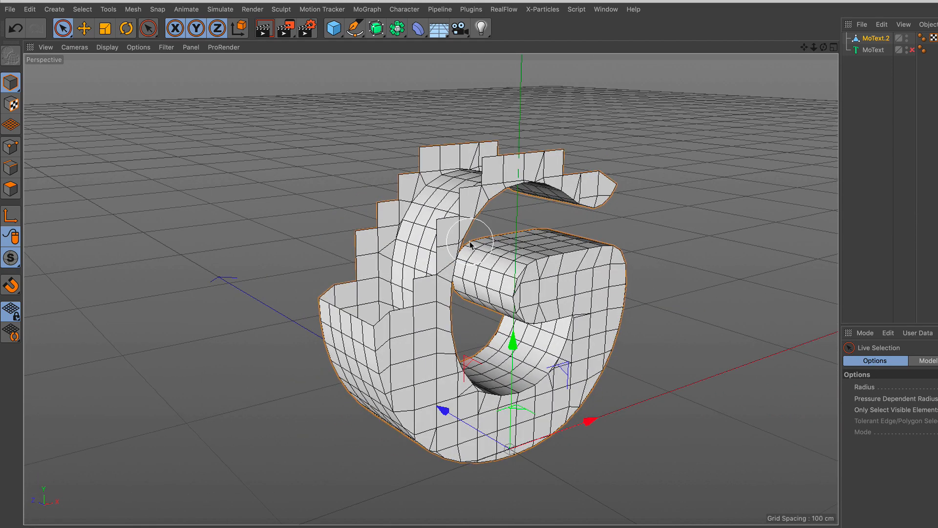
# Step: Select all points of MoText.2 in point mode, run Optimize to remove the stray points, and return to model mode
pyautogui.click(12, 147)
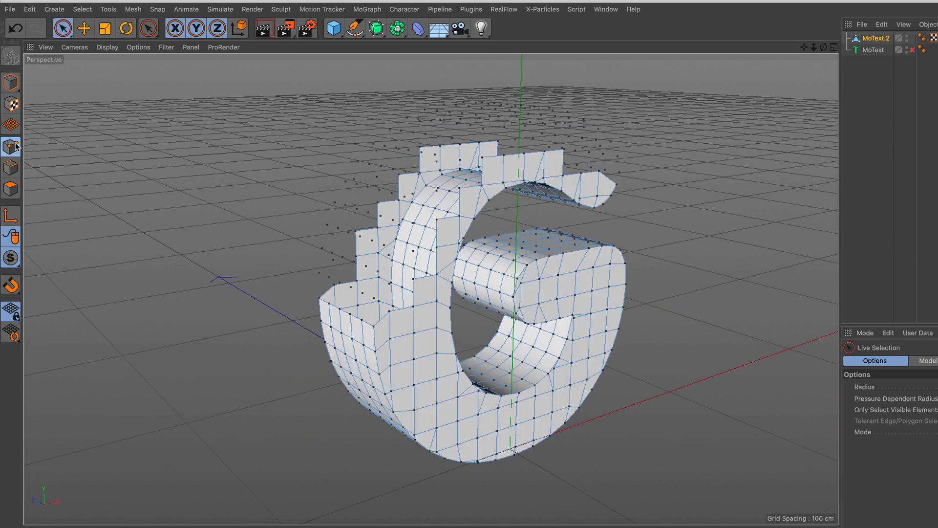
pyautogui.click(82, 9)
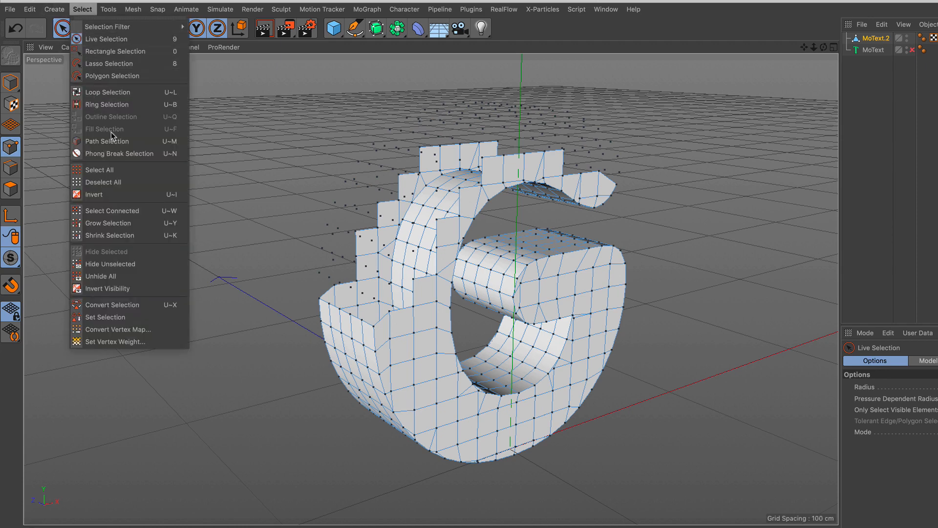
pyautogui.click(123, 171)
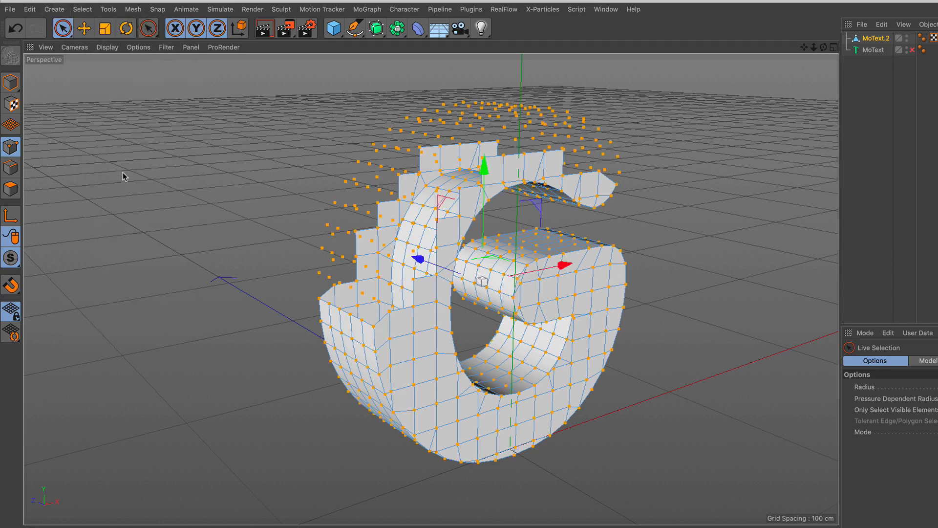
pyautogui.rightClick(286, 151)
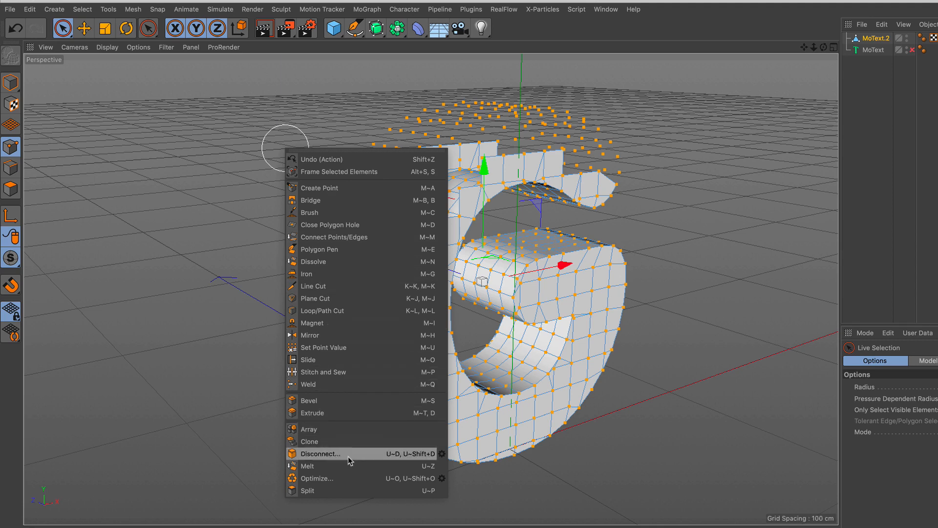
pyautogui.click(350, 477)
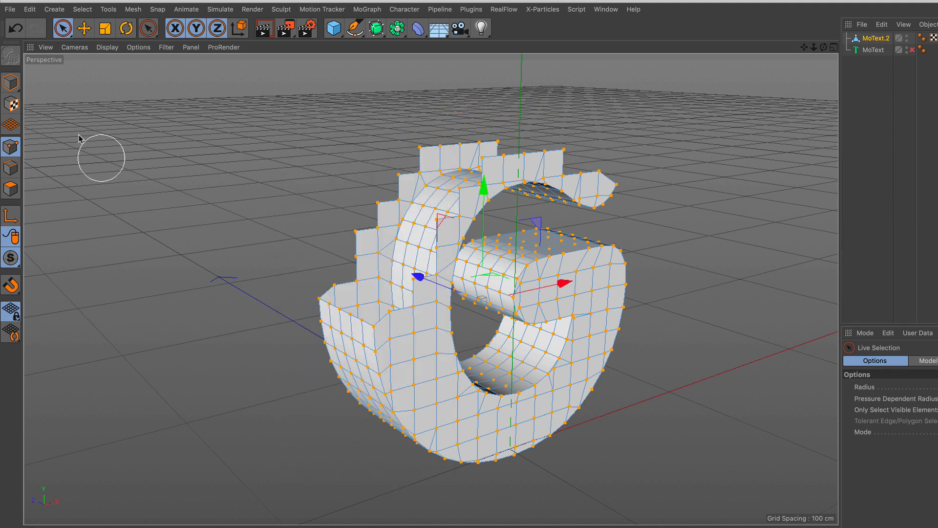
pyautogui.click(10, 82)
pyautogui.click(62, 29)
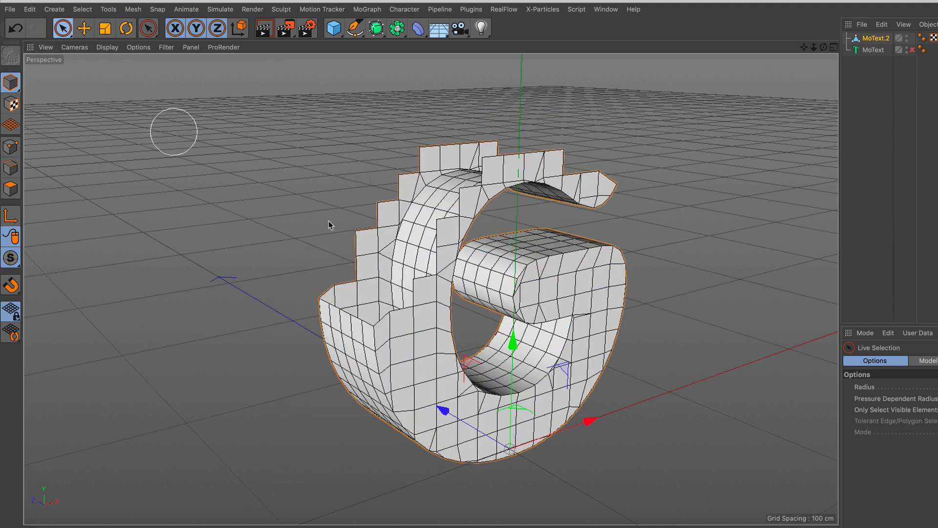
# Step: Add a Subdivision Surface and place MoText.2 inside it as its child
pyautogui.scroll(-1, 379, 253)
pyautogui.scroll(1, 386, 254)
pyautogui.moveTo(447, 291)
pyautogui.keyDown('alt'); pyautogui.mouseDown()
pyautogui.moveTo(272, 262)
pyautogui.moveTo(444, 284)
pyautogui.mouseUp(); pyautogui.keyUp('alt')
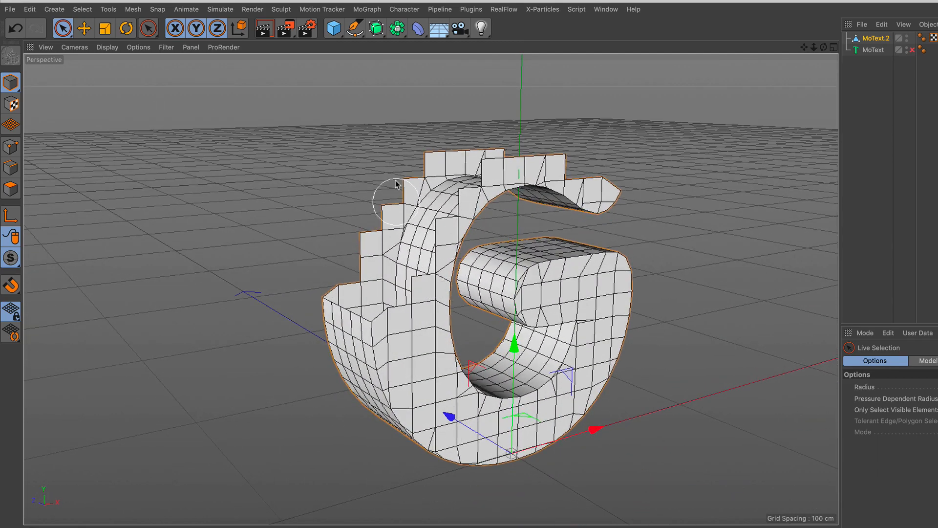
pyautogui.click(377, 31)
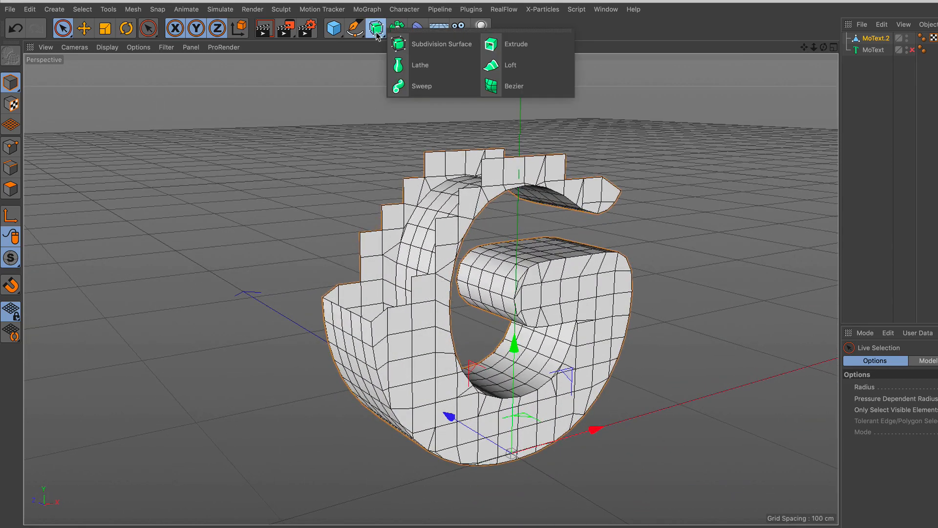
pyautogui.click(437, 45)
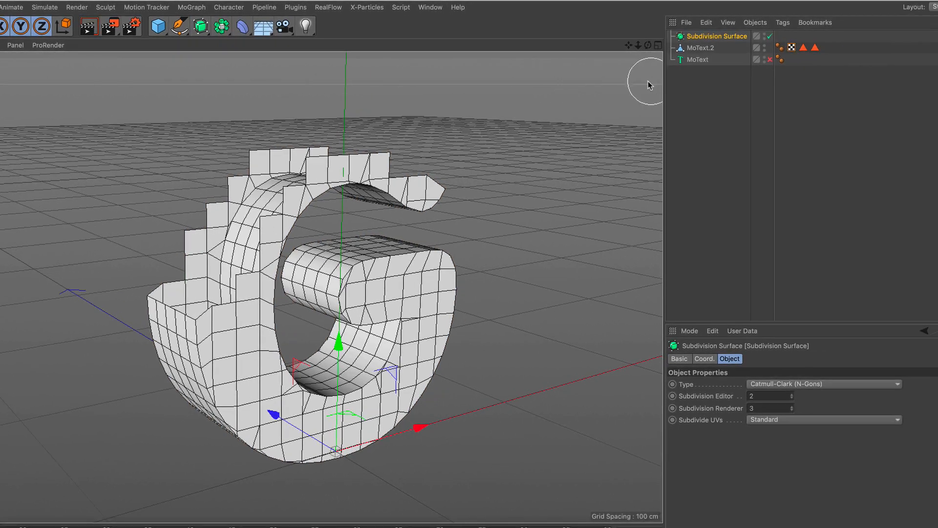
pyautogui.click(694, 49)
pyautogui.moveTo(707, 35); pyautogui.dragTo(708, 35)
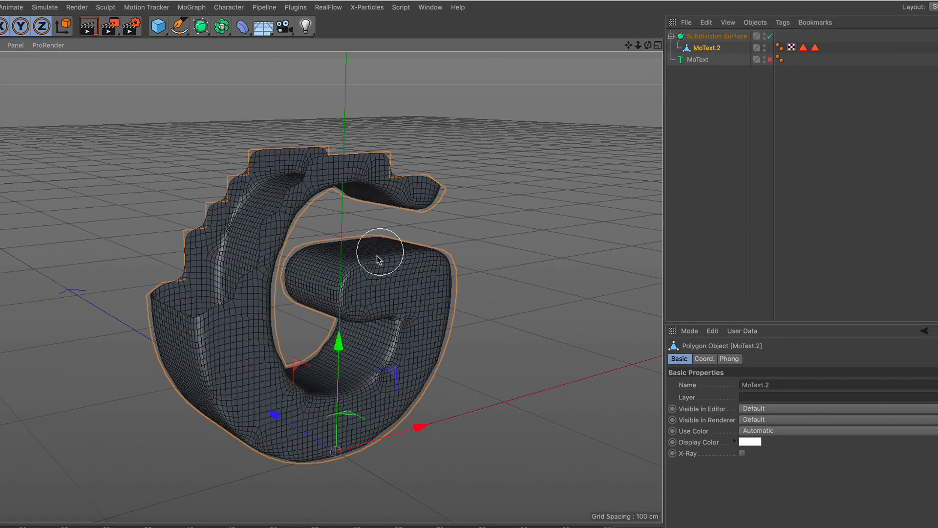
pyautogui.keyDown('alt'); pyautogui.moveTo(377, 256); pyautogui.dragTo(374, 247, button='right'); pyautogui.keyUp('alt')
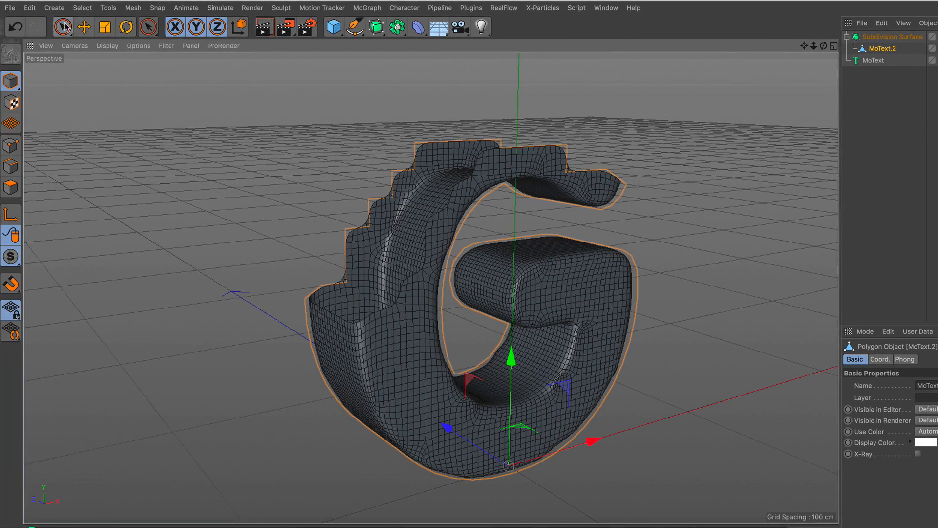
# Step: Set the Live Selection radius to 10 and examine the open interior of the smoothed G from several angles
pyautogui.click(65, 27)
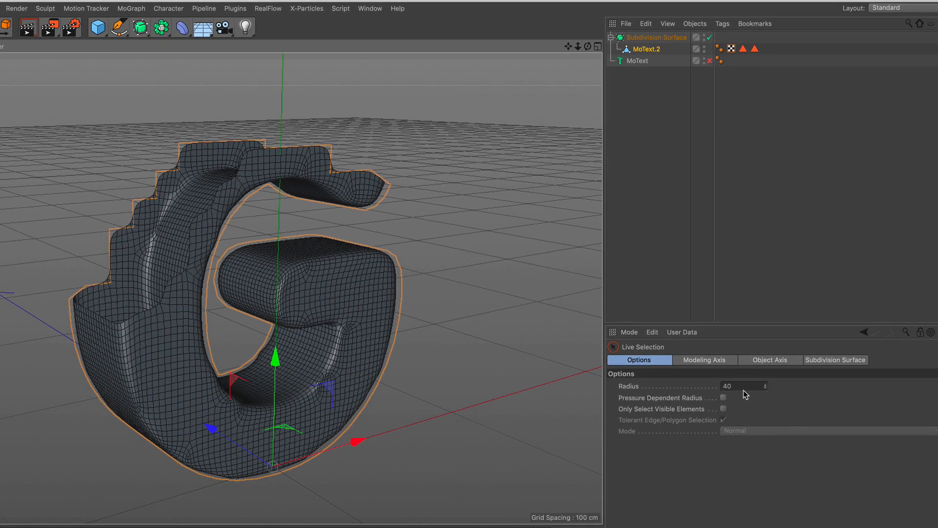
pyautogui.doubleClick(742, 386)
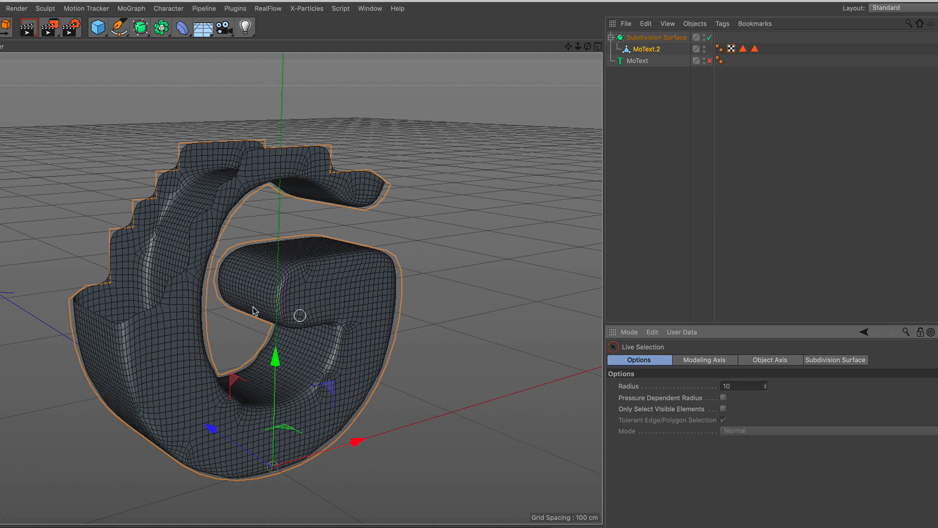
pyautogui.scroll(1, 224, 295)
pyautogui.keyDown('alt'); pyautogui.moveTo(224, 296); pyautogui.dragTo(211, 284, button='middle'); pyautogui.keyUp('alt')
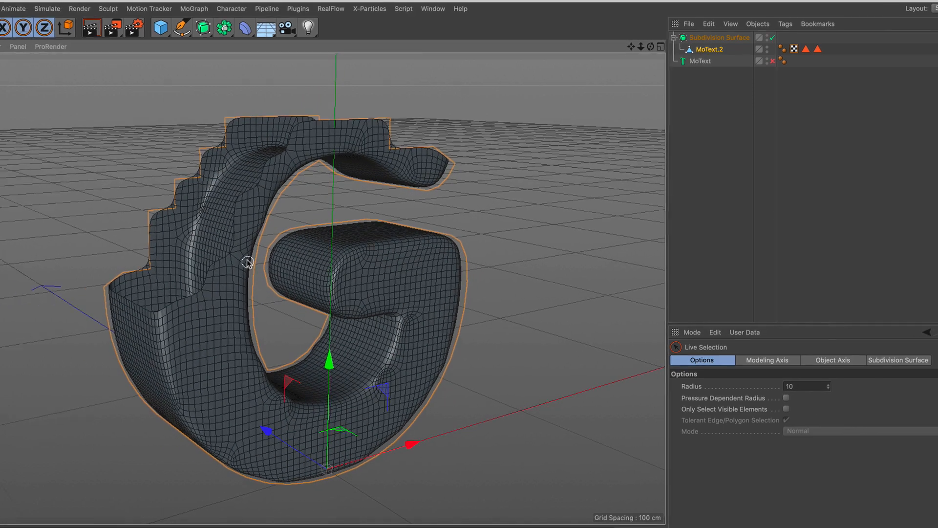
pyautogui.keyDown('alt'); pyautogui.moveTo(165, 243); pyautogui.dragTo(220, 255); pyautogui.keyUp('alt')
pyautogui.keyDown('alt'); pyautogui.moveTo(456, 254); pyautogui.dragTo(483, 257); pyautogui.keyUp('alt')
pyautogui.keyDown('alt'); pyautogui.moveTo(409, 217); pyautogui.dragTo(414, 150, button='right'); pyautogui.keyUp('alt')
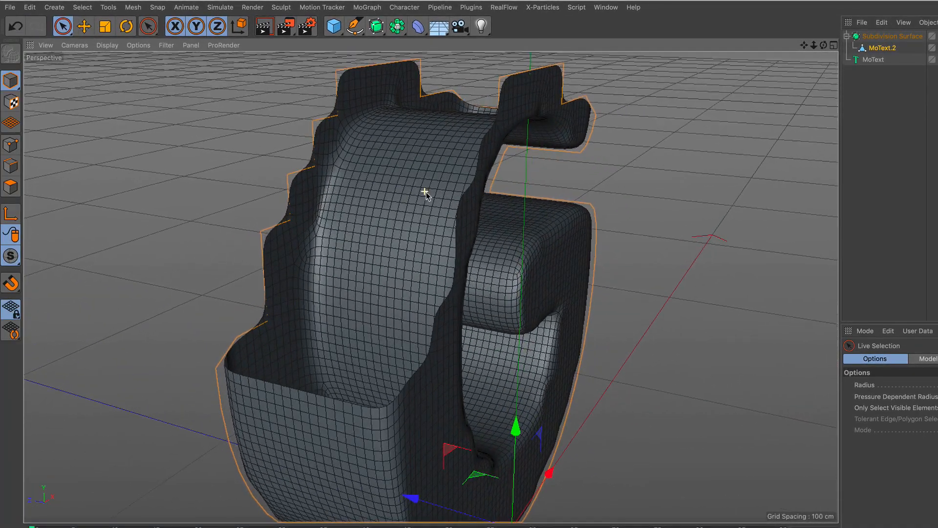
pyautogui.keyDown('alt'); pyautogui.moveTo(425, 194); pyautogui.dragTo(437, 238); pyautogui.keyUp('alt')
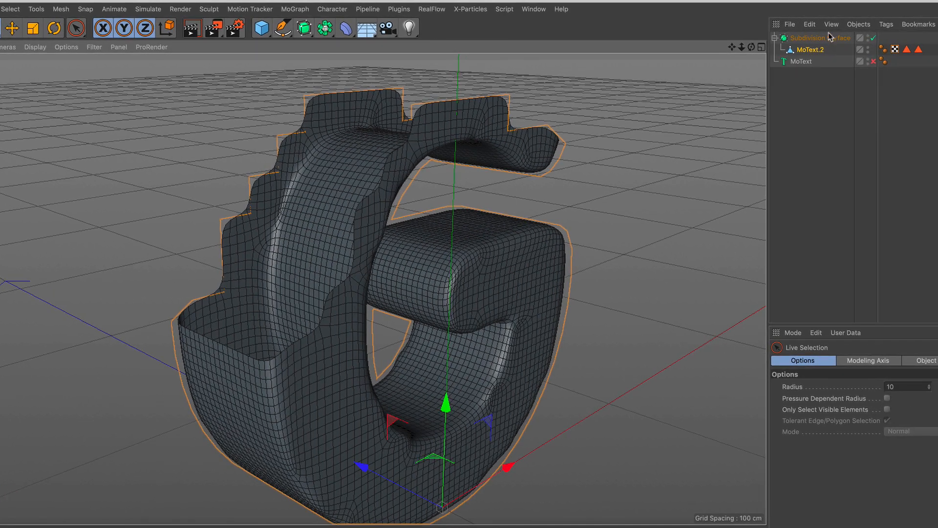
# Step: Add a Cloth Surface and place the Subdivision Surface inside it as its child
pyautogui.click(894, 36)
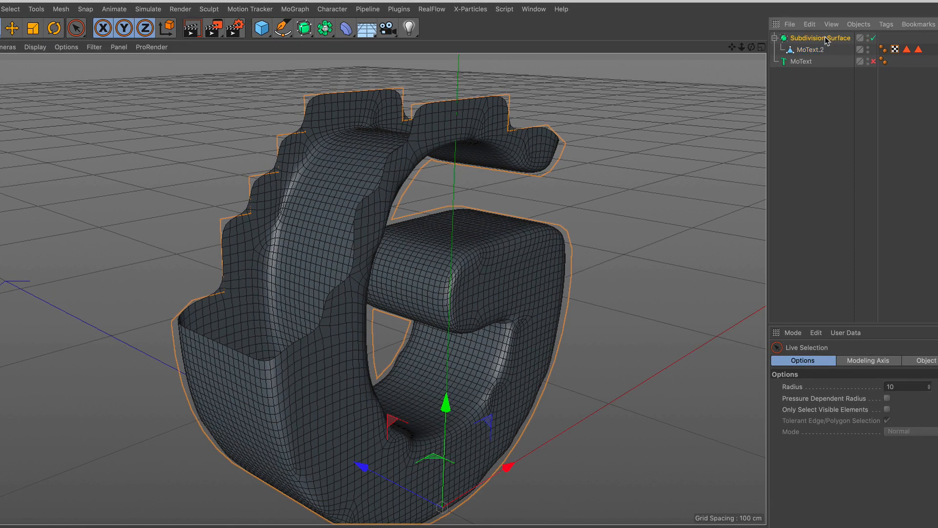
pyautogui.click(148, 9)
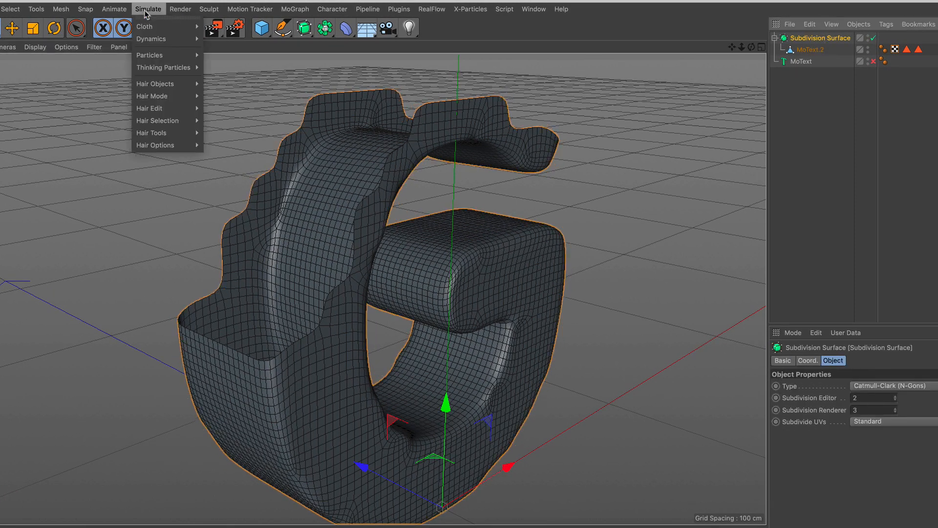
pyautogui.moveTo(147, 27)
pyautogui.click(239, 30)
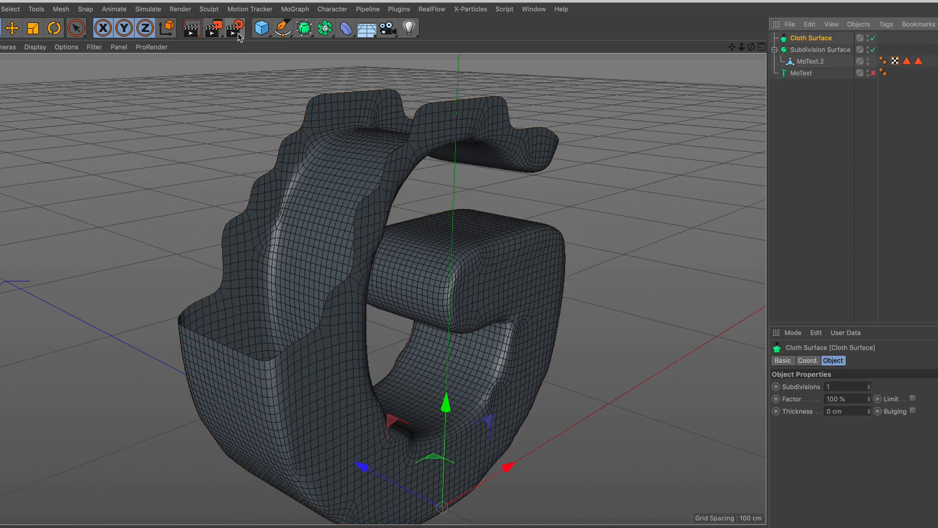
pyautogui.moveTo(813, 41); pyautogui.dragTo(812, 42)
# Step: Set the Cloth Surface to 0 subdivisions and a thickness of 3 cm
pyautogui.click(811, 38)
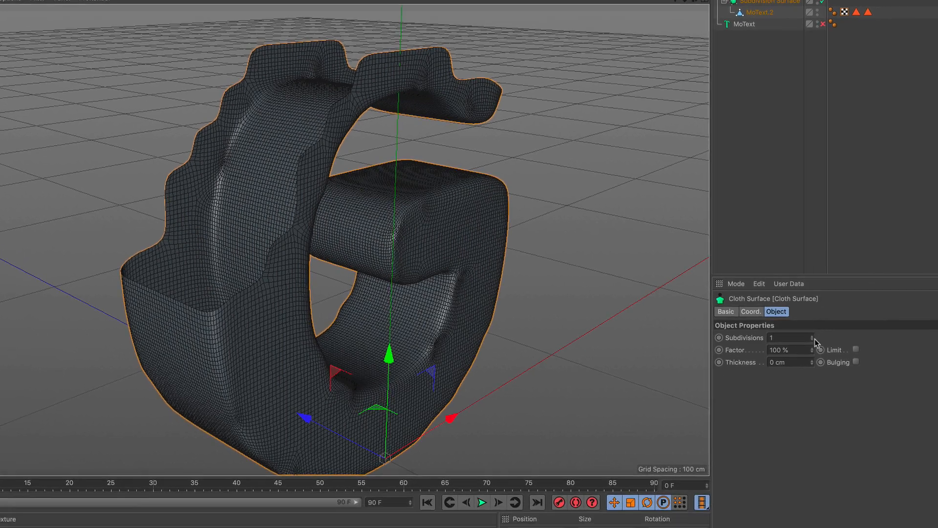
pyautogui.click(869, 389)
pyautogui.click(811, 360)
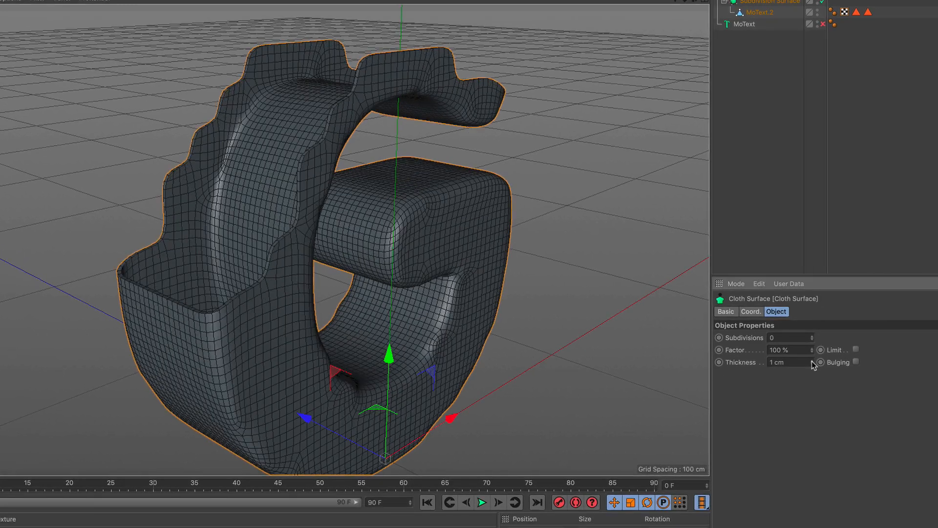
pyautogui.click(812, 360)
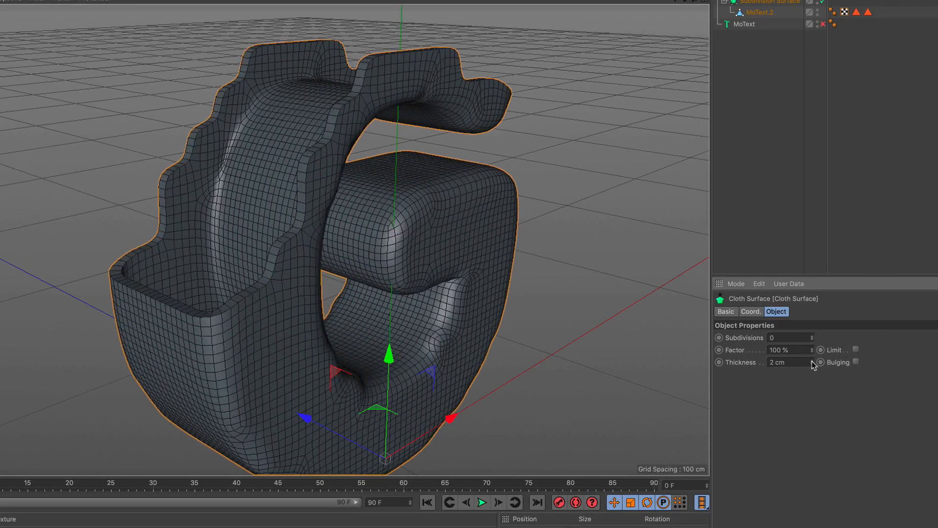
pyautogui.keyDown('alt'); pyautogui.moveTo(335, 209); pyautogui.dragTo(409, 243); pyautogui.keyUp('alt')
pyautogui.keyDown('alt'); pyautogui.moveTo(346, 233); pyautogui.dragTo(360, 179, button='right'); pyautogui.keyUp('alt')
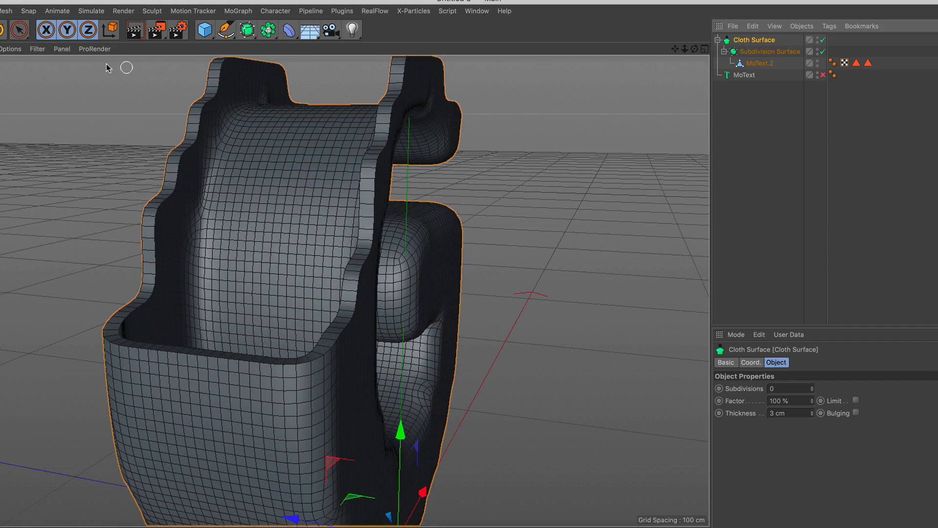
# Step: Make the Cloth Surface editable and merge it with its children using Connect Objects + Delete
pyautogui.press('c')
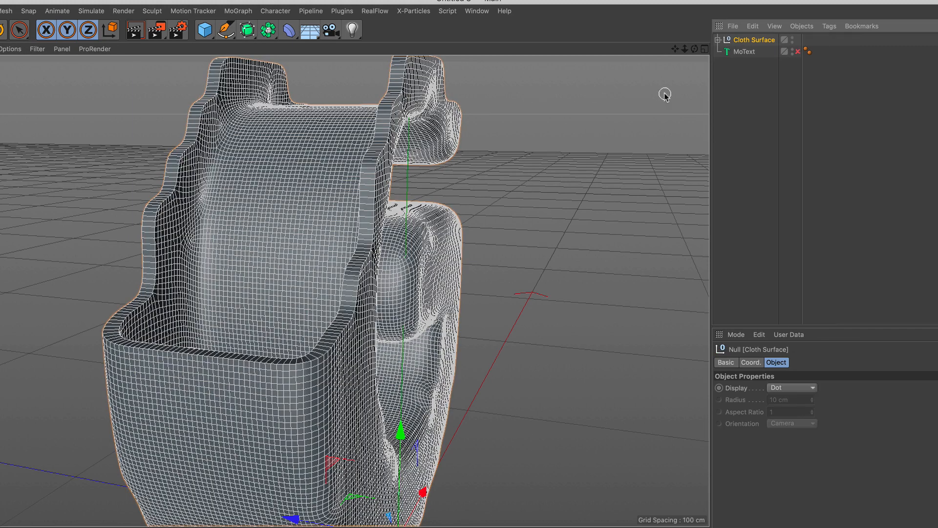
pyautogui.click(717, 40)
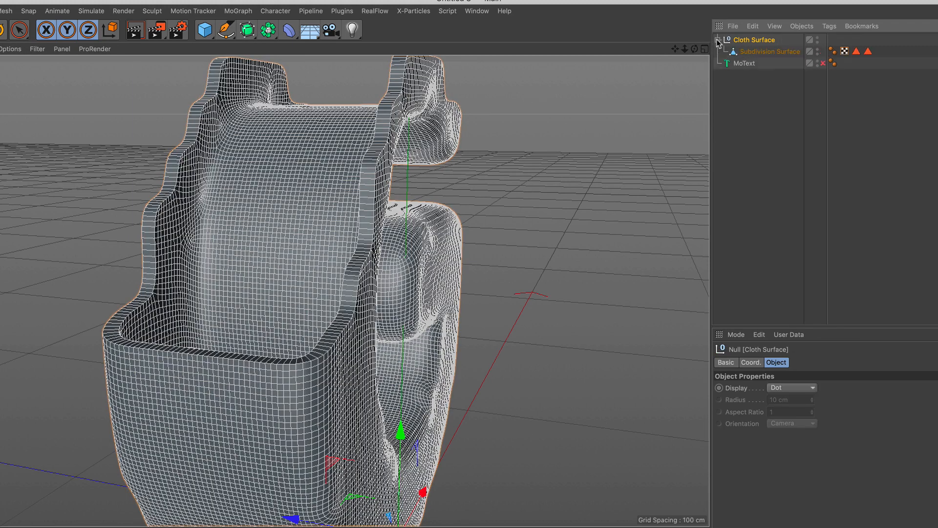
pyautogui.rightClick(746, 41)
pyautogui.click(777, 295)
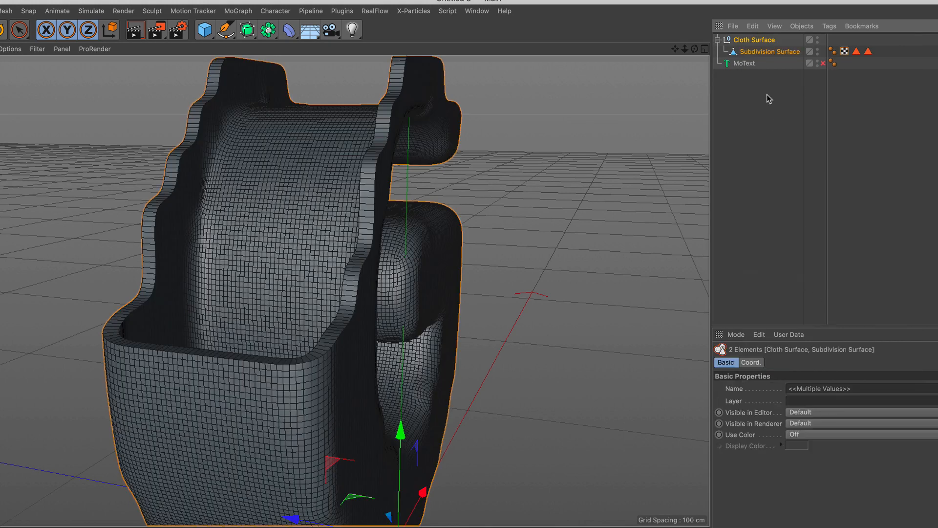
pyautogui.rightClick(752, 40)
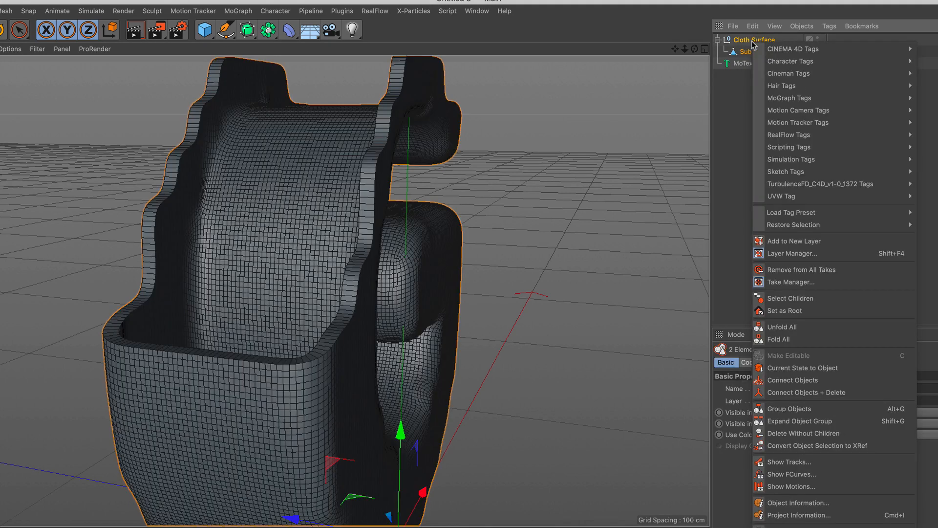
pyautogui.click(856, 388)
# Step: Add three edge loops along the cut rim of the thickened G with Loop/Path Cut, placed between its inner and outer edges
pyautogui.keyDown('alt'); pyautogui.moveTo(358, 222); pyautogui.dragTo(327, 249, button='right'); pyautogui.keyUp('alt')
pyautogui.keyDown('alt'); pyautogui.moveTo(327, 249); pyautogui.dragTo(358, 185); pyautogui.keyUp('alt')
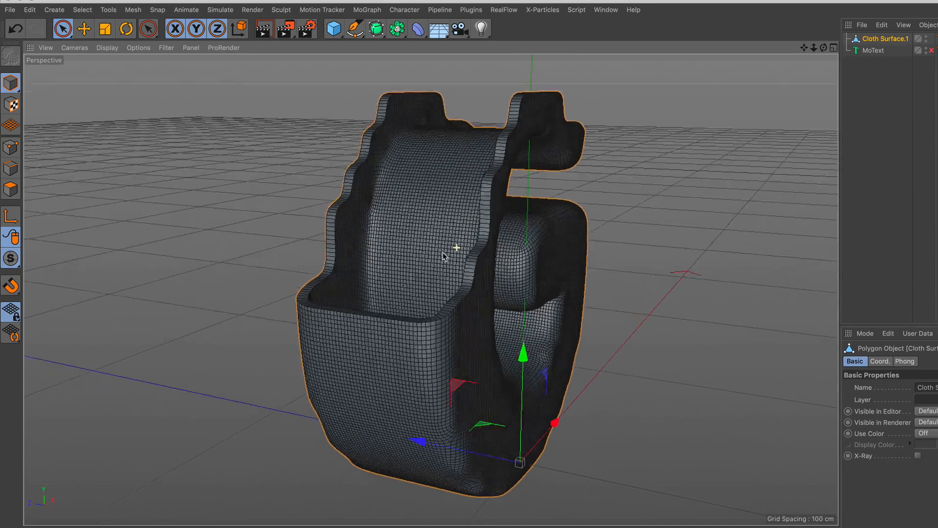
pyautogui.scroll(6, 486, 184)
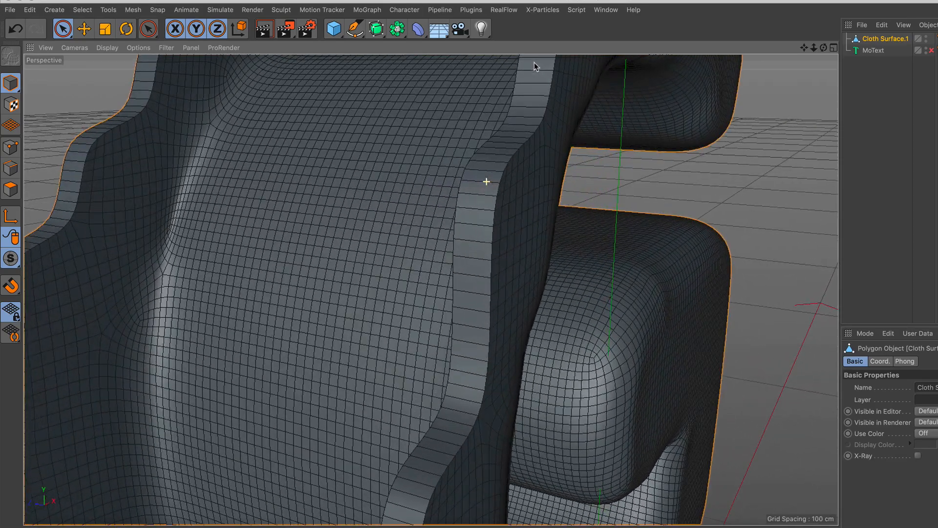
pyautogui.click(11, 168)
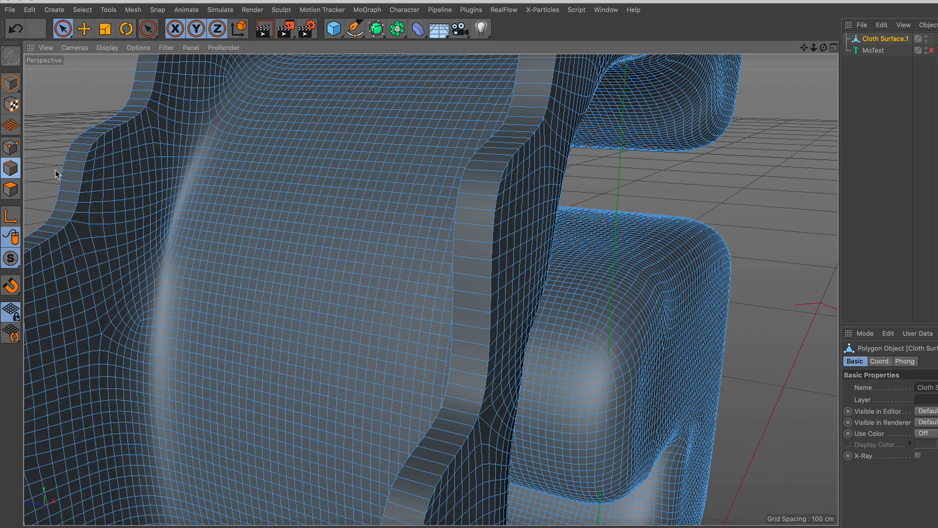
pyautogui.click(478, 196)
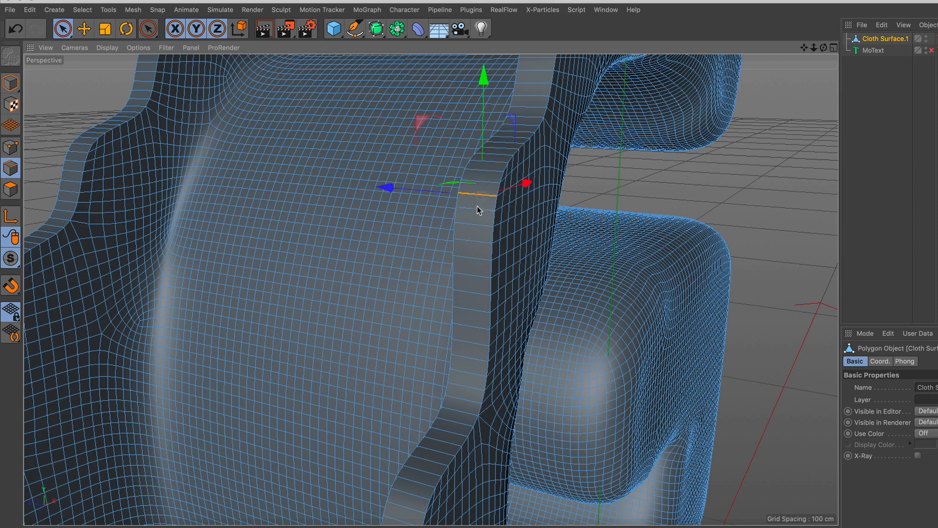
pyautogui.click(477, 210)
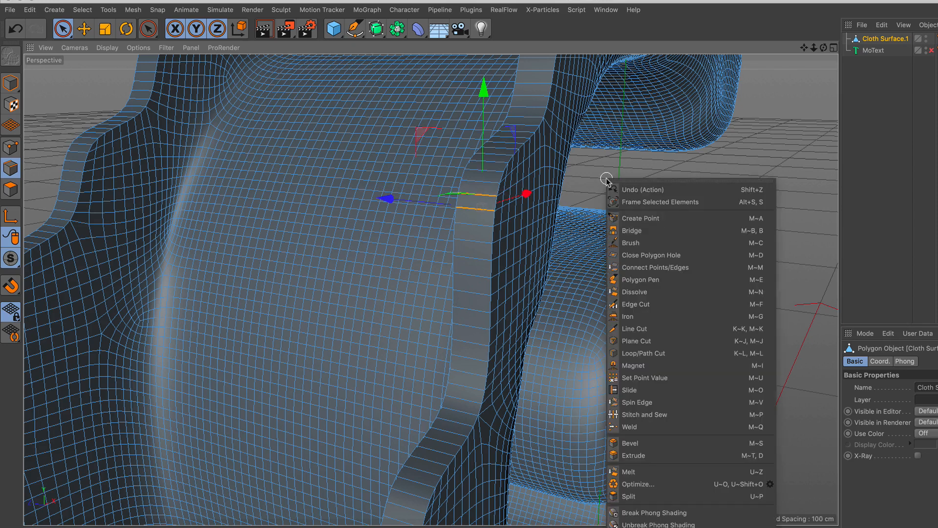
pyautogui.click(688, 352)
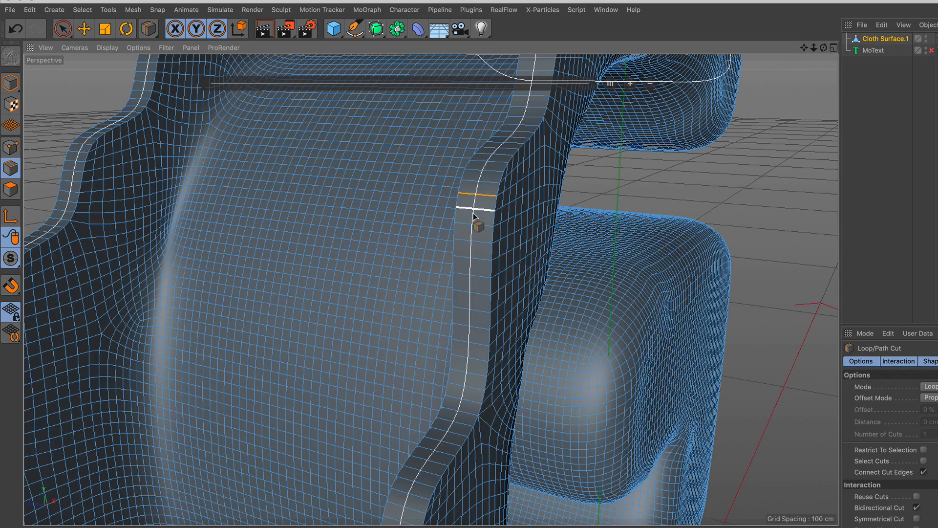
pyautogui.click(473, 213)
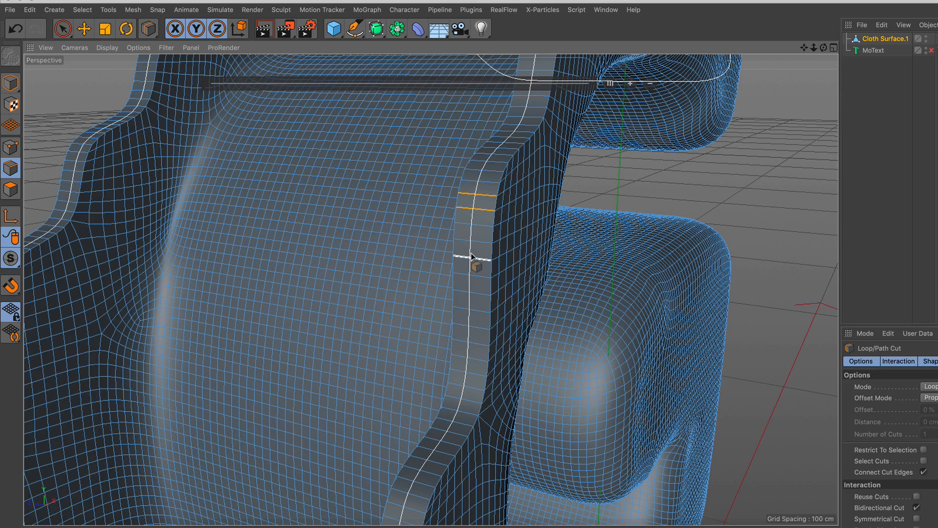
pyautogui.click(471, 253)
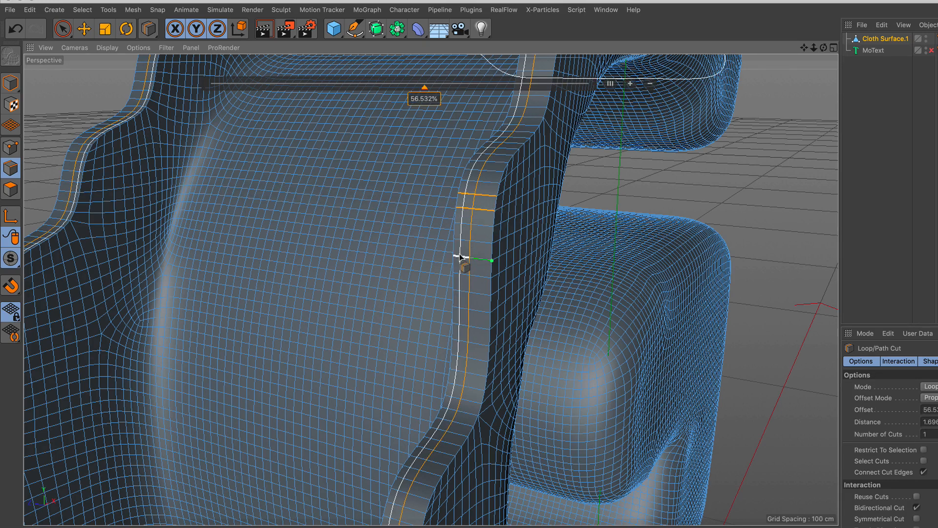
pyautogui.click(459, 254)
pyautogui.click(482, 259)
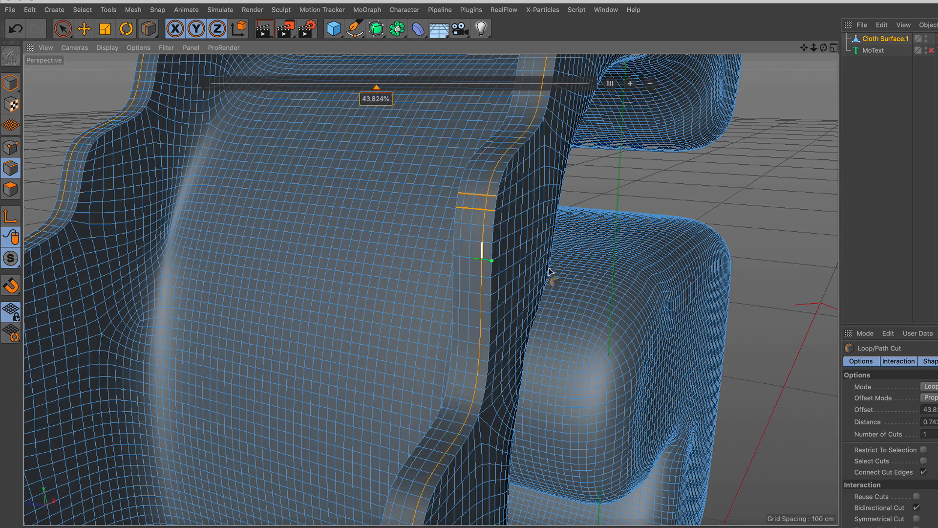
# Step: Return to Model mode with Live Selection and switch the MoText letter back on behind the cloth mesh
pyautogui.click(10, 83)
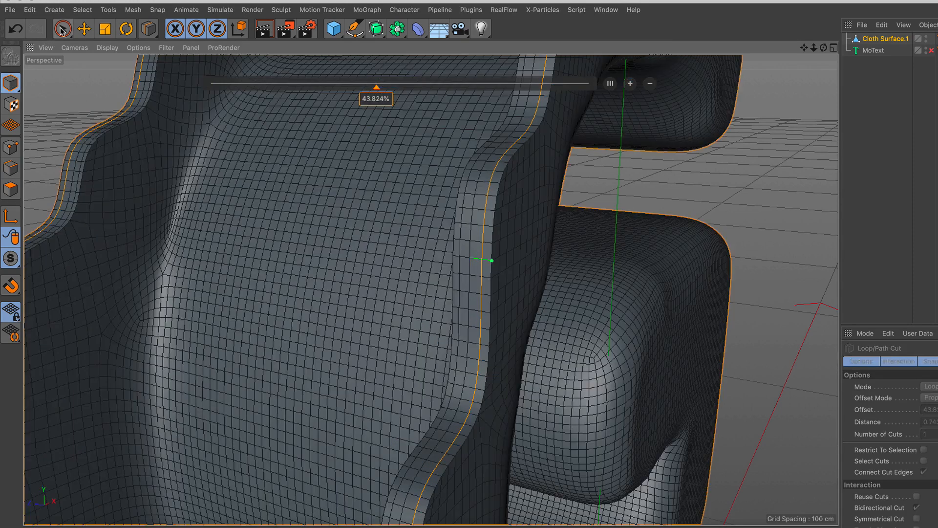
pyautogui.click(63, 28)
pyautogui.scroll(-8, 487, 158)
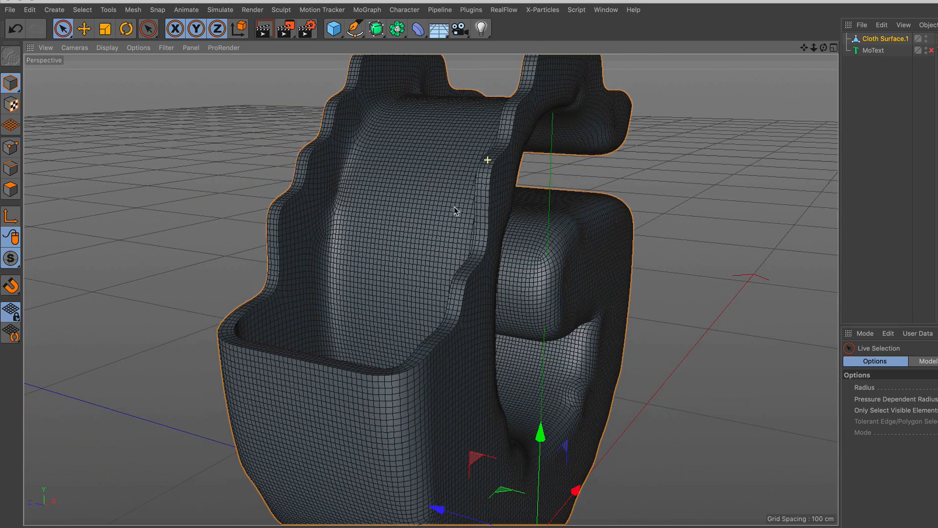
pyautogui.keyDown('alt'); pyautogui.moveTo(453, 210); pyautogui.dragTo(479, 205); pyautogui.keyUp('alt')
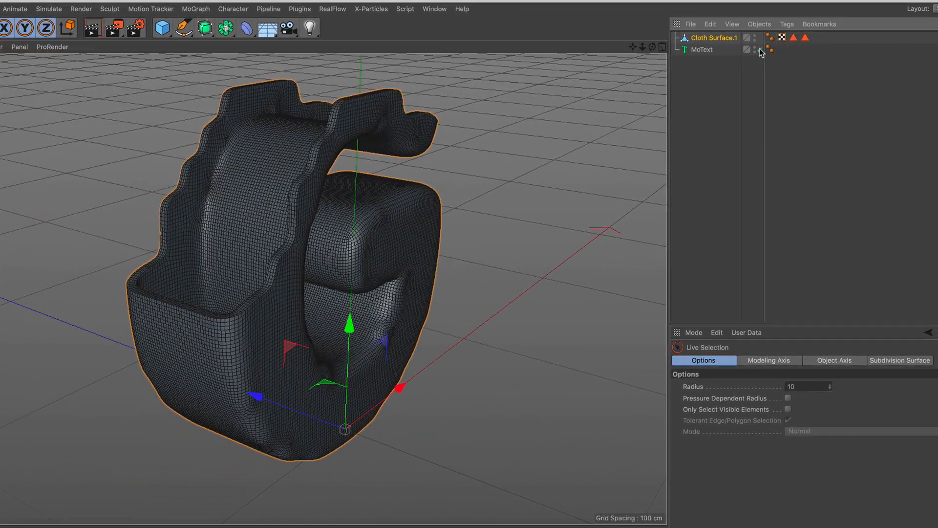
pyautogui.click(897, 50)
pyautogui.keyDown('alt'); pyautogui.moveTo(473, 246); pyautogui.dragTo(355, 212); pyautogui.keyUp('alt')
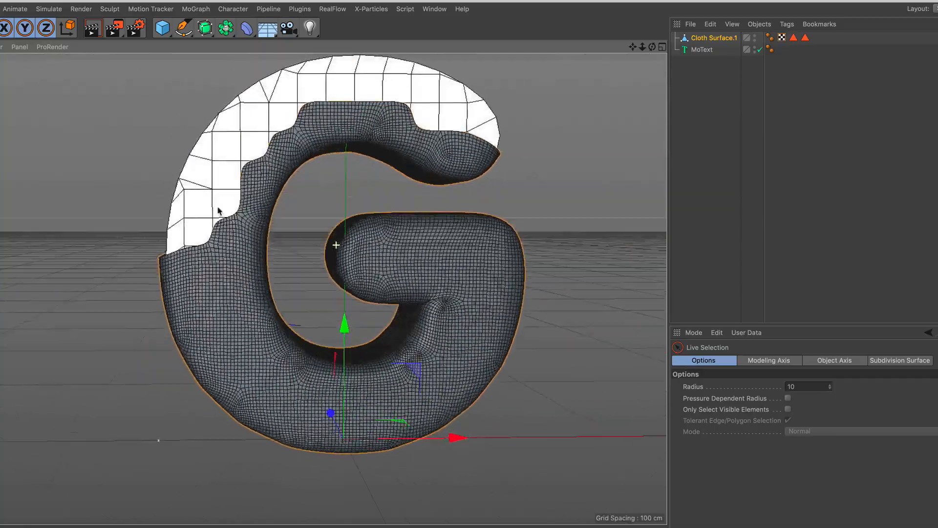
pyautogui.keyDown('alt'); pyautogui.moveTo(218, 211); pyautogui.dragTo(313, 207); pyautogui.keyUp('alt')
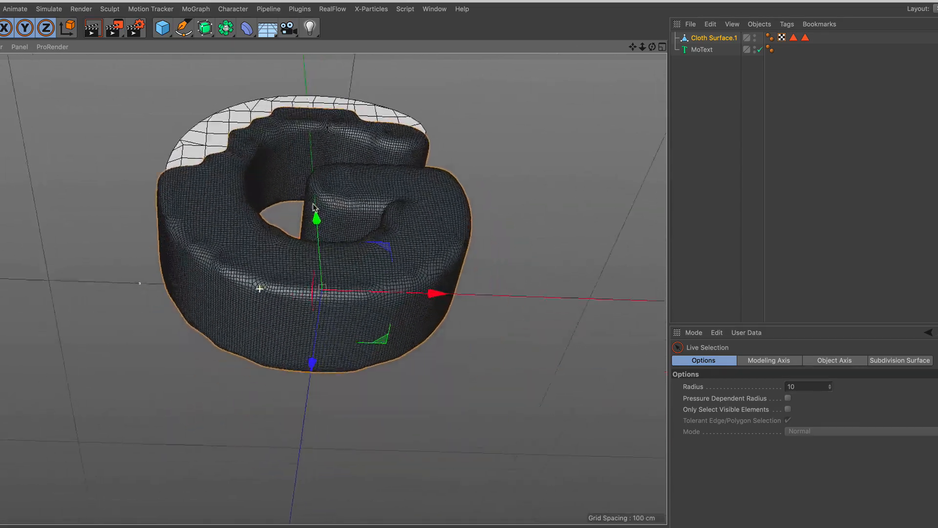
# Step: Switch the Cloth Surface mesh to polygon editing and restrict Live Selection to visible elements
pyautogui.scroll(6, 315, 208)
pyautogui.keyDown('alt'); pyautogui.moveTo(330, 284); pyautogui.dragTo(323, 244, button='middle'); pyautogui.keyUp('alt')
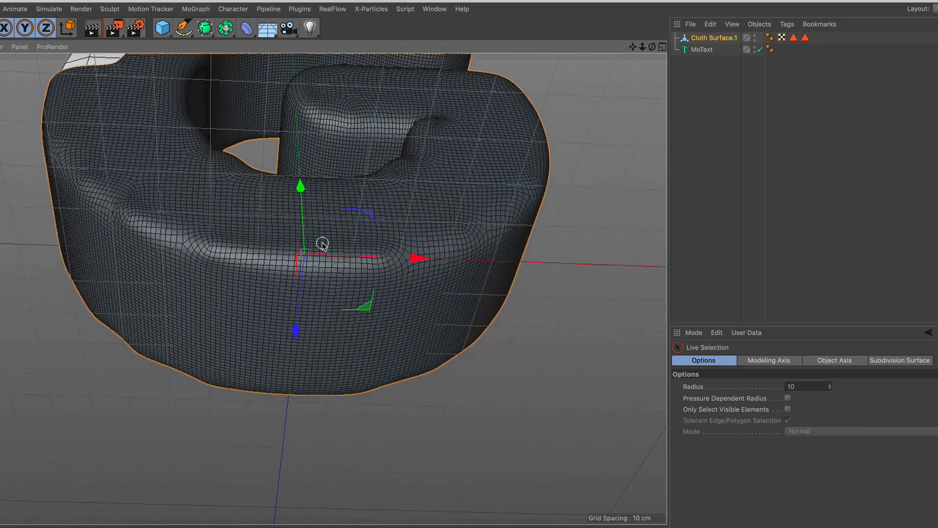
pyautogui.click(704, 39)
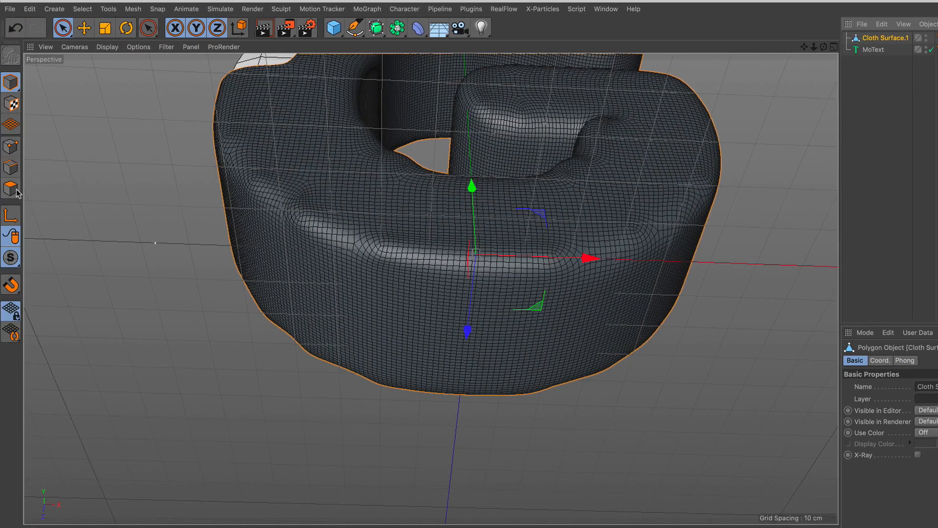
pyautogui.click(15, 190)
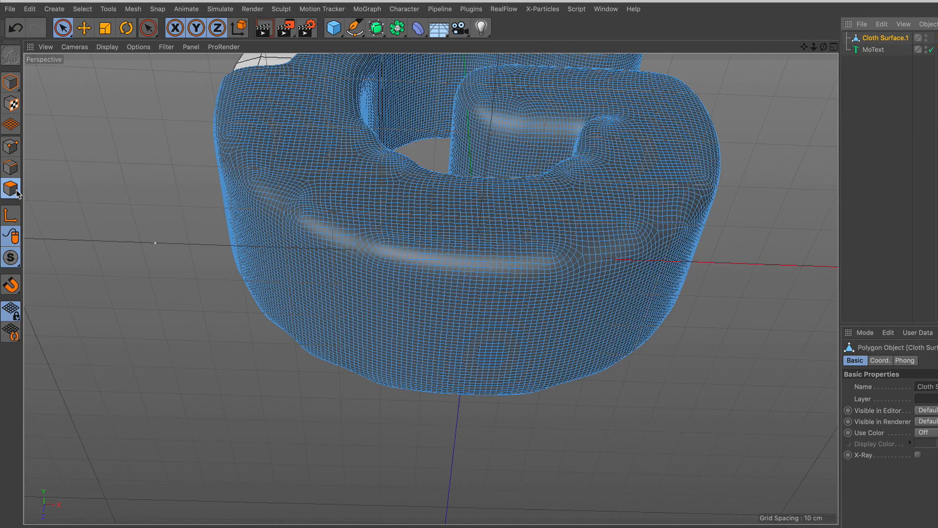
pyautogui.click(63, 28)
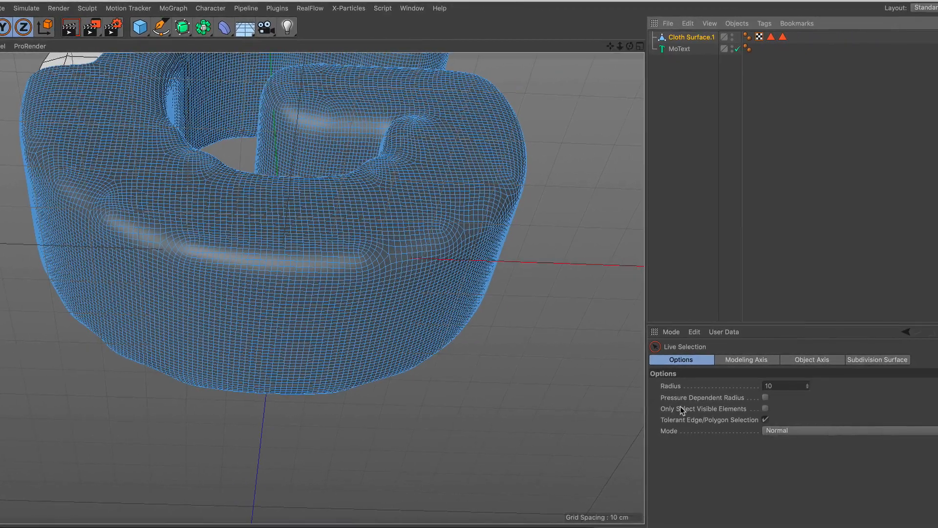
pyautogui.click(765, 409)
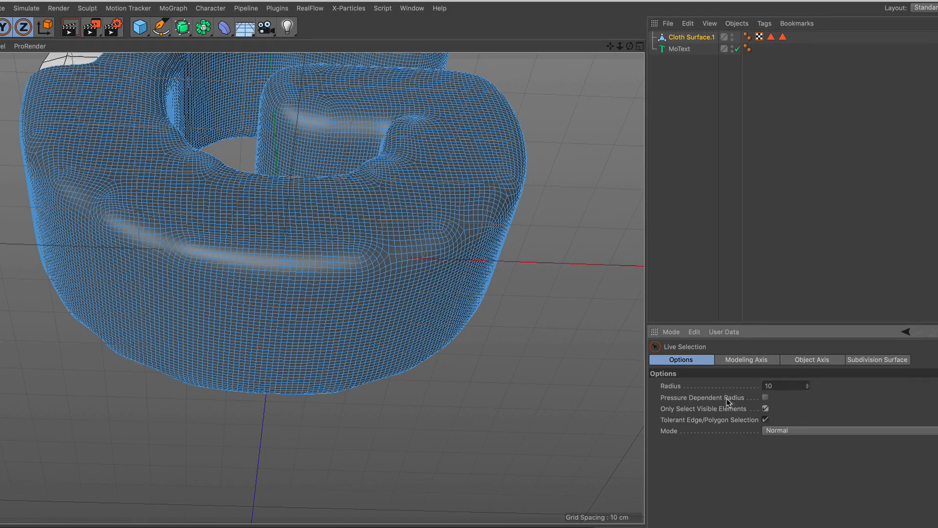
# Step: Select a small square patch of polygons at the centre of the G's underside and extrude it about 33.6 cm as a leg
pyautogui.scroll(5, 293, 325)
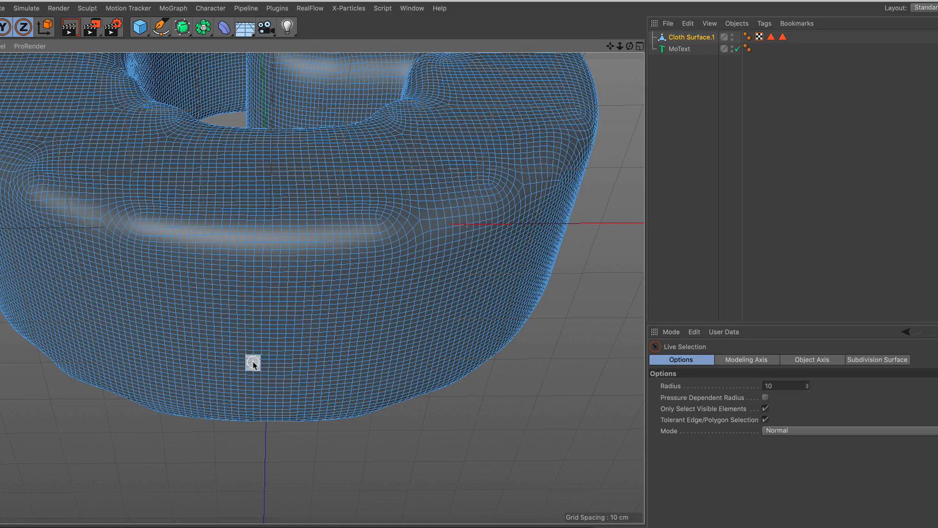
pyautogui.moveTo(253, 364); pyautogui.dragTo(254, 377)
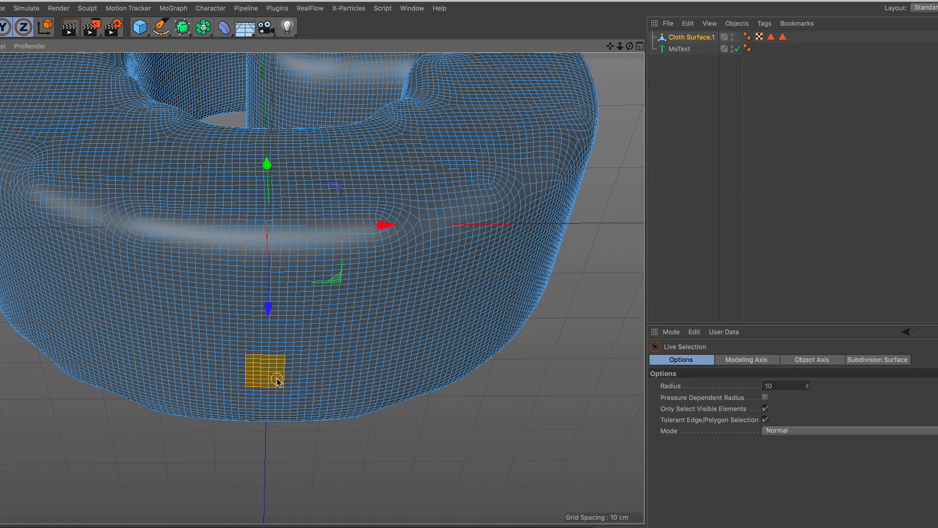
pyautogui.keyDown('alt'); pyautogui.moveTo(287, 291); pyautogui.dragTo(284, 342); pyautogui.keyUp('alt')
pyautogui.rightClick(446, 354)
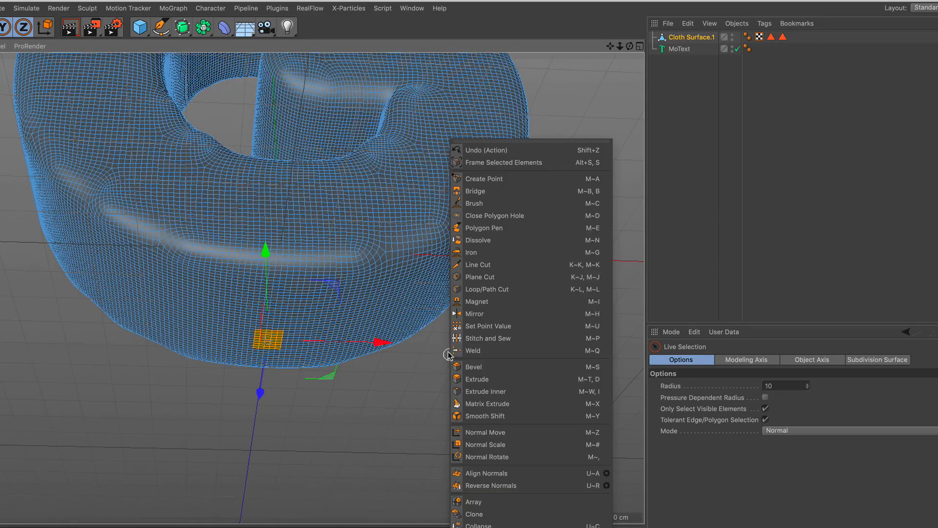
pyautogui.click(501, 379)
pyautogui.moveTo(399, 391); pyautogui.dragTo(474, 391)
pyautogui.keyDown('alt'); pyautogui.moveTo(373, 340); pyautogui.dragTo(356, 369, button='right'); pyautogui.keyUp('alt')
pyautogui.keyDown('alt'); pyautogui.moveTo(328, 295); pyautogui.dragTo(294, 322); pyautogui.keyUp('alt')
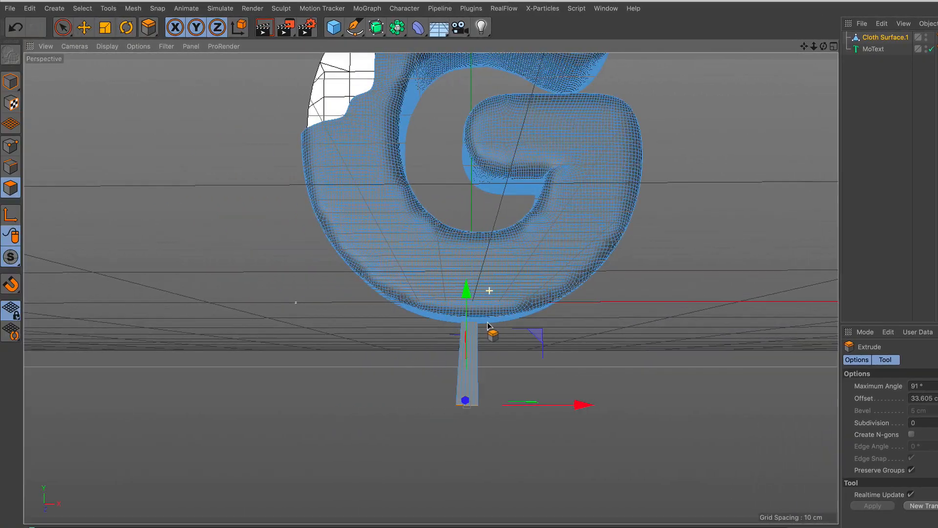
# Step: Nudge the end of the central leg slightly along X and clear the polygon selection
pyautogui.click(70, 26)
pyautogui.moveTo(577, 407); pyautogui.dragTo(577, 406)
pyautogui.keyDown('alt'); pyautogui.moveTo(479, 332); pyautogui.dragTo(489, 271, button='right'); pyautogui.keyUp('alt')
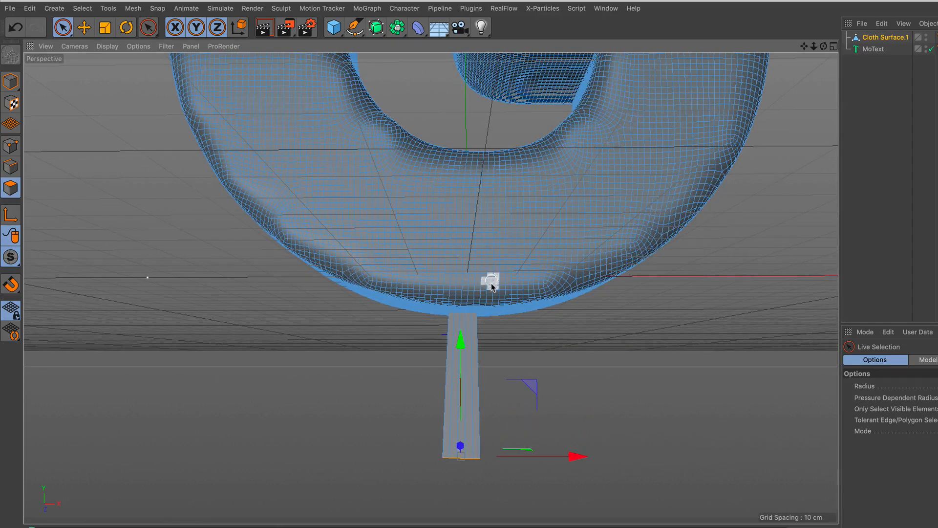
pyautogui.keyDown('alt'); pyautogui.moveTo(493, 295); pyautogui.dragTo(527, 272); pyautogui.keyUp('alt')
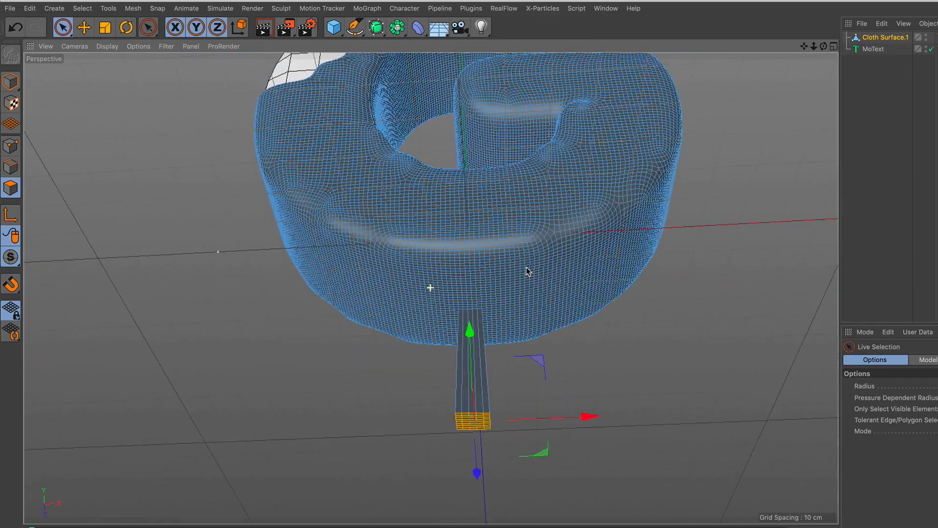
pyautogui.scroll(3, 565, 288)
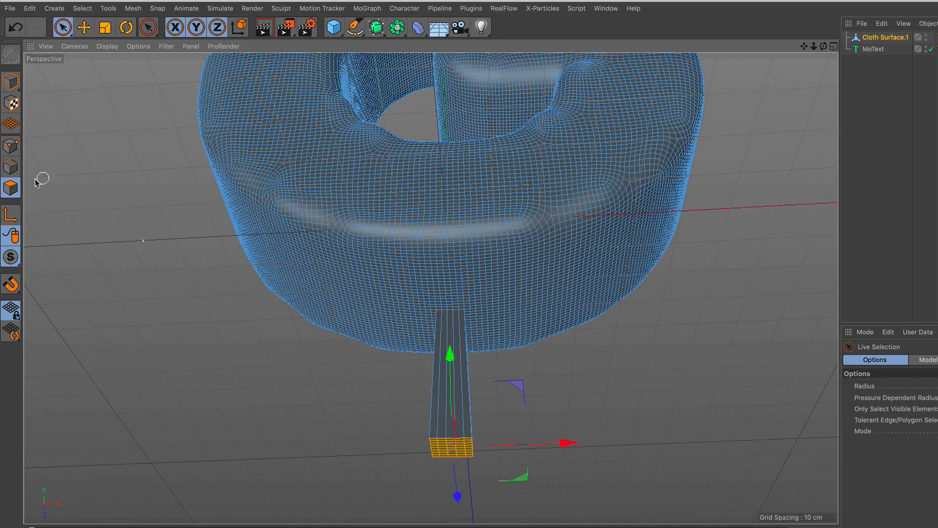
pyautogui.click(533, 384)
# Step: Select a second square patch of polygons on the underside beside the central leg and extrude it about 14.4 cm
pyautogui.scroll(5, 540, 288)
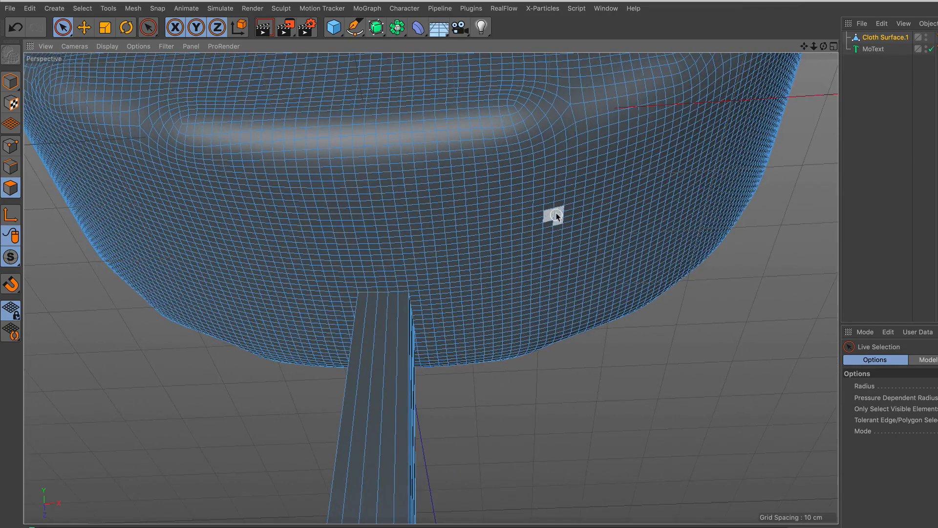
pyautogui.click(556, 199)
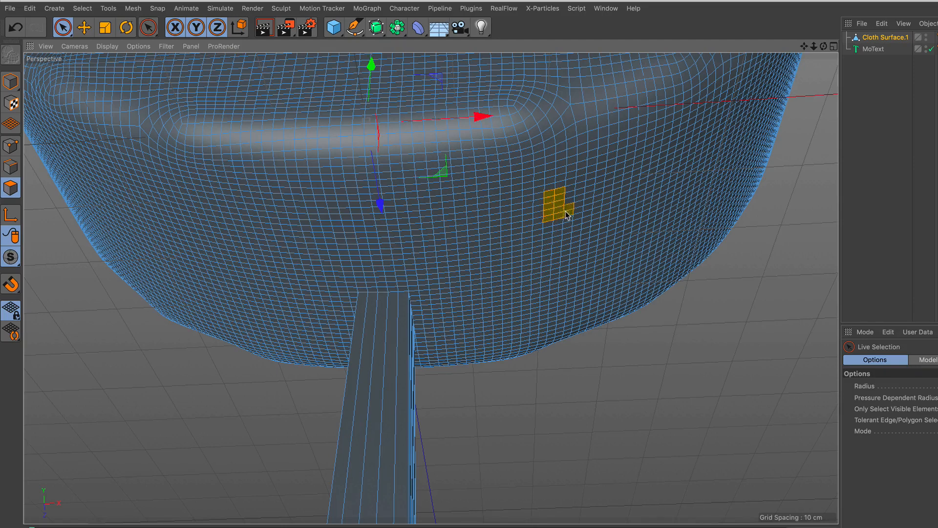
pyautogui.keyDown('shift'); pyautogui.click(572, 213); pyautogui.keyUp('shift')
pyautogui.moveTo(551, 215); pyautogui.dragTo(562, 215)
pyautogui.keyDown('alt'); pyautogui.moveTo(549, 196); pyautogui.dragTo(544, 240, button='right'); pyautogui.keyUp('alt')
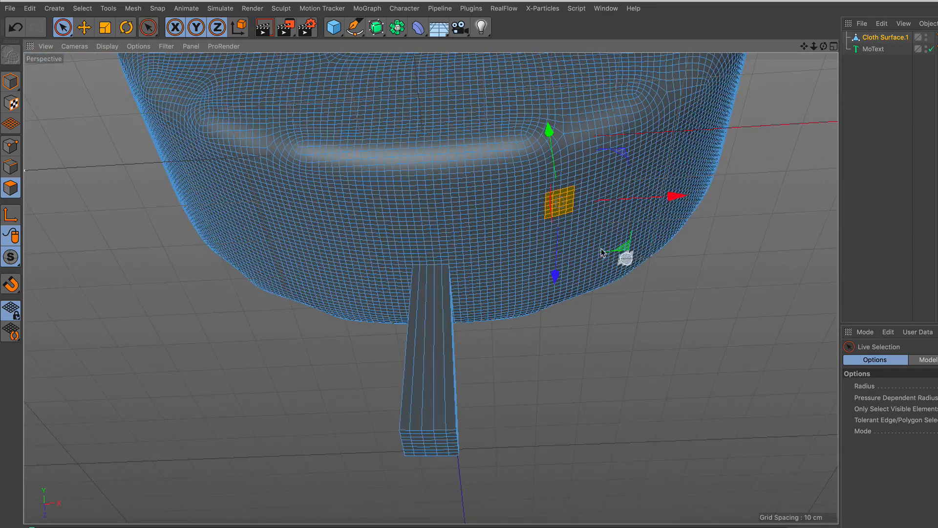
pyautogui.keyDown('alt'); pyautogui.moveTo(554, 215); pyautogui.dragTo(547, 252); pyautogui.keyUp('alt')
pyautogui.rightClick(659, 255)
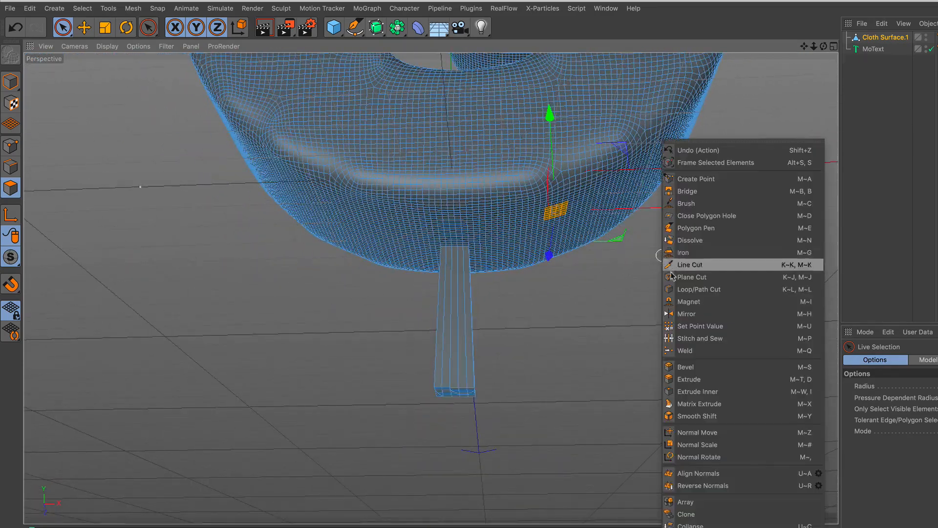
pyautogui.click(713, 379)
pyautogui.moveTo(697, 377); pyautogui.dragTo(772, 377)
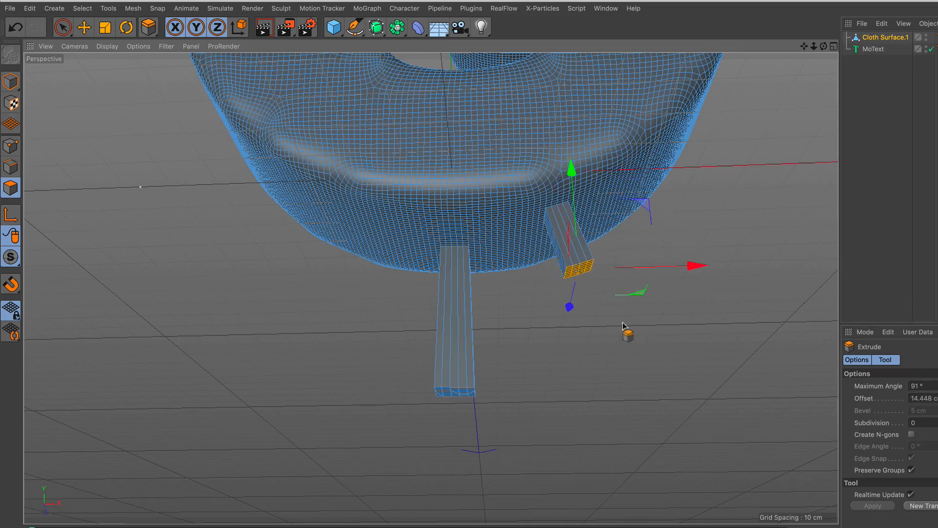
pyautogui.keyDown('alt'); pyautogui.moveTo(506, 224); pyautogui.dragTo(489, 173); pyautogui.keyUp('alt')
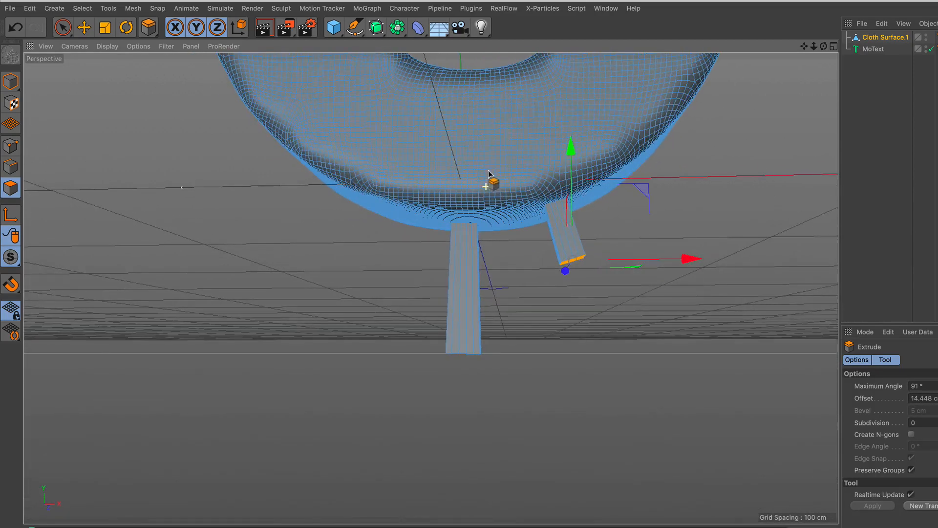
# Step: Move the shorter leg's end face along X so the leg hangs vertically, and rotate that face level
pyautogui.click(71, 30)
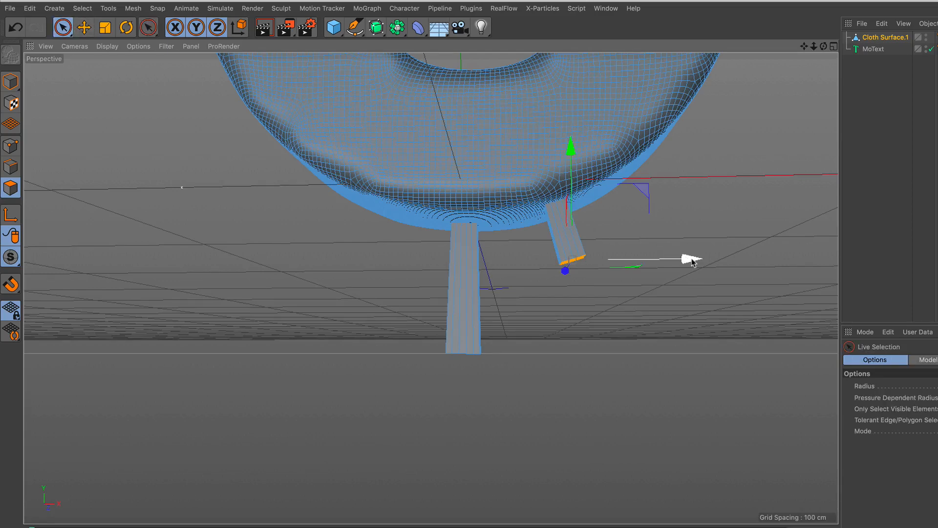
pyautogui.moveTo(687, 258); pyautogui.dragTo(672, 265)
pyautogui.keyDown('alt'); pyautogui.moveTo(512, 224); pyautogui.dragTo(529, 163); pyautogui.keyUp('alt')
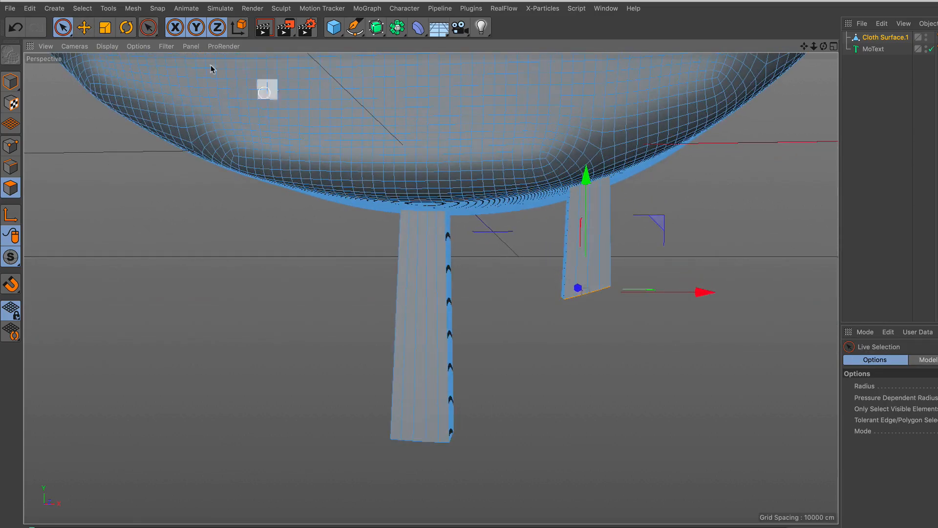
pyautogui.click(125, 28)
pyautogui.moveTo(630, 239); pyautogui.dragTo(642, 255)
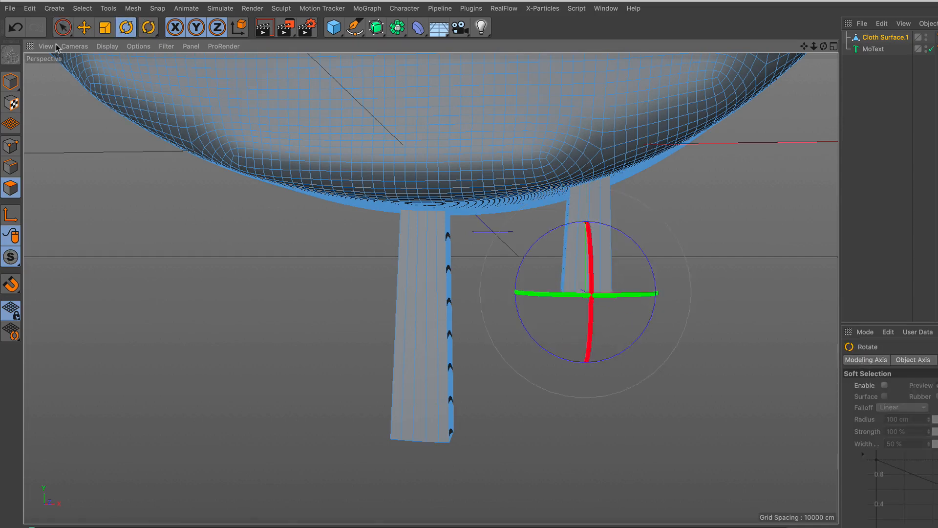
pyautogui.click(63, 28)
pyautogui.keyDown('alt'); pyautogui.moveTo(658, 279); pyautogui.dragTo(656, 260, button='right'); pyautogui.keyUp('alt')
pyautogui.keyDown('alt'); pyautogui.moveTo(432, 230); pyautogui.dragTo(525, 220); pyautogui.keyUp('alt')
pyautogui.keyDown('alt'); pyautogui.moveTo(405, 184); pyautogui.dragTo(414, 135); pyautogui.keyUp('alt')
pyautogui.keyDown('alt'); pyautogui.moveTo(404, 183); pyautogui.dragTo(362, 193, button='right'); pyautogui.keyUp('alt')
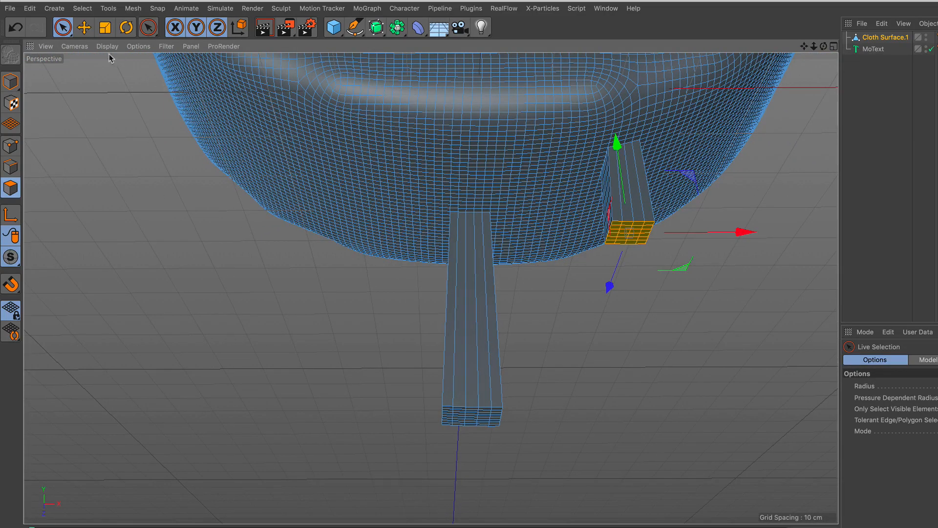
# Step: Select a square patch of polygons on the underside, on the central leg's still-empty side, and extrude it about 18.5 cm as a third leg
pyautogui.click(227, 262)
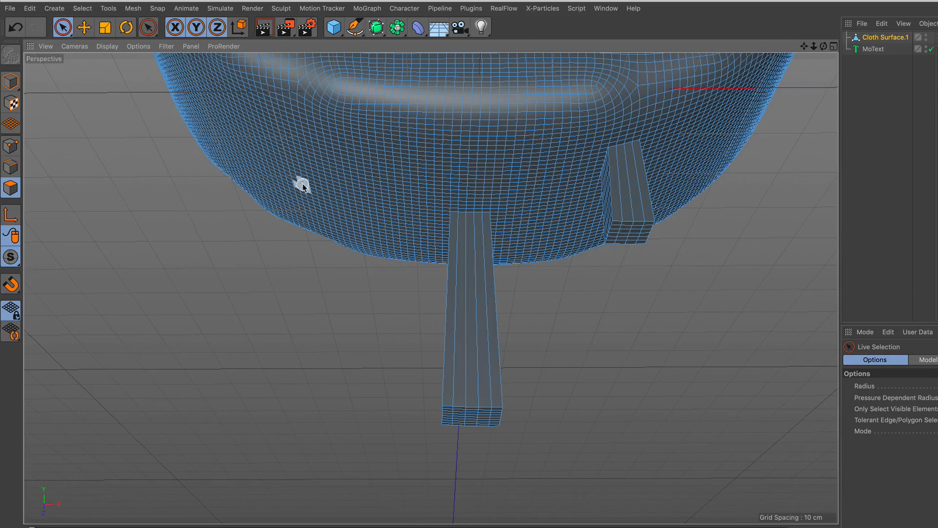
pyautogui.moveTo(303, 186)
pyautogui.keyDown('alt'); pyautogui.mouseDown()
pyautogui.moveTo(309, 174)
pyautogui.moveTo(315, 190)
pyautogui.mouseUp(); pyautogui.keyUp('alt')
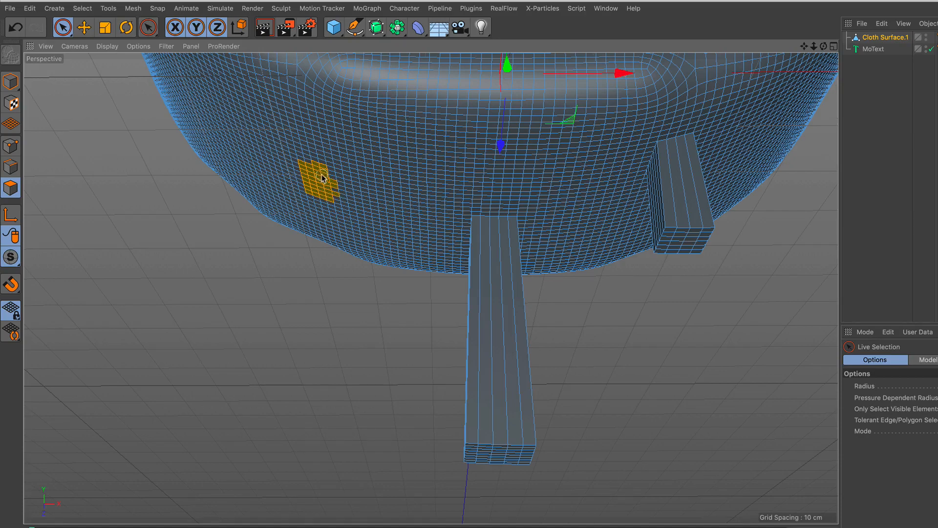
pyautogui.moveTo(303, 170); pyautogui.dragTo(314, 172)
pyautogui.scroll(6, 312, 171)
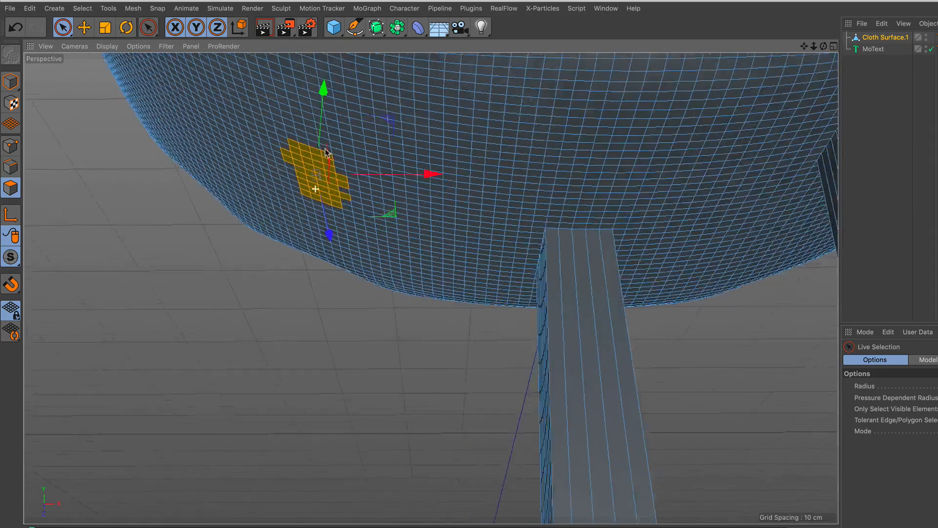
pyautogui.scroll(3, 311, 162)
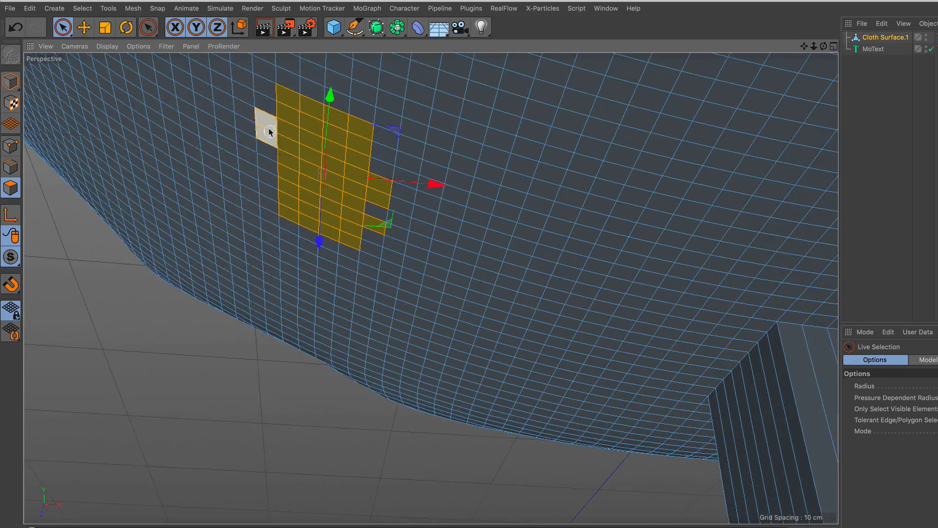
pyautogui.keyDown('ctrl'); pyautogui.moveTo(265, 111); pyautogui.dragTo(262, 136); pyautogui.keyUp('ctrl')
pyautogui.keyDown('ctrl'); pyautogui.moveTo(391, 165); pyautogui.dragTo(379, 228); pyautogui.keyUp('ctrl')
pyautogui.scroll(-10, 378, 185)
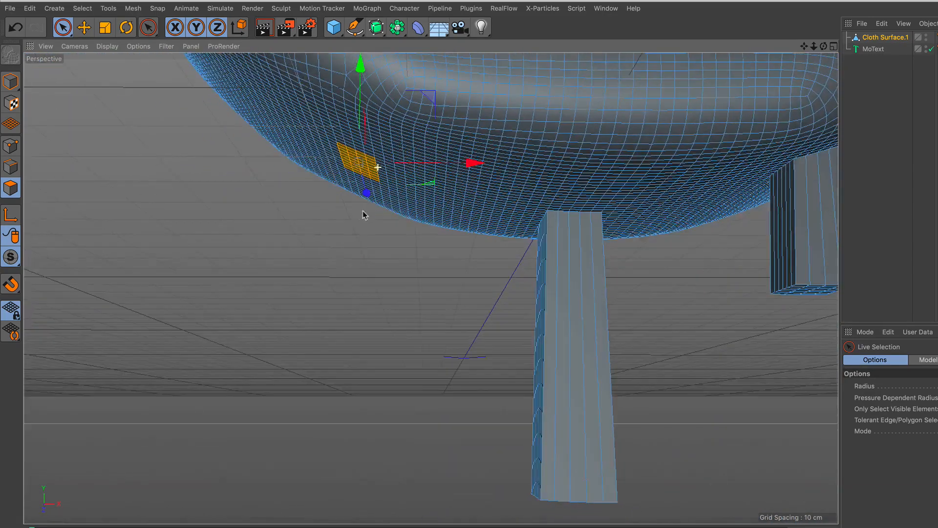
pyautogui.rightClick(358, 216)
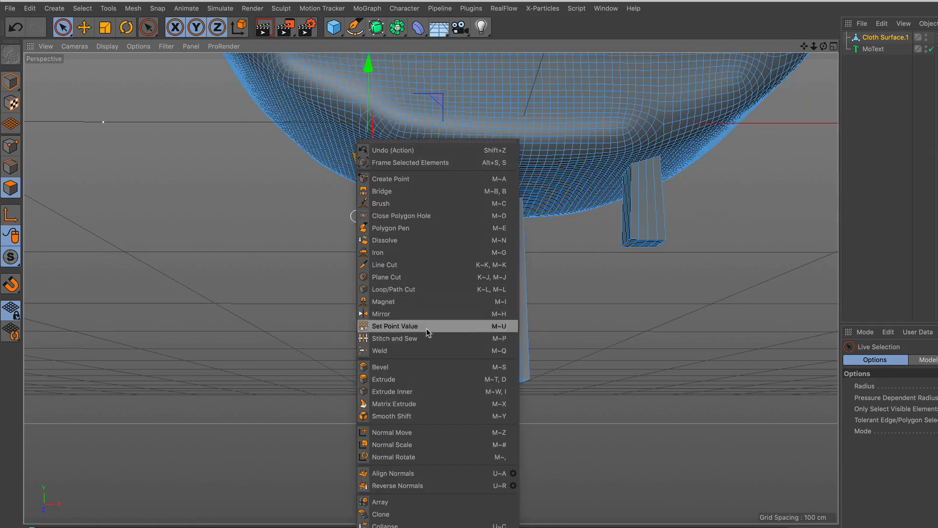
pyautogui.click(424, 379)
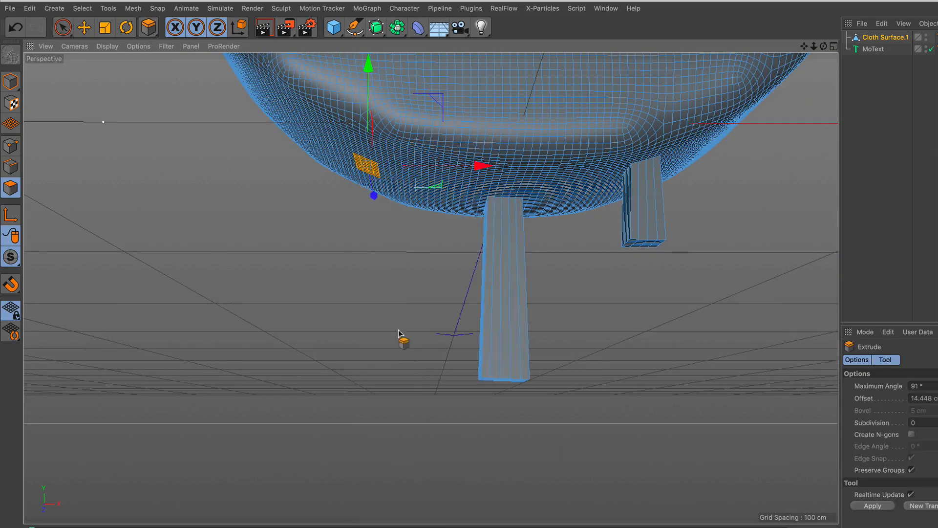
pyautogui.moveTo(398, 339); pyautogui.dragTo(387, 312)
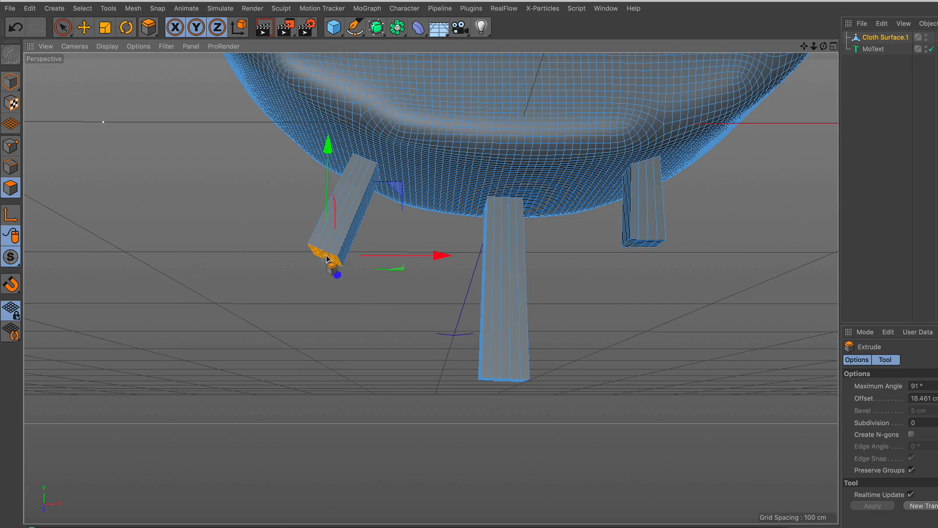
# Step: Move the third leg's end face along X so the leg hangs nearly vertically, and rotate that face level
pyautogui.click(67, 28)
pyautogui.scroll(-3, 425, 176)
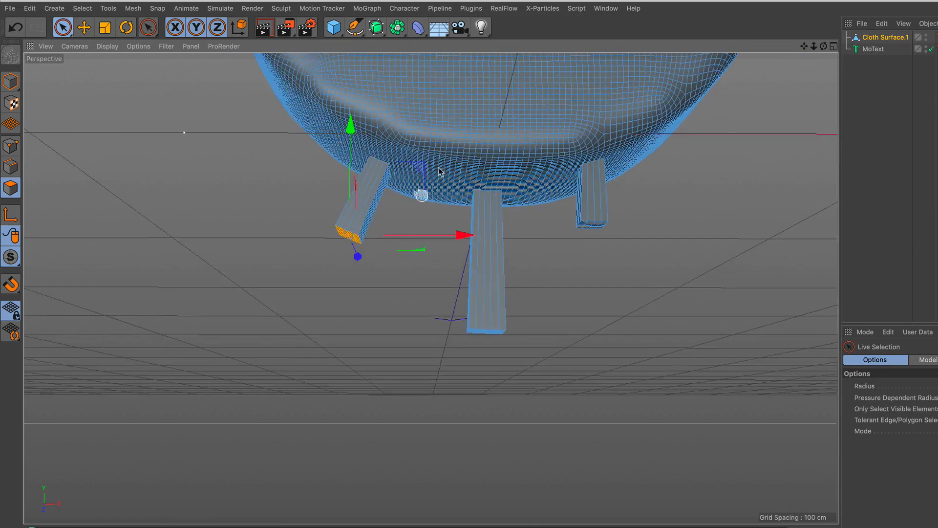
pyautogui.moveTo(450, 228); pyautogui.dragTo(478, 227)
pyautogui.scroll(3, 408, 182)
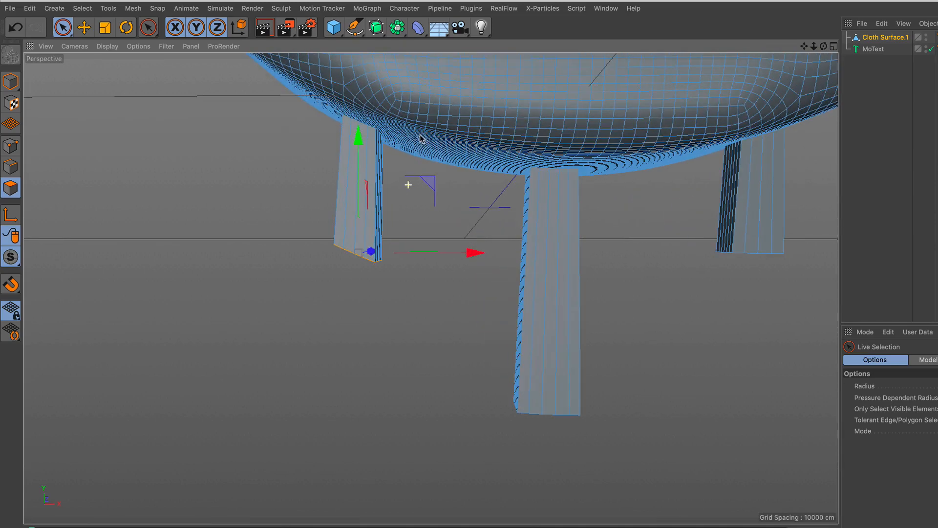
pyautogui.click(126, 28)
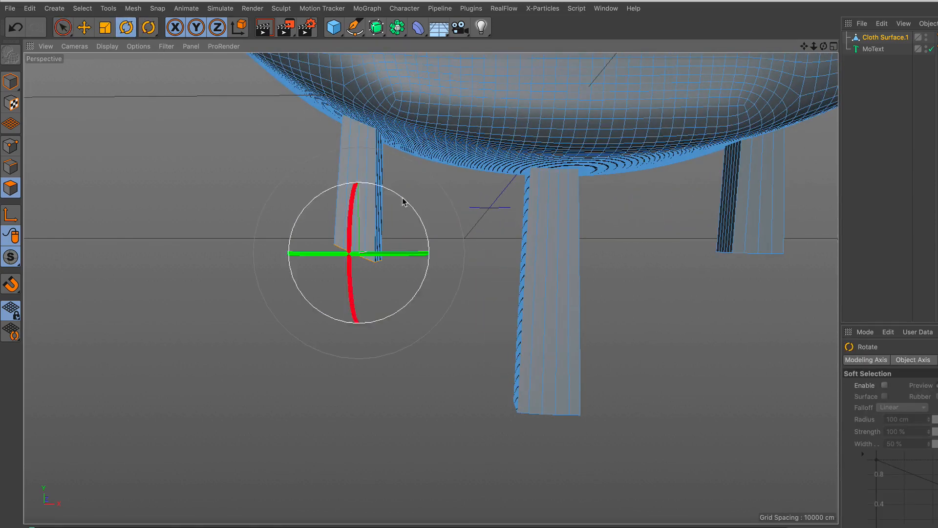
pyautogui.moveTo(397, 195); pyautogui.dragTo(378, 186)
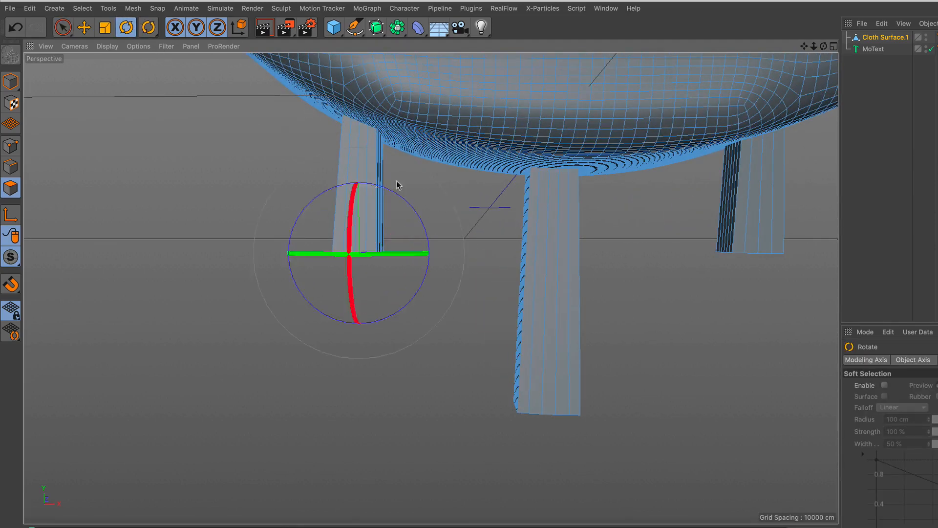
pyautogui.scroll(-2, 466, 163)
# Step: Switch to edge selection with hidden edges included, and select all lengthwise edges around the third leg
pyautogui.click(64, 28)
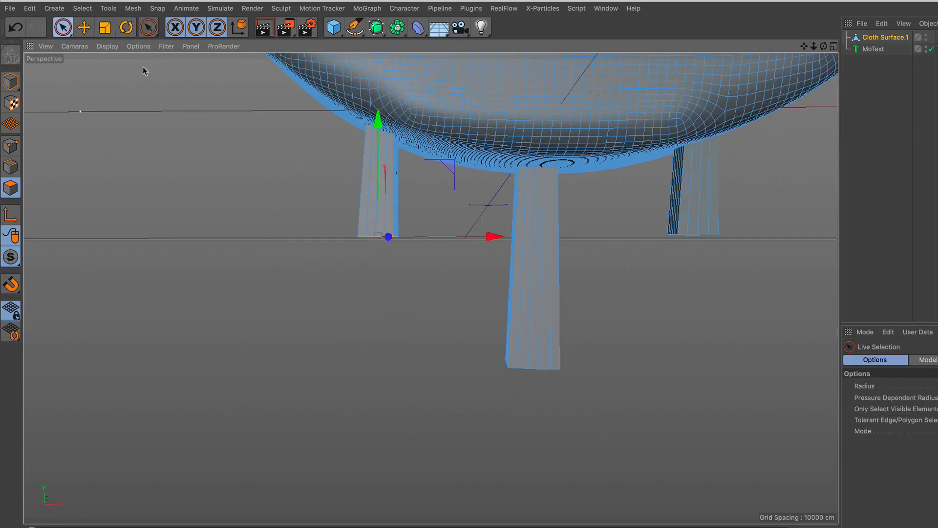
pyautogui.scroll(4, 342, 166)
pyautogui.click(14, 166)
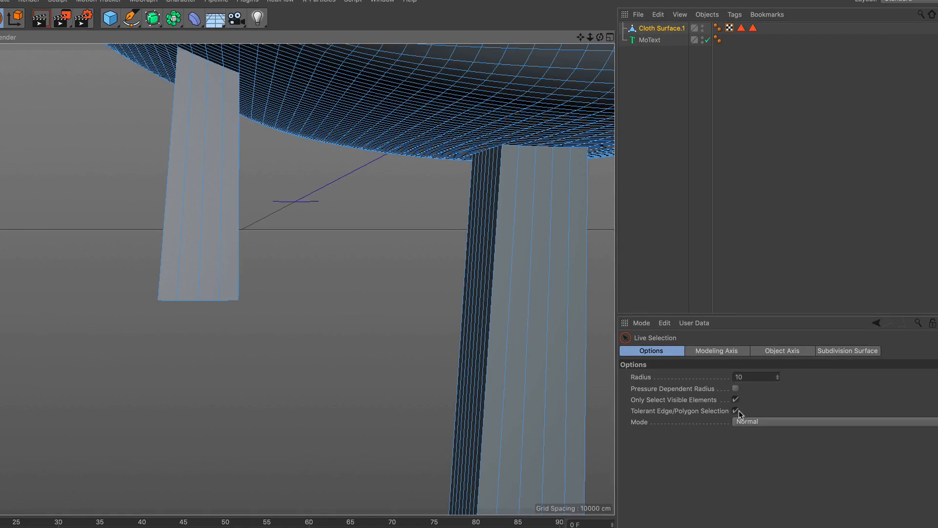
pyautogui.click(736, 400)
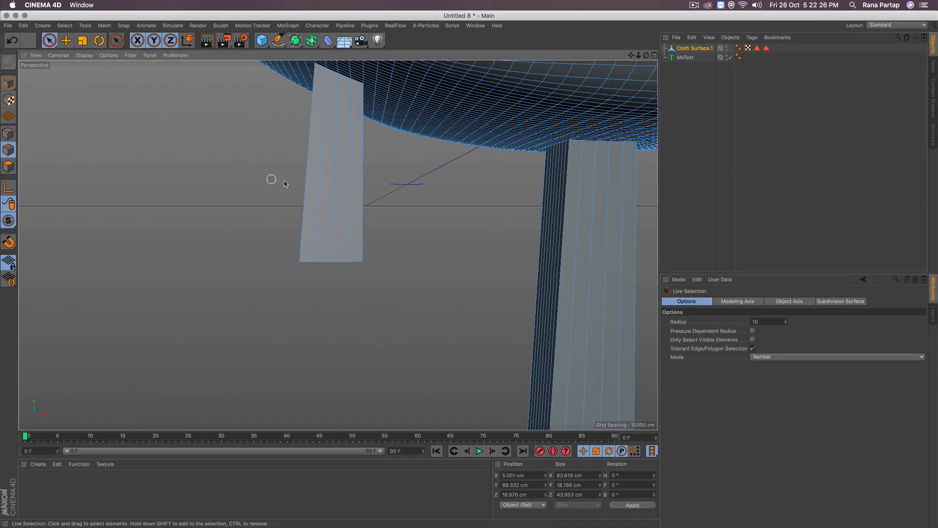
pyautogui.moveTo(122, 196); pyautogui.dragTo(289, 217)
pyautogui.keyDown('alt'); pyautogui.moveTo(402, 197); pyautogui.dragTo(358, 207); pyautogui.keyUp('alt')
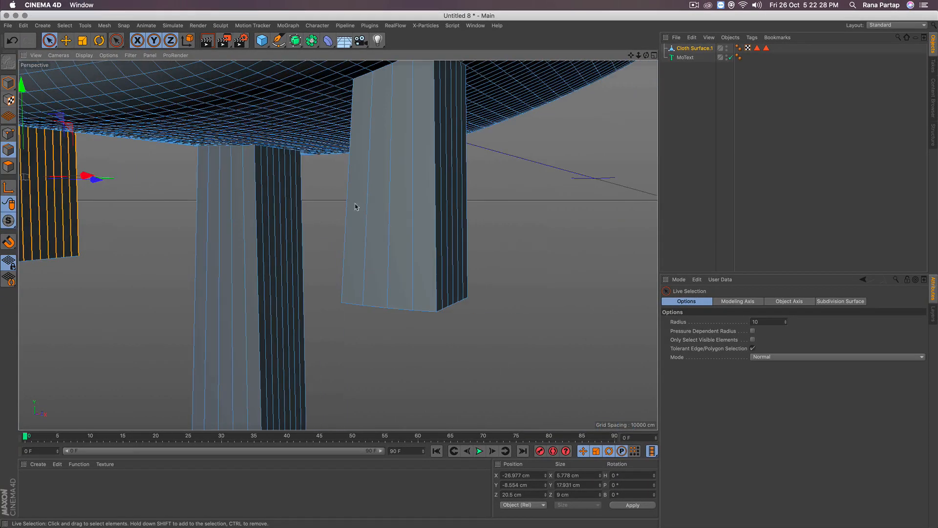
pyautogui.keyDown('alt'); pyautogui.moveTo(190, 183); pyautogui.dragTo(186, 222, button='right'); pyautogui.keyUp('alt')
pyautogui.keyDown('alt'); pyautogui.moveTo(186, 222); pyautogui.dragTo(272, 210); pyautogui.keyUp('alt')
pyautogui.keyDown('alt'); pyautogui.moveTo(196, 190); pyautogui.dragTo(220, 175); pyautogui.keyUp('alt')
pyautogui.keyDown('alt'); pyautogui.moveTo(220, 175); pyautogui.dragTo(228, 138, button='right'); pyautogui.keyUp('alt')
pyautogui.keyDown('alt'); pyautogui.moveTo(228, 139); pyautogui.dragTo(311, 169, button='middle'); pyautogui.keyUp('alt')
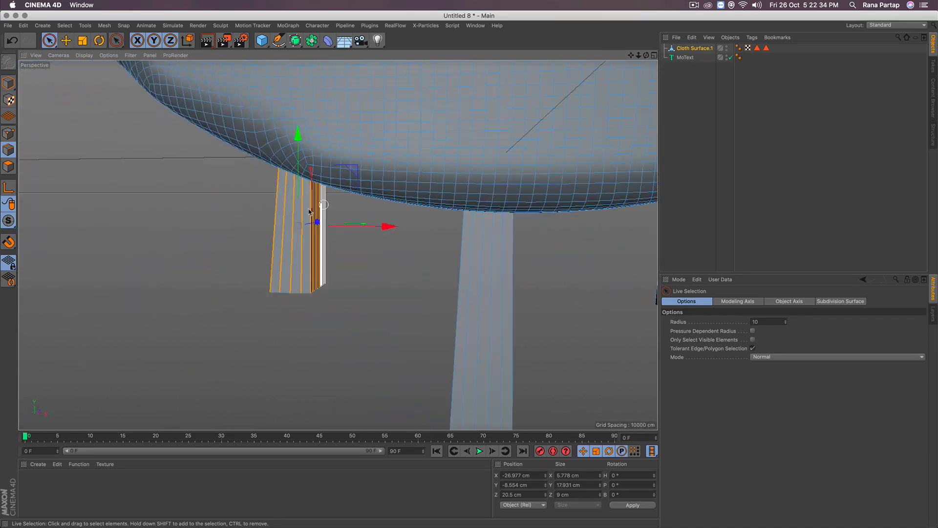
pyautogui.keyDown('alt'); pyautogui.moveTo(315, 208); pyautogui.dragTo(324, 163, button='right'); pyautogui.keyUp('alt')
# Step: Apply an Edge Cut to the third leg's selected edges with 22 subdivisions and N-gon creation turned off
pyautogui.rightClick(515, 241)
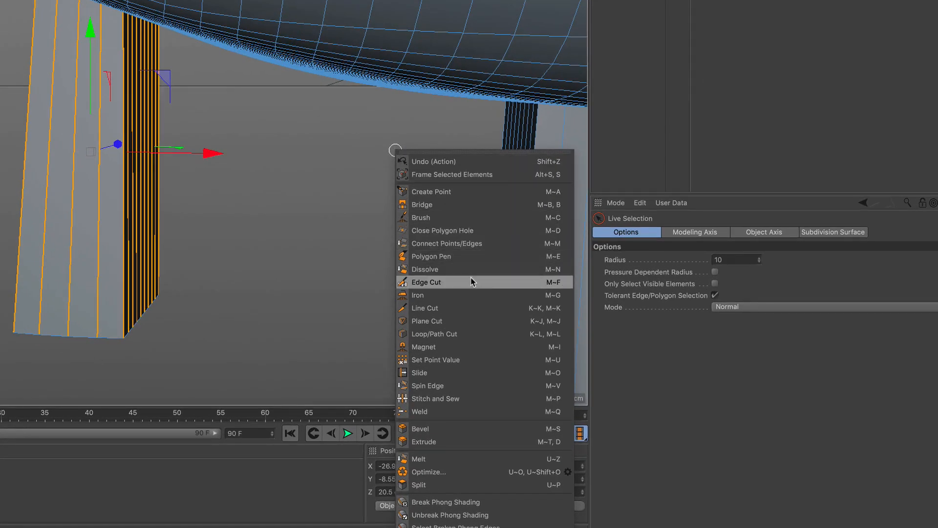
pyautogui.click(472, 282)
pyautogui.click(762, 285)
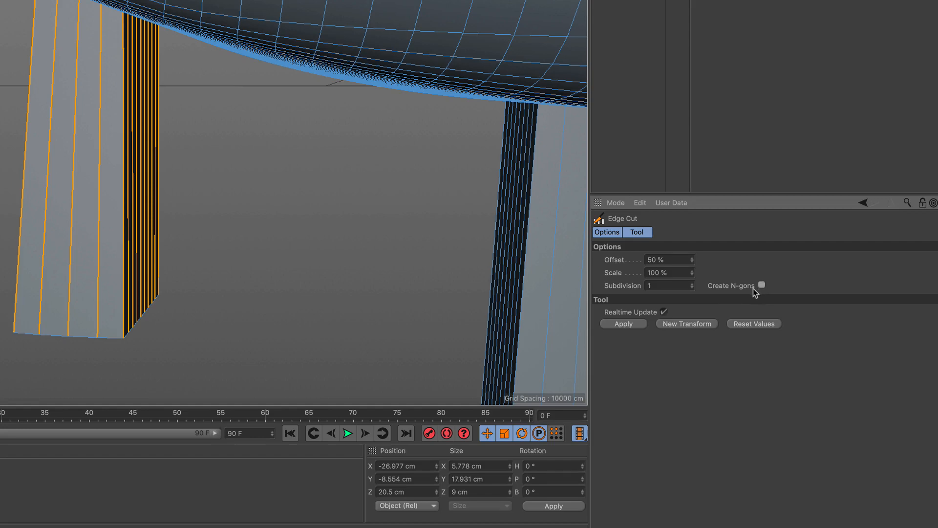
pyautogui.click(660, 283)
pyautogui.click(624, 323)
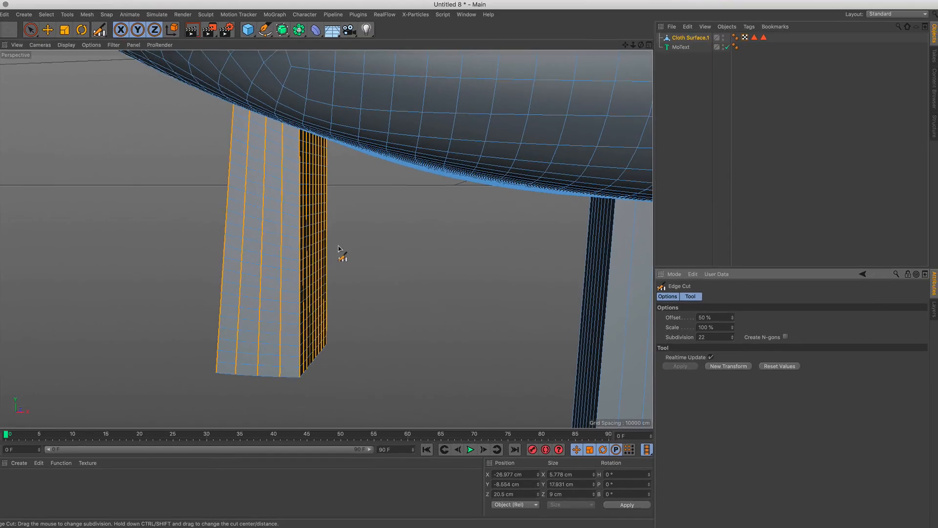
pyautogui.keyDown('alt'); pyautogui.moveTo(360, 255); pyautogui.dragTo(336, 254); pyautogui.keyUp('alt')
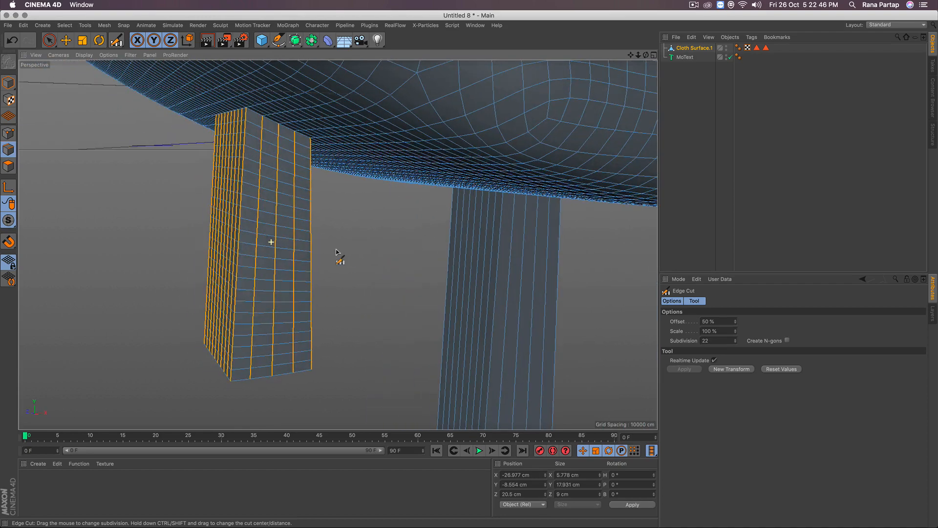
pyautogui.keyDown('alt'); pyautogui.moveTo(338, 253); pyautogui.dragTo(317, 280, button='right'); pyautogui.keyUp('alt')
pyautogui.keyDown('alt'); pyautogui.moveTo(433, 288); pyautogui.dragTo(382, 227); pyautogui.keyUp('alt')
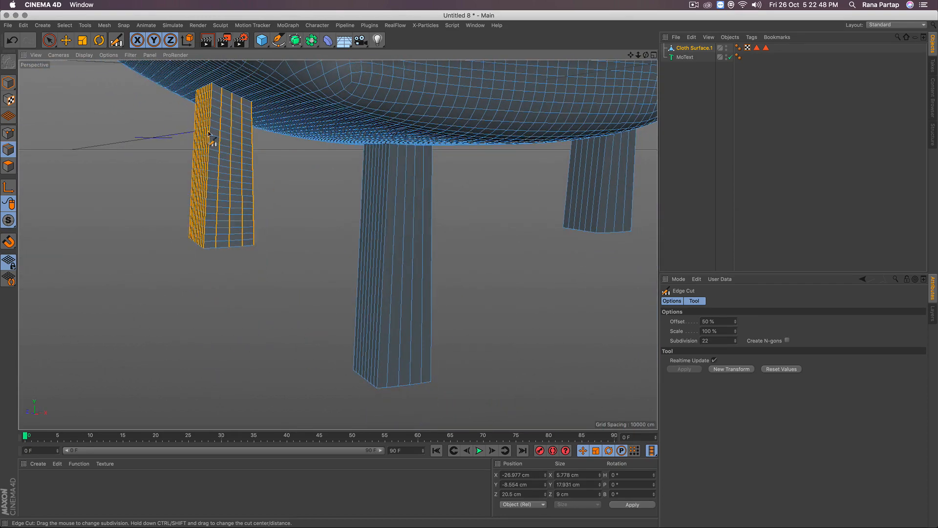
# Step: Select all lengthwise edges of the central leg and apply an Edge Cut with 22 subdivisions
pyautogui.press('space')
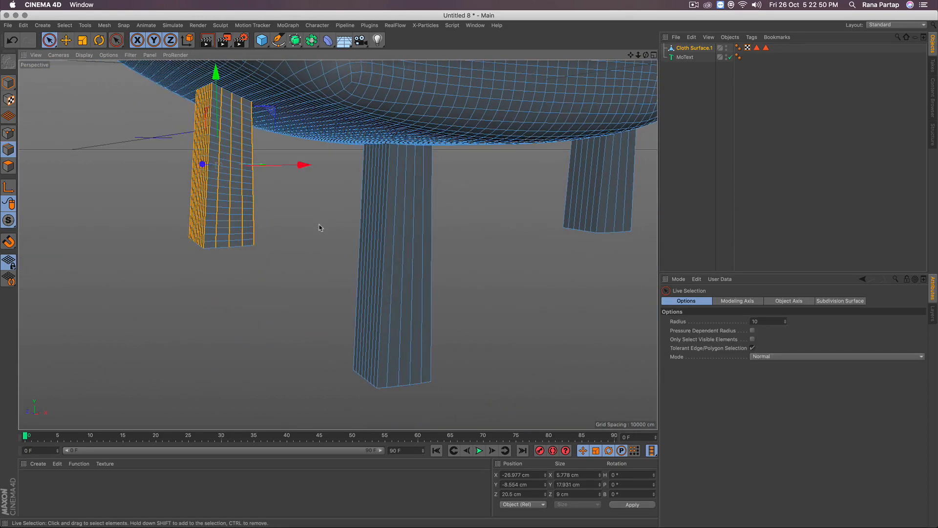
pyautogui.moveTo(320, 227); pyautogui.dragTo(459, 243)
pyautogui.keyDown('alt'); pyautogui.moveTo(338, 244); pyautogui.dragTo(474, 237); pyautogui.keyUp('alt')
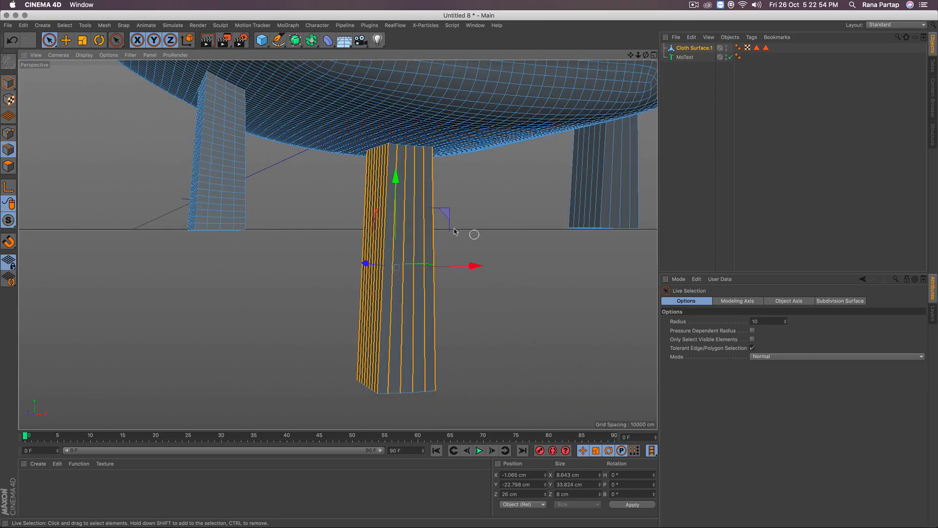
pyautogui.scroll(4, 464, 230)
pyautogui.rightClick(468, 188)
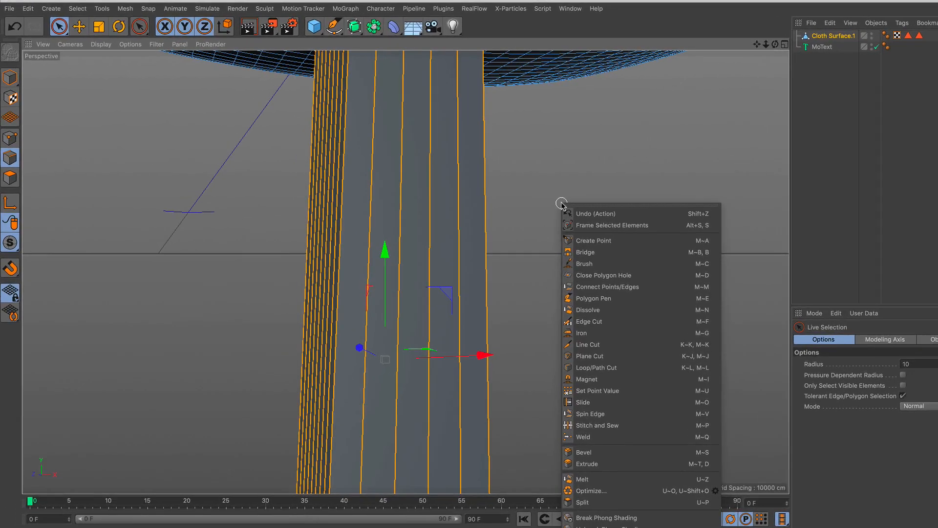
pyautogui.click(627, 321)
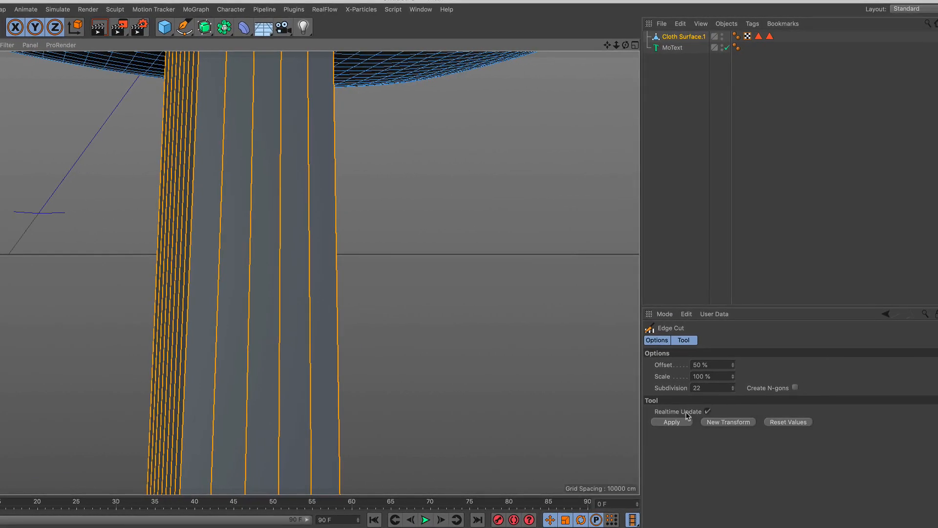
pyautogui.click(681, 420)
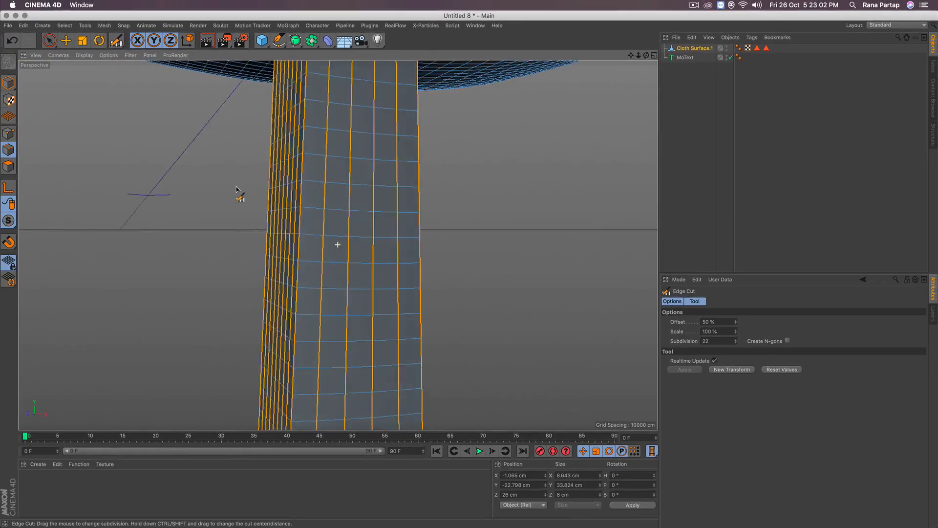
pyautogui.moveTo(236, 189)
pyautogui.keyDown('alt'); pyautogui.mouseDown()
pyautogui.moveTo(260, 195)
pyautogui.moveTo(252, 192)
pyautogui.mouseUp(); pyautogui.keyUp('alt')
pyautogui.scroll(-3, 352, 190)
pyautogui.keyDown('alt'); pyautogui.moveTo(415, 220); pyautogui.dragTo(340, 204); pyautogui.keyUp('alt')
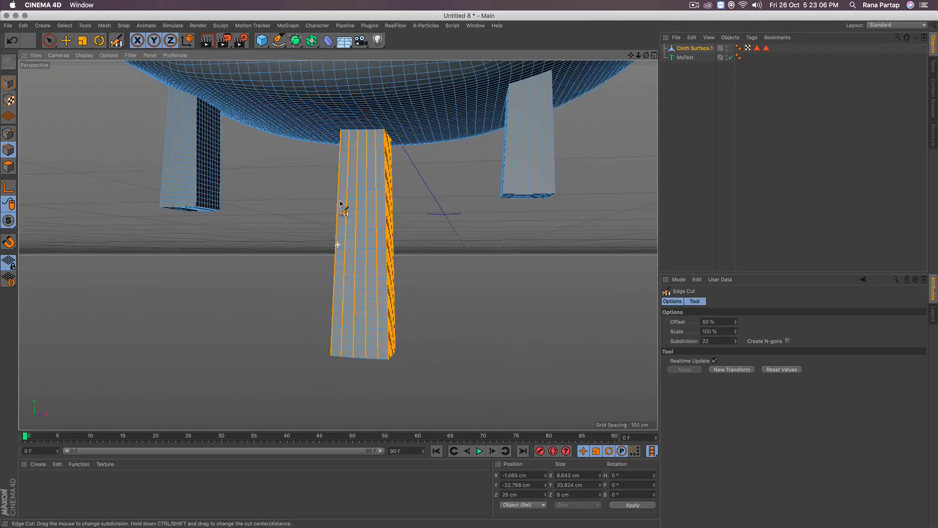
# Step: Select all lengthwise edges of the remaining uncut short leg and apply an Edge Cut with 22 subdivisions
pyautogui.click(49, 41)
pyautogui.moveTo(368, 161)
pyautogui.keyDown('alt'); pyautogui.mouseDown()
pyautogui.moveTo(444, 180)
pyautogui.moveTo(460, 181)
pyautogui.moveTo(444, 171)
pyautogui.moveTo(511, 176)
pyautogui.mouseUp(); pyautogui.keyUp('alt')
pyautogui.scroll(3, 447, 172)
pyautogui.keyDown('alt'); pyautogui.moveTo(441, 188); pyautogui.dragTo(424, 191); pyautogui.keyUp('alt')
pyautogui.keyDown('alt'); pyautogui.moveTo(266, 189); pyautogui.dragTo(446, 196); pyautogui.keyUp('alt')
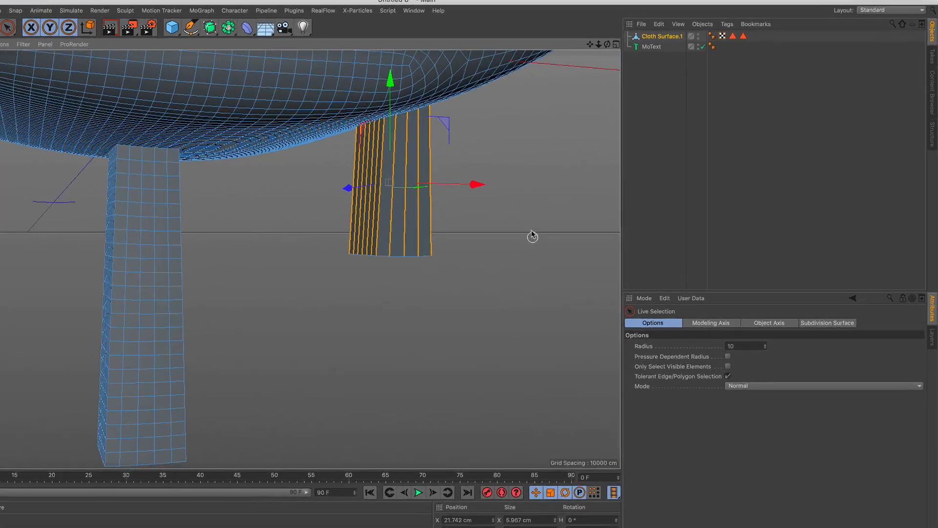
pyautogui.rightClick(578, 211)
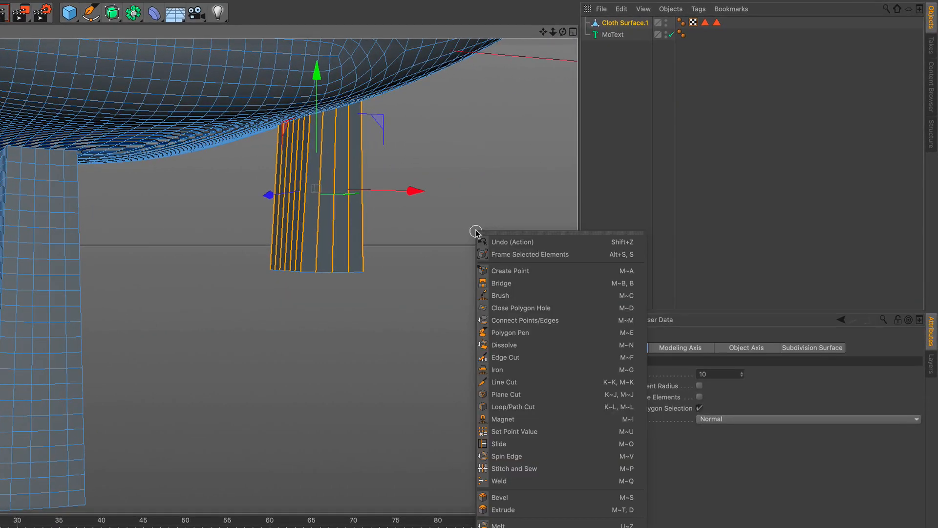
pyautogui.click(546, 358)
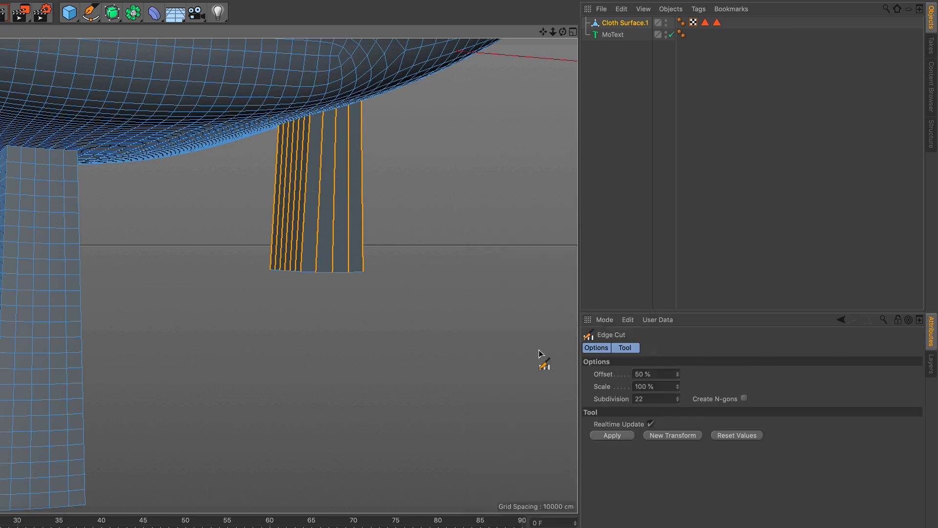
pyautogui.click(618, 435)
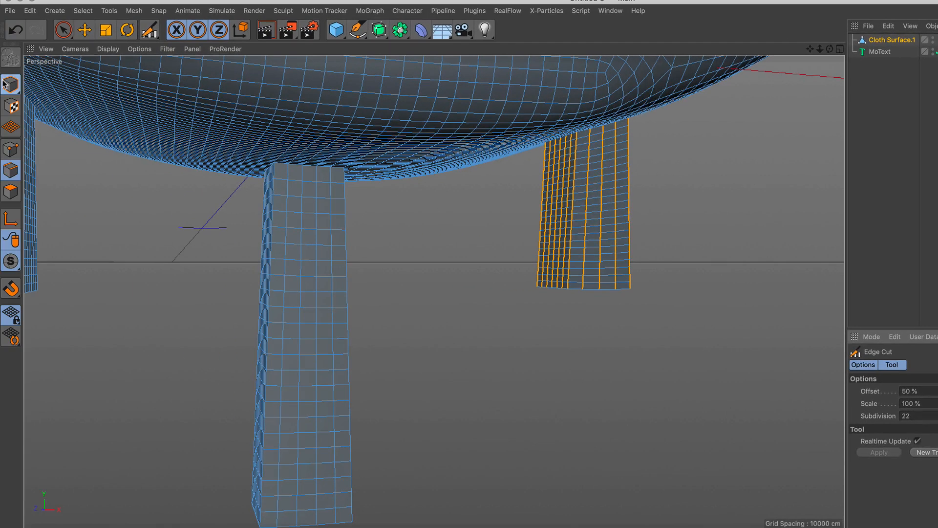
# Step: Return to model mode and examine the whole G shell and the mesh of its three legs from several angles
pyautogui.click(4, 84)
pyautogui.press('space')
pyautogui.keyDown('alt'); pyautogui.moveTo(404, 254); pyautogui.dragTo(393, 315, button='right'); pyautogui.keyUp('alt')
pyautogui.keyDown('alt'); pyautogui.moveTo(433, 291); pyautogui.dragTo(442, 256); pyautogui.keyUp('alt')
pyautogui.keyDown('alt'); pyautogui.moveTo(397, 161); pyautogui.dragTo(435, 253, button='middle'); pyautogui.keyUp('alt')
pyautogui.keyDown('alt'); pyautogui.moveTo(435, 255); pyautogui.dragTo(454, 293, button='right'); pyautogui.keyUp('alt')
pyautogui.keyDown('alt'); pyautogui.moveTo(428, 257); pyautogui.dragTo(421, 308, button='right'); pyautogui.keyUp('alt')
pyautogui.keyDown('alt'); pyautogui.moveTo(424, 247); pyautogui.dragTo(435, 289, button='middle'); pyautogui.keyUp('alt')
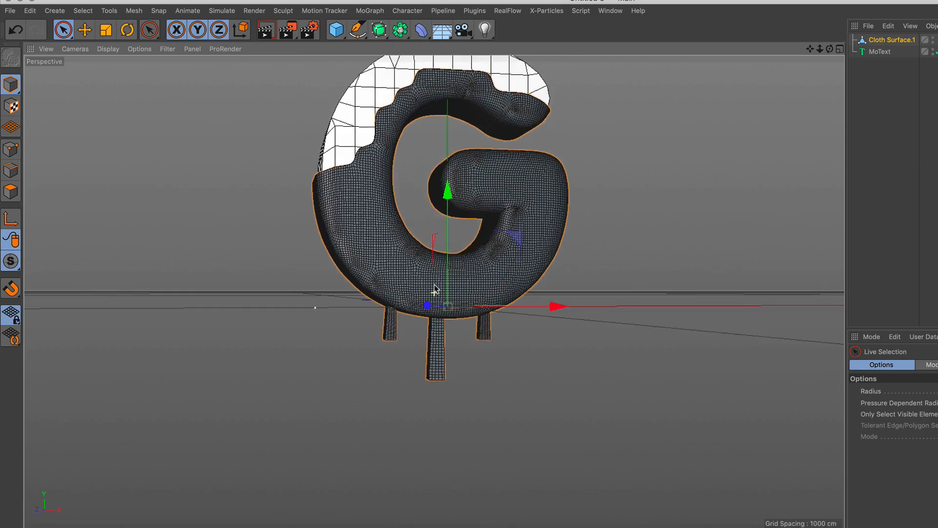
pyautogui.keyDown('alt'); pyautogui.moveTo(431, 272); pyautogui.dragTo(433, 254, button='right'); pyautogui.keyUp('alt')
pyautogui.keyDown('alt'); pyautogui.moveTo(457, 290); pyautogui.dragTo(438, 278); pyautogui.keyUp('alt')
pyautogui.keyDown('alt'); pyautogui.moveTo(435, 304); pyautogui.dragTo(447, 214, button='right'); pyautogui.keyUp('alt')
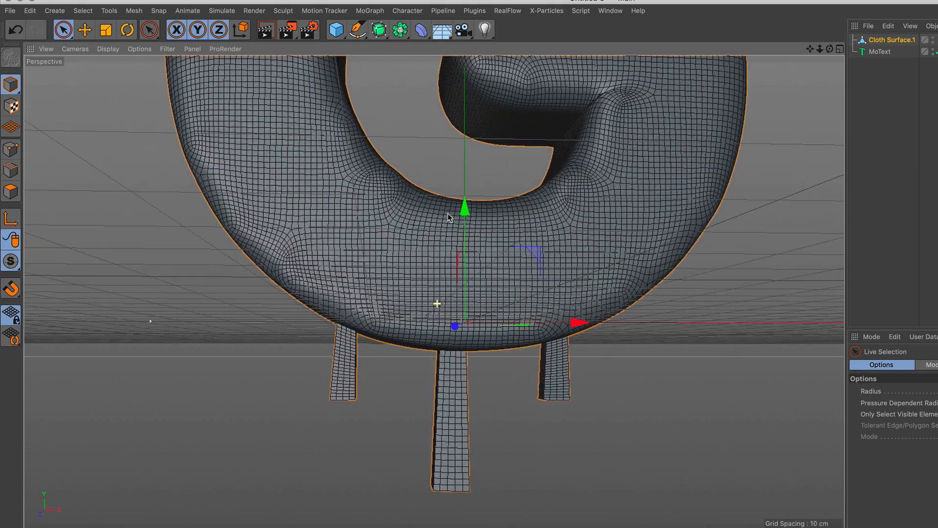
pyautogui.keyDown('alt'); pyautogui.moveTo(441, 321); pyautogui.dragTo(441, 277); pyautogui.keyUp('alt')
pyautogui.keyDown('alt'); pyautogui.moveTo(448, 369); pyautogui.dragTo(447, 286, button='middle'); pyautogui.keyUp('alt')
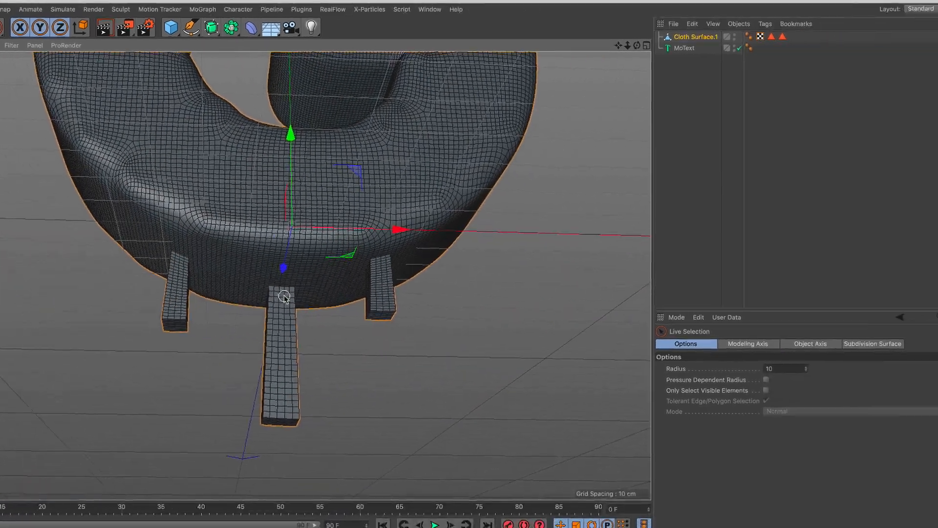
# Step: Switch the interface to the Sculpt layout and widen the viewport by narrowing the side panels
pyautogui.keyDown('alt'); pyautogui.moveTo(457, 314); pyautogui.dragTo(455, 297, button='right'); pyautogui.keyUp('alt')
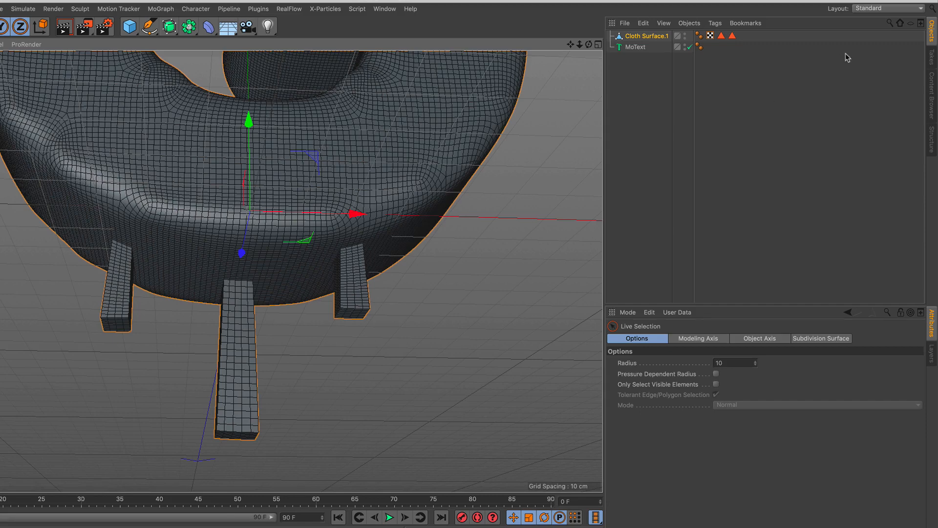
pyautogui.click(879, 10)
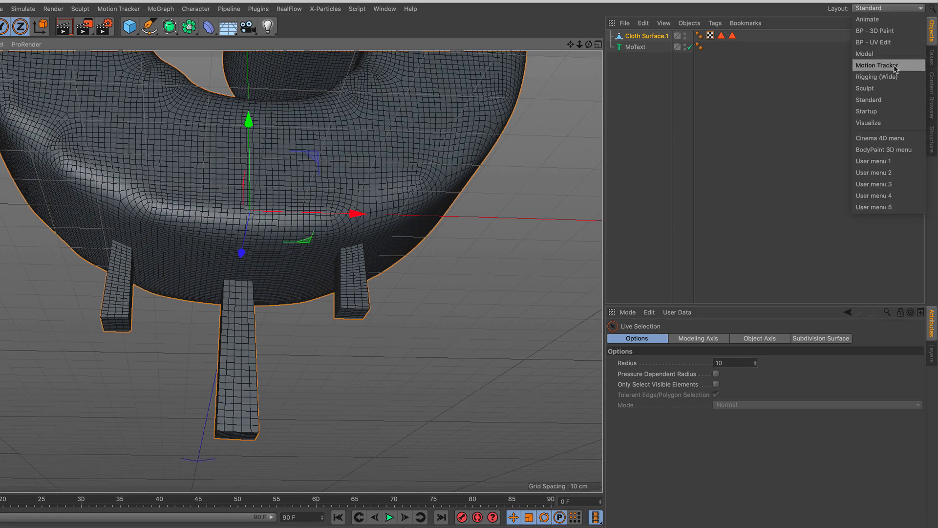
pyautogui.click(899, 93)
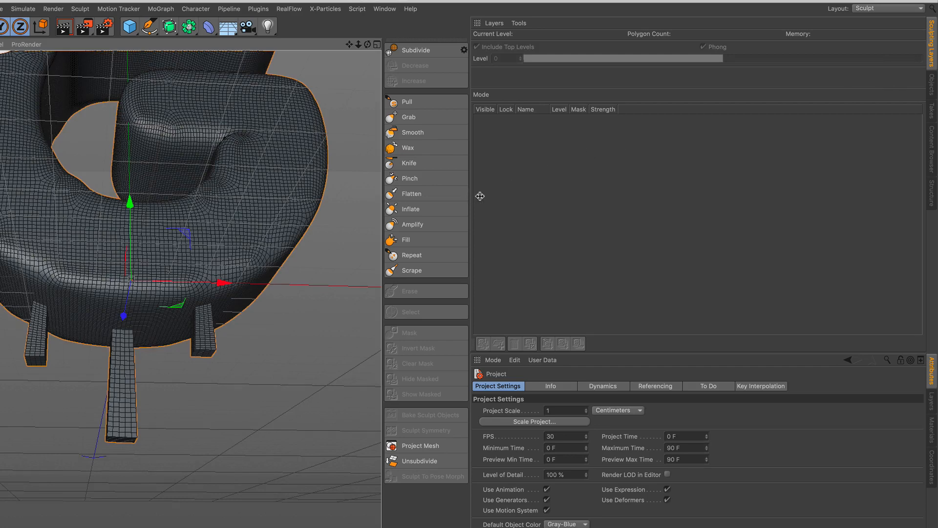
pyautogui.moveTo(480, 196); pyautogui.dragTo(624, 202)
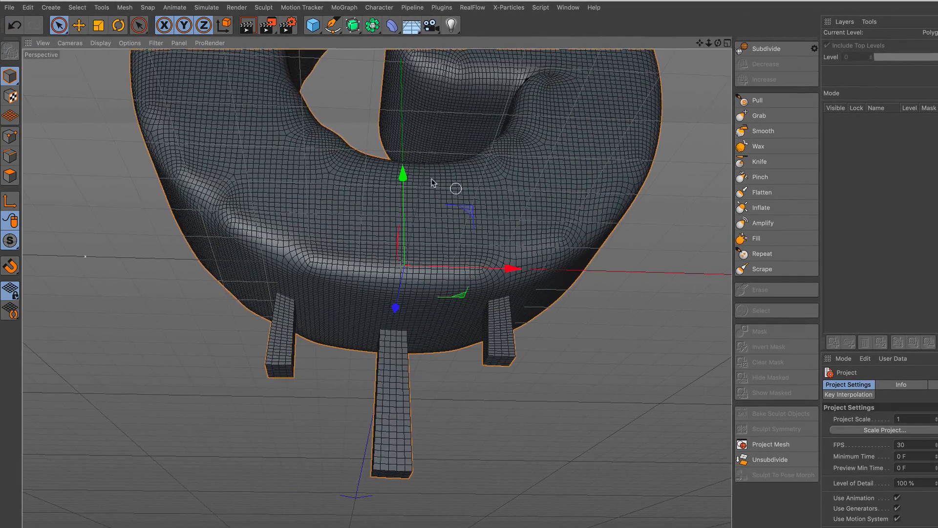
pyautogui.scroll(-3, 380, 220)
pyautogui.scroll(3, 372, 220)
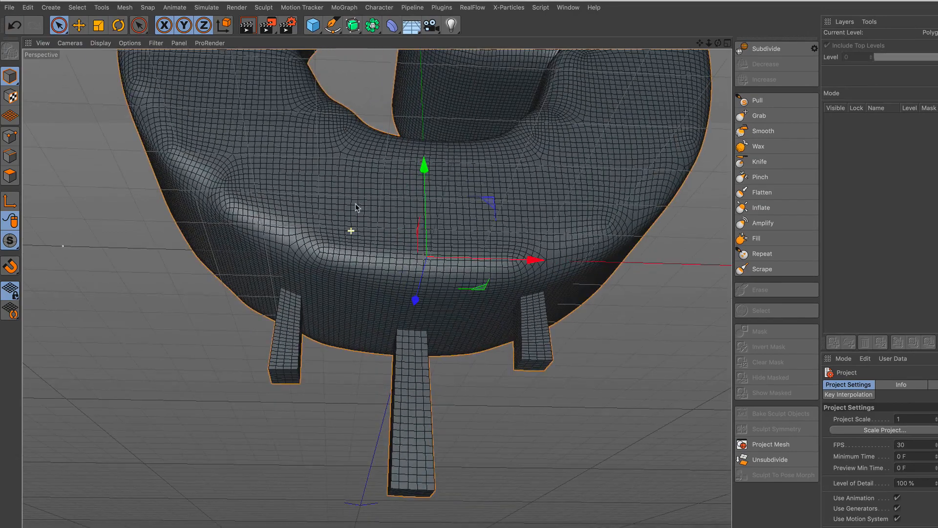
# Step: Activate the Smooth sculpting brush and set its size to 10 and its pressure to 30 %
pyautogui.keyDown('alt'); pyautogui.moveTo(354, 230); pyautogui.dragTo(371, 145, button='middle'); pyautogui.keyUp('alt')
pyautogui.scroll(5, 397, 283)
pyautogui.keyDown('alt'); pyautogui.moveTo(401, 241); pyautogui.dragTo(450, 275); pyautogui.keyUp('alt')
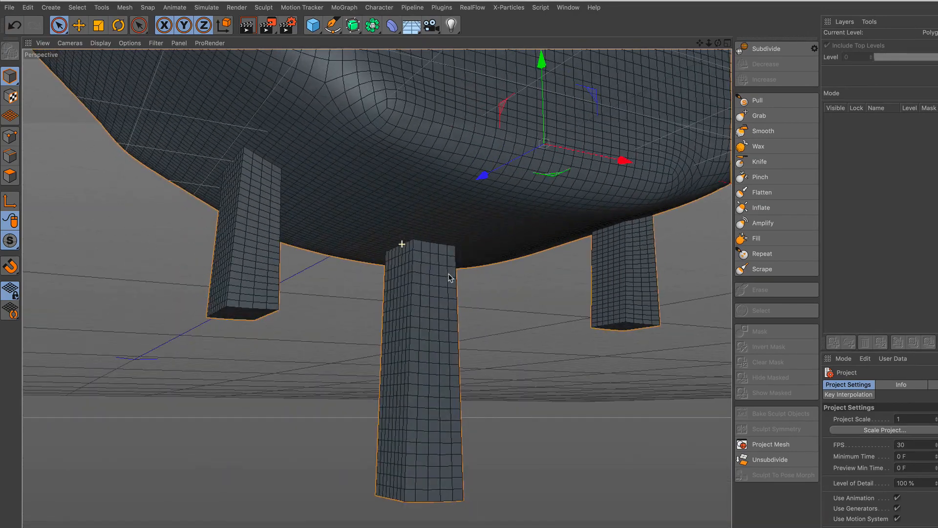
pyautogui.keyDown('alt'); pyautogui.moveTo(436, 278); pyautogui.dragTo(442, 247, button='right'); pyautogui.keyUp('alt')
pyautogui.keyDown('alt'); pyautogui.moveTo(441, 247); pyautogui.dragTo(441, 195, button='middle'); pyautogui.keyUp('alt')
pyautogui.keyDown('alt'); pyautogui.moveTo(431, 216); pyautogui.dragTo(430, 236, button='right'); pyautogui.keyUp('alt')
pyautogui.keyDown('alt'); pyautogui.moveTo(431, 240); pyautogui.dragTo(429, 239); pyautogui.keyUp('alt')
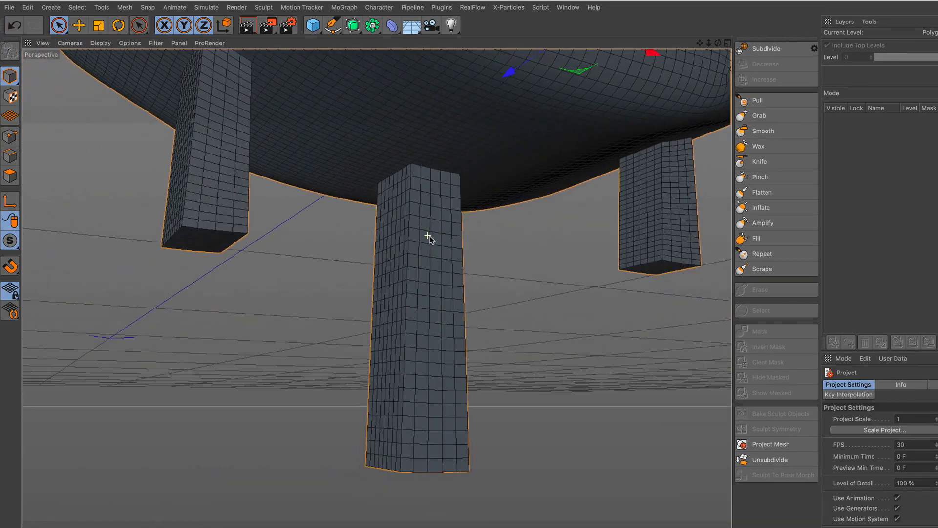
pyautogui.click(791, 132)
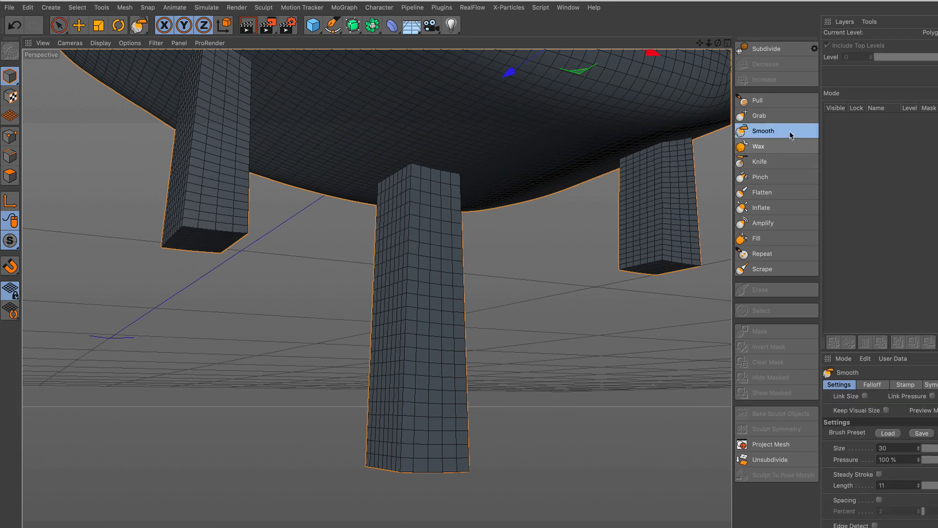
pyautogui.click(897, 446)
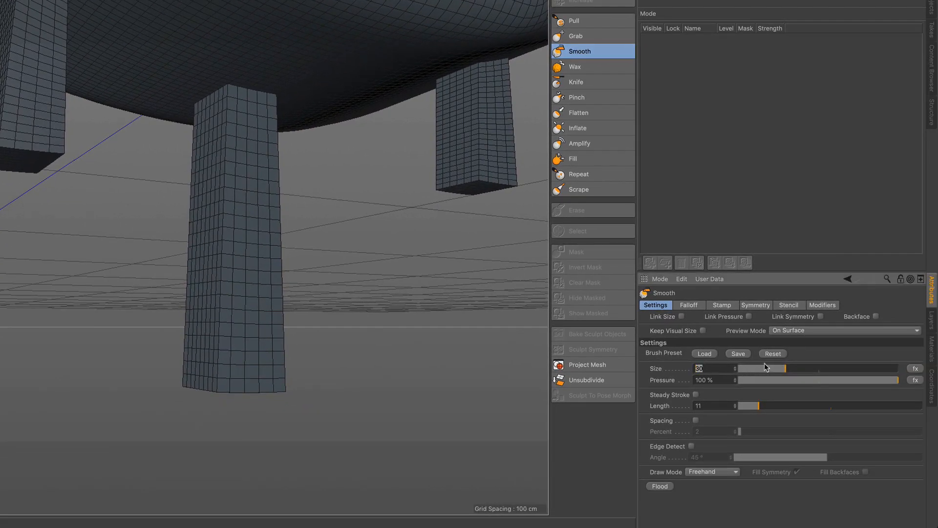
pyautogui.write('1')
pyautogui.press('Return')
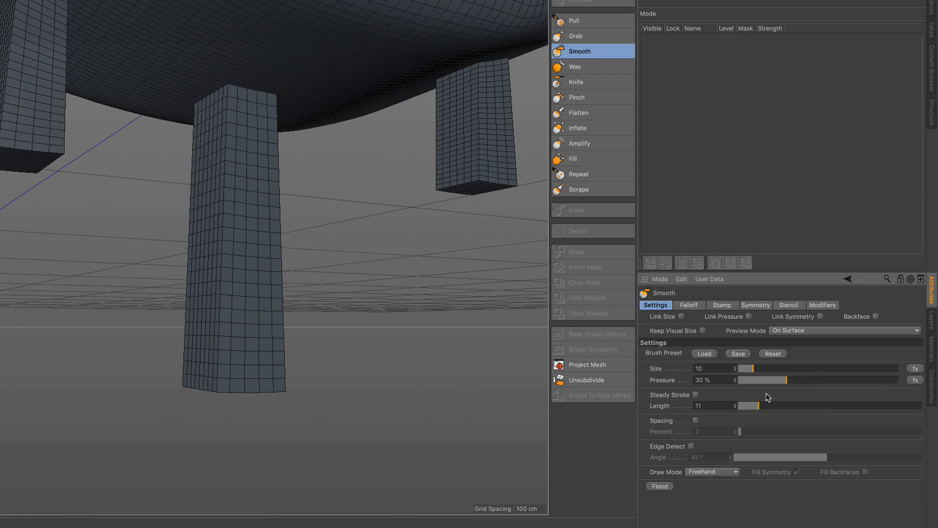
# Step: Smooth the central leg's front corner edge along its length and blend its upper end into the G shell
pyautogui.scroll(3, 277, 142)
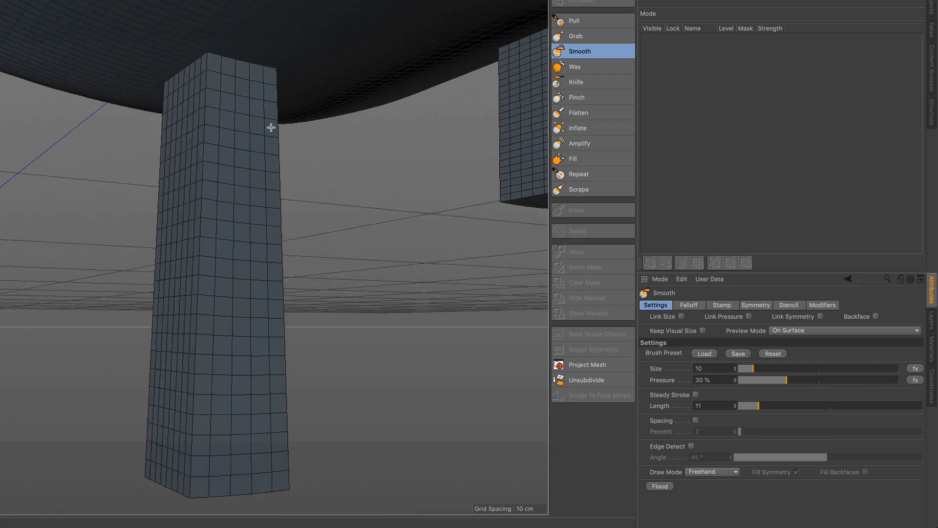
pyautogui.moveTo(196, 66)
pyautogui.mouseDown()
pyautogui.moveTo(206, 67)
pyautogui.moveTo(208, 112)
pyautogui.moveTo(209, 78)
pyautogui.moveTo(174, 73)
pyautogui.mouseUp()
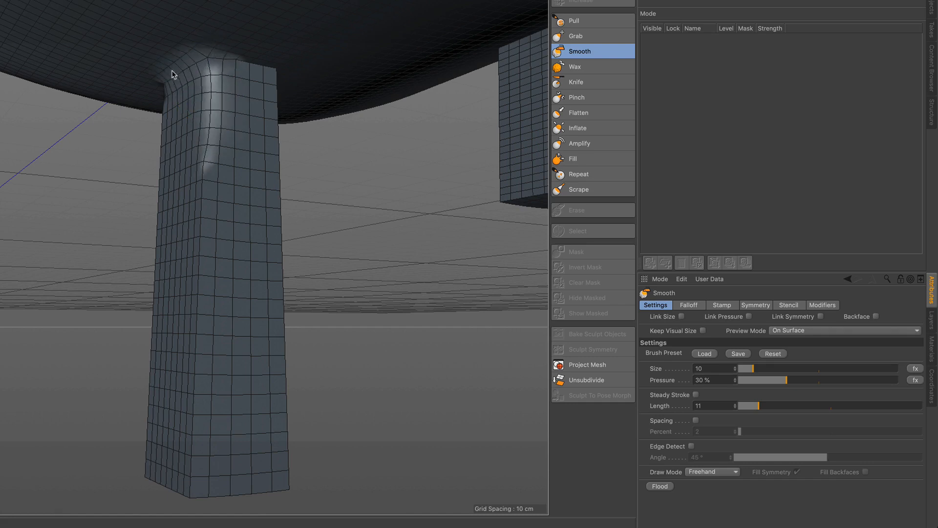
pyautogui.moveTo(249, 60)
pyautogui.mouseDown()
pyautogui.moveTo(237, 162)
pyautogui.moveTo(184, 303)
pyautogui.moveTo(201, 112)
pyautogui.moveTo(208, 349)
pyautogui.moveTo(195, 479)
pyautogui.moveTo(218, 256)
pyautogui.moveTo(218, 88)
pyautogui.moveTo(220, 444)
pyautogui.moveTo(193, 435)
pyautogui.moveTo(212, 149)
pyautogui.mouseUp()
pyautogui.keyDown('alt'); pyautogui.moveTo(194, 210); pyautogui.dragTo(183, 254, button='right'); pyautogui.keyUp('alt')
pyautogui.keyDown('alt'); pyautogui.moveTo(193, 242); pyautogui.dragTo(382, 238); pyautogui.keyUp('alt')
pyautogui.moveTo(191, 206)
pyautogui.mouseDown()
pyautogui.moveTo(163, 146)
pyautogui.moveTo(168, 371)
pyautogui.moveTo(179, 307)
pyautogui.moveTo(171, 146)
pyautogui.mouseUp()
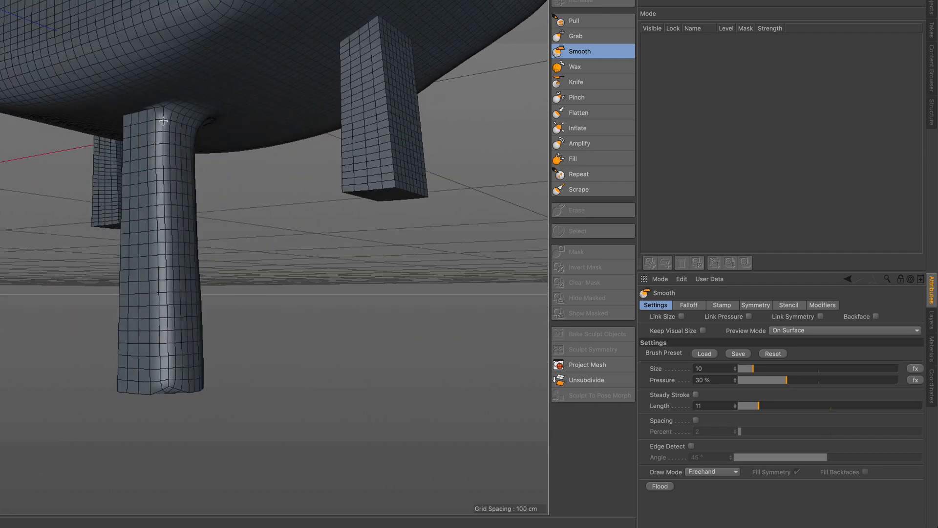
# Step: Smooth the central leg's remaining corner edges from the shell joint down to its lower end
pyautogui.scroll(4, 287, 180)
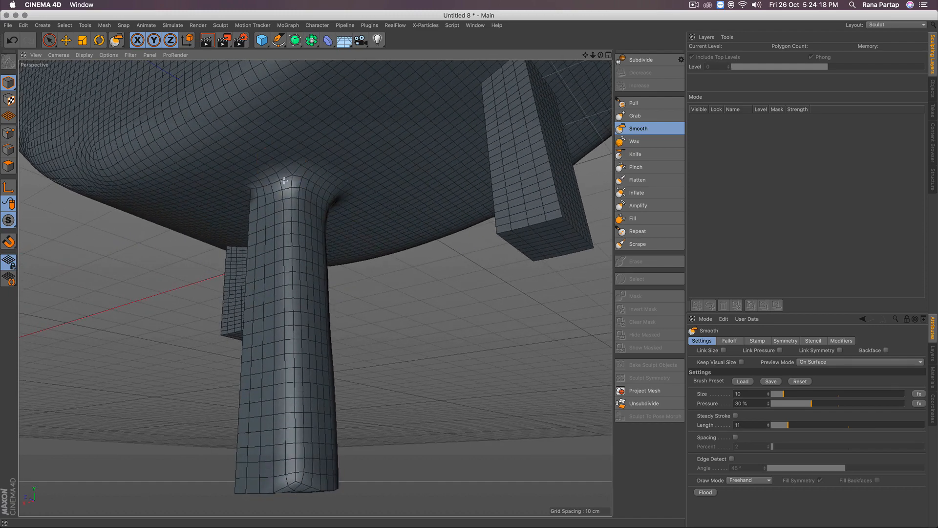
pyautogui.moveTo(283, 180); pyautogui.dragTo(284, 486)
pyautogui.keyDown('alt'); pyautogui.moveTo(248, 338); pyautogui.dragTo(460, 332); pyautogui.keyUp('alt')
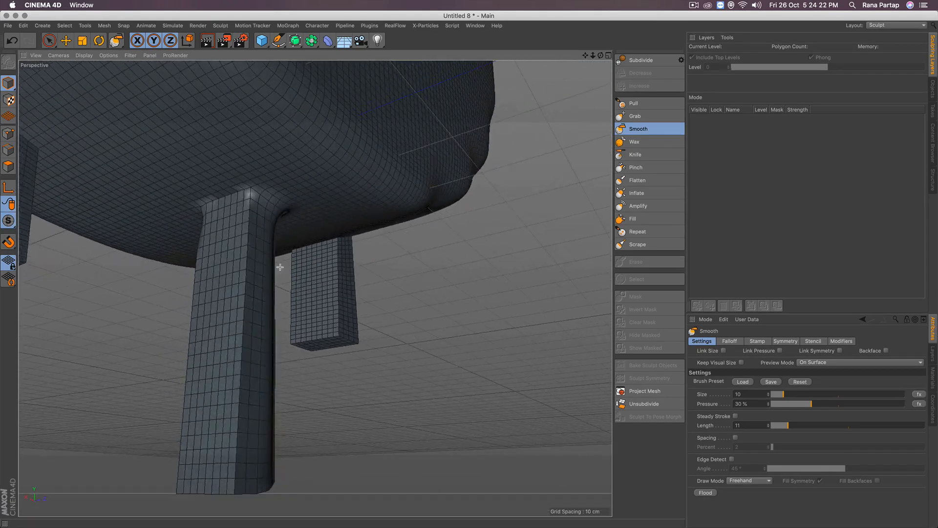
pyautogui.moveTo(244, 193)
pyautogui.mouseDown()
pyautogui.moveTo(229, 210)
pyautogui.moveTo(246, 230)
pyautogui.moveTo(236, 453)
pyautogui.moveTo(248, 224)
pyautogui.moveTo(243, 480)
pyautogui.moveTo(242, 234)
pyautogui.mouseUp()
pyautogui.keyDown('alt'); pyautogui.moveTo(175, 295); pyautogui.dragTo(315, 293); pyautogui.keyUp('alt')
pyautogui.moveTo(224, 186)
pyautogui.mouseDown()
pyautogui.moveTo(212, 200)
pyautogui.moveTo(202, 329)
pyautogui.moveTo(211, 490)
pyautogui.moveTo(229, 306)
pyautogui.mouseUp()
pyautogui.keyDown('alt'); pyautogui.moveTo(230, 299); pyautogui.dragTo(222, 346, button='right'); pyautogui.keyUp('alt')
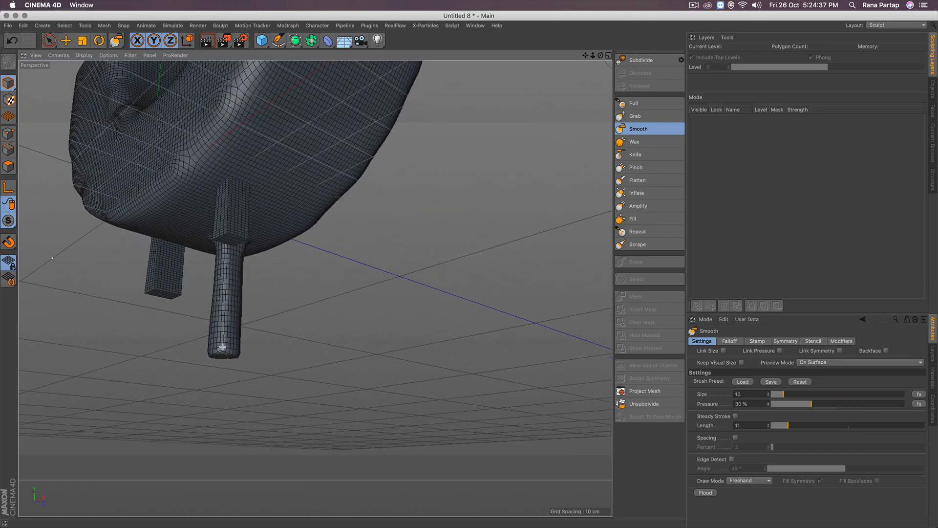
# Step: Smooth the sides of the central leg's shaft to slim its upper and middle sections
pyautogui.keyDown('alt'); pyautogui.moveTo(247, 285); pyautogui.dragTo(324, 277); pyautogui.keyUp('alt')
pyautogui.scroll(4, 206, 292)
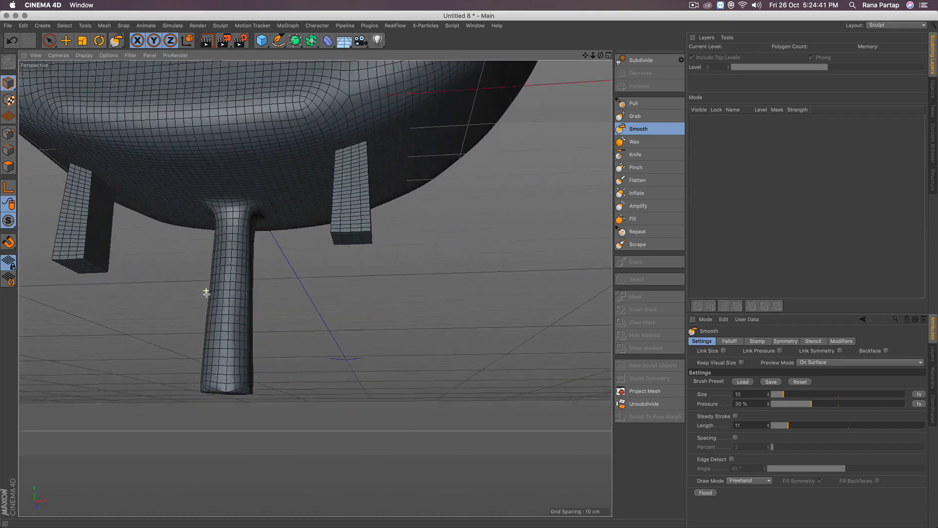
pyautogui.moveTo(206, 292)
pyautogui.keyDown('alt'); pyautogui.mouseDown()
pyautogui.moveTo(237, 265)
pyautogui.moveTo(230, 236)
pyautogui.moveTo(235, 247)
pyautogui.mouseUp(); pyautogui.keyUp('alt')
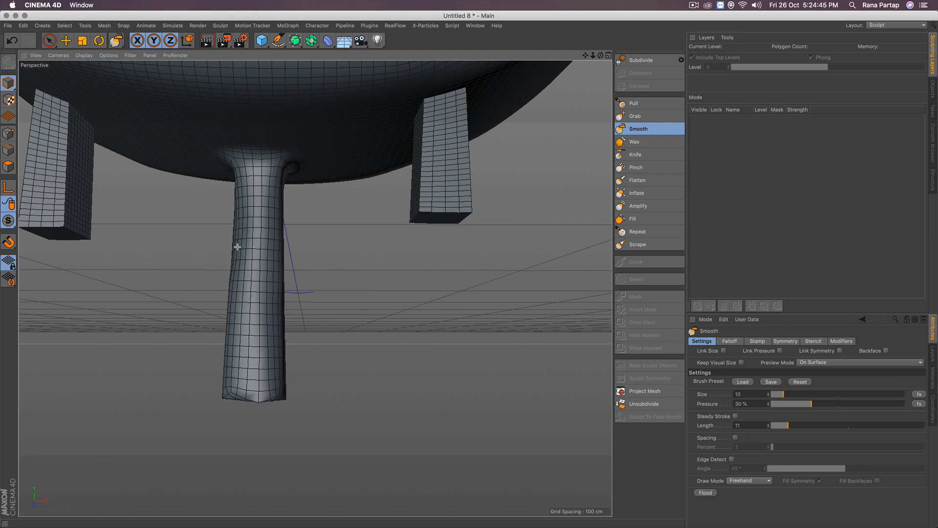
pyautogui.keyDown('alt'); pyautogui.moveTo(226, 310); pyautogui.dragTo(251, 247); pyautogui.keyUp('alt')
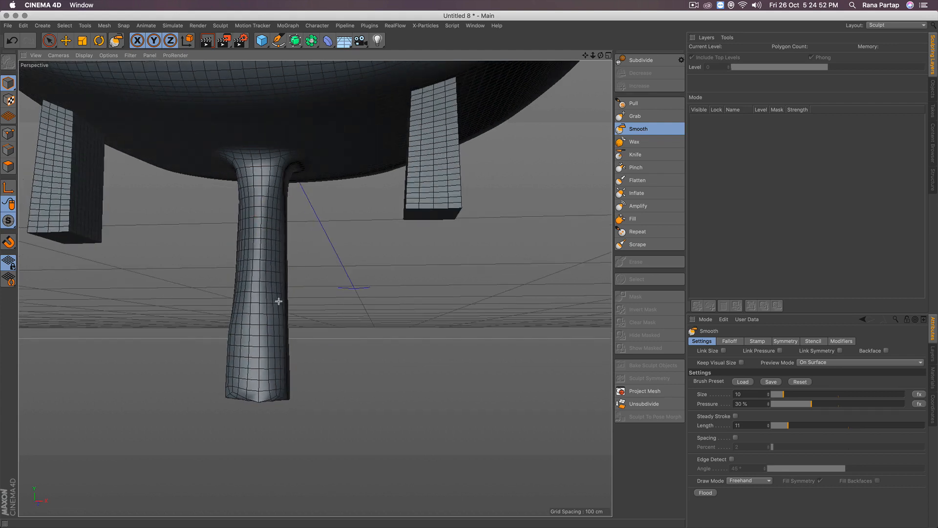
pyautogui.keyDown('alt'); pyautogui.moveTo(286, 307); pyautogui.dragTo(315, 289); pyautogui.keyUp('alt')
pyautogui.moveTo(347, 206)
pyautogui.mouseDown()
pyautogui.moveTo(342, 293)
pyautogui.moveTo(356, 193)
pyautogui.mouseUp()
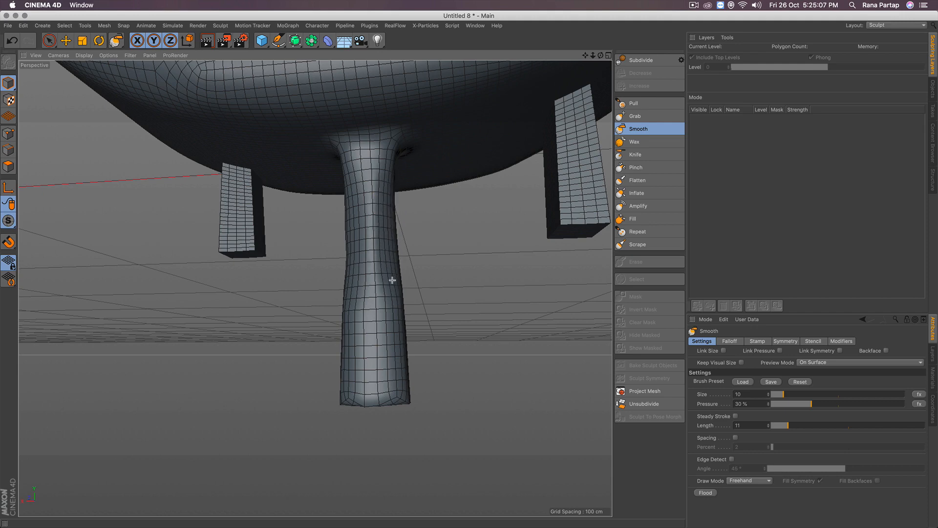
# Step: Smooth the flat bottom face and rim of the central leg into a rounded tip
pyautogui.keyDown('alt'); pyautogui.moveTo(376, 320); pyautogui.dragTo(381, 243); pyautogui.keyUp('alt')
pyautogui.keyDown('alt'); pyautogui.moveTo(381, 243); pyautogui.dragTo(381, 272, button='right'); pyautogui.keyUp('alt')
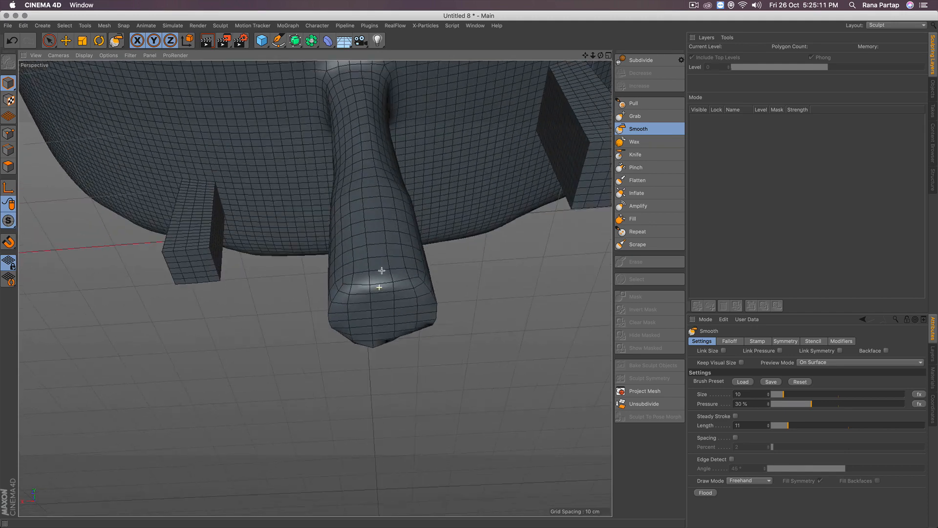
pyautogui.moveTo(400, 278)
pyautogui.mouseDown()
pyautogui.moveTo(373, 283)
pyautogui.moveTo(402, 343)
pyautogui.moveTo(336, 310)
pyautogui.moveTo(411, 322)
pyautogui.moveTo(359, 320)
pyautogui.mouseUp()
pyautogui.keyDown('alt'); pyautogui.moveTo(380, 216); pyautogui.dragTo(372, 285); pyautogui.keyUp('alt')
pyautogui.keyDown('alt'); pyautogui.moveTo(373, 286); pyautogui.dragTo(328, 254, button='right'); pyautogui.keyUp('alt')
pyautogui.keyDown('alt'); pyautogui.moveTo(328, 222); pyautogui.dragTo(315, 317, button='middle'); pyautogui.keyUp('alt')
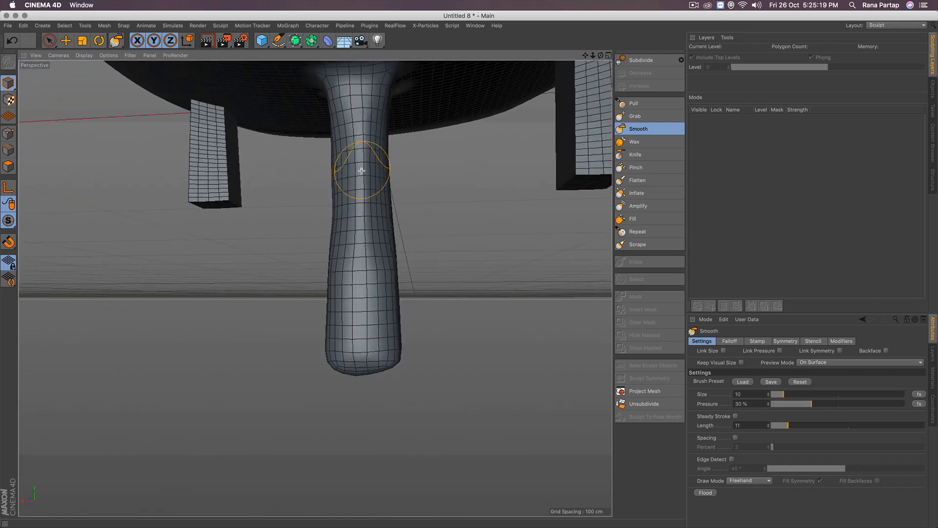
# Step: Bulge one side of the central leg's lower end outward with the Pull brush at size 20 and 20 % pressure
pyautogui.scroll(-1, 362, 181)
pyautogui.click(642, 107)
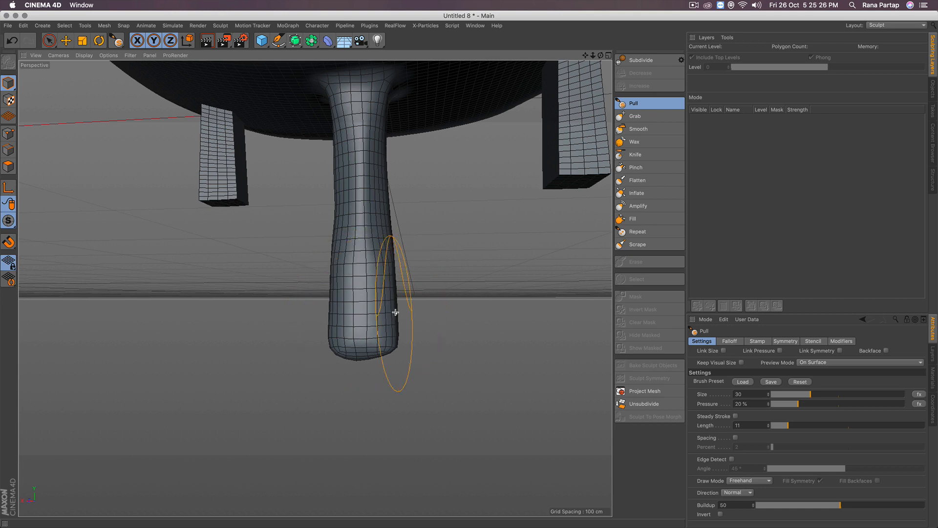
pyautogui.keyDown('alt'); pyautogui.moveTo(333, 300); pyautogui.dragTo(352, 282, button='right'); pyautogui.keyUp('alt')
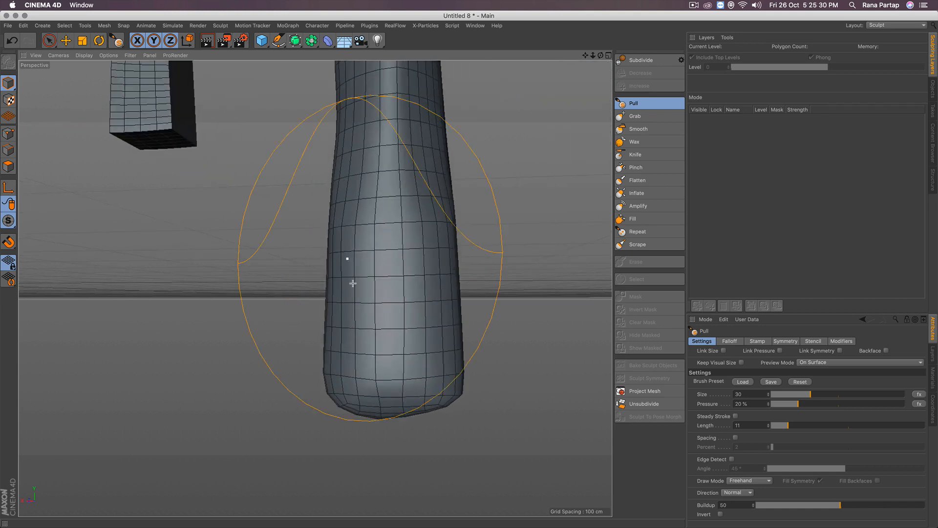
pyautogui.keyDown('alt'); pyautogui.moveTo(351, 283); pyautogui.dragTo(370, 295); pyautogui.keyUp('alt')
pyautogui.click(750, 395)
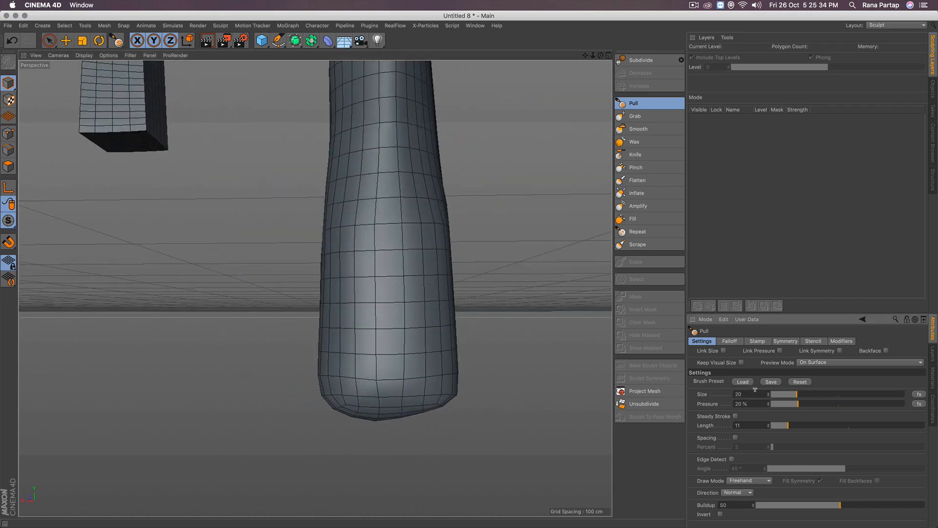
pyautogui.moveTo(342, 256)
pyautogui.mouseDown()
pyautogui.moveTo(337, 317)
pyautogui.moveTo(314, 335)
pyautogui.mouseUp()
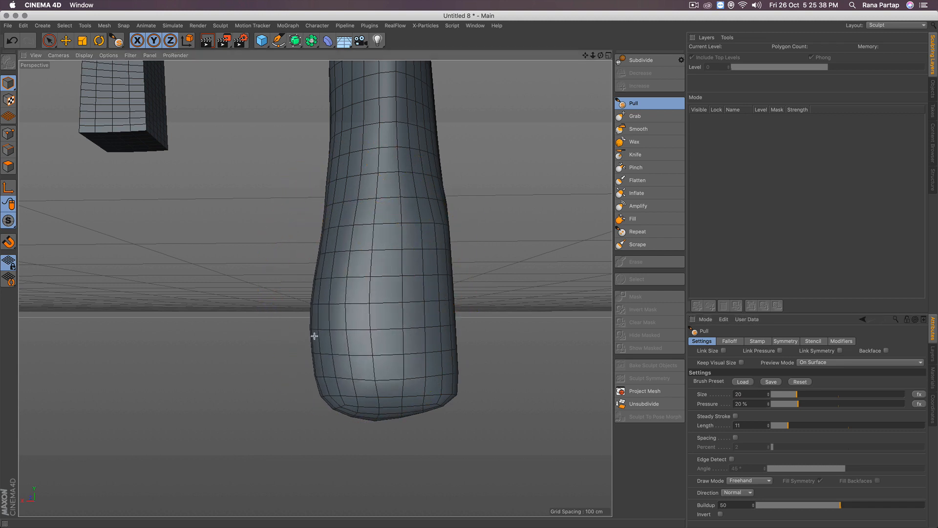
# Step: Pull out the other sides of the central leg's lower end to form an even drip bulb
pyautogui.keyDown('alt'); pyautogui.moveTo(379, 270); pyautogui.dragTo(379, 280, button='right'); pyautogui.keyUp('alt')
pyautogui.keyDown('alt'); pyautogui.moveTo(378, 279); pyautogui.dragTo(359, 288); pyautogui.keyUp('alt')
pyautogui.moveTo(441, 295)
pyautogui.mouseDown()
pyautogui.moveTo(446, 326)
pyautogui.moveTo(460, 335)
pyautogui.moveTo(443, 220)
pyautogui.mouseUp()
pyautogui.moveTo(448, 275); pyautogui.dragTo(453, 356)
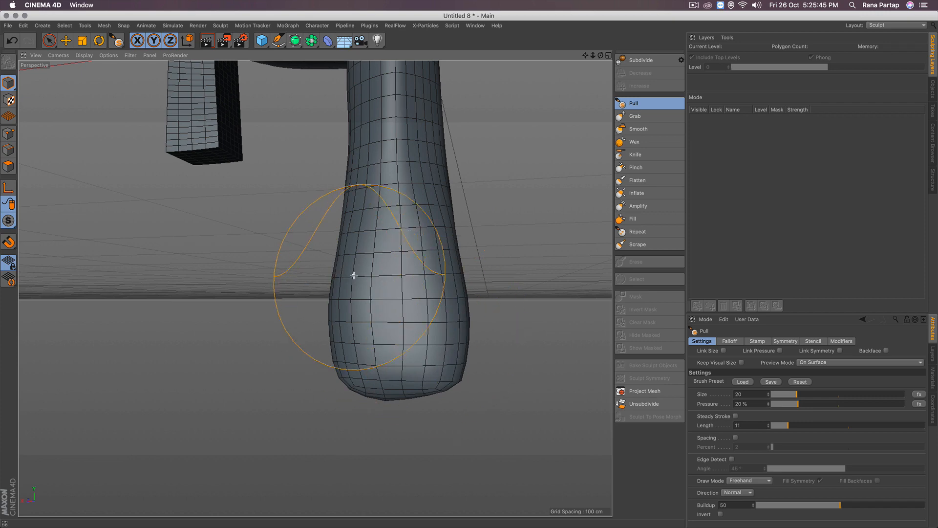
pyautogui.keyDown('alt'); pyautogui.moveTo(355, 276); pyautogui.dragTo(304, 281); pyautogui.keyUp('alt')
pyautogui.keyDown('alt'); pyautogui.moveTo(314, 289); pyautogui.dragTo(356, 302, button='right'); pyautogui.keyUp('alt')
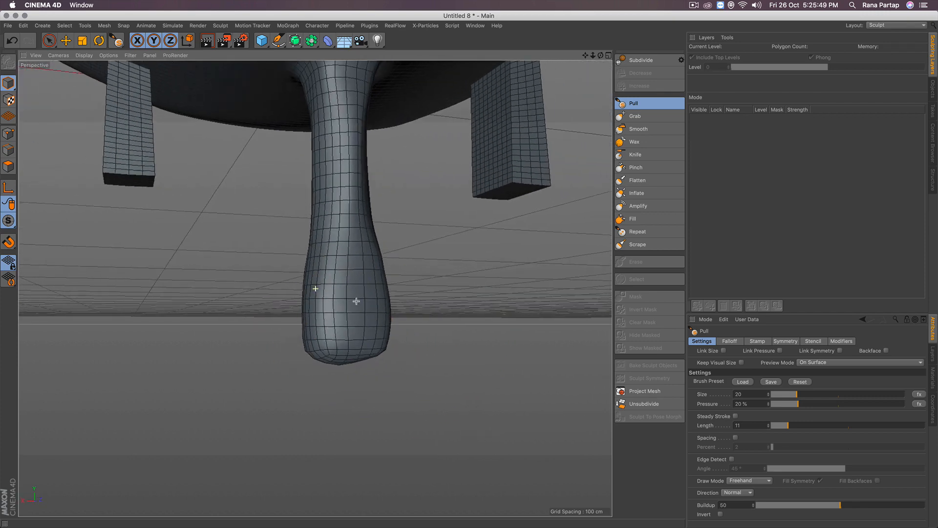
pyautogui.keyDown('alt'); pyautogui.moveTo(356, 301); pyautogui.dragTo(350, 259); pyautogui.keyUp('alt')
pyautogui.keyDown('alt'); pyautogui.moveTo(349, 259); pyautogui.dragTo(350, 254, button='right'); pyautogui.keyUp('alt')
pyautogui.keyDown('alt'); pyautogui.moveTo(349, 255); pyautogui.dragTo(330, 209); pyautogui.keyUp('alt')
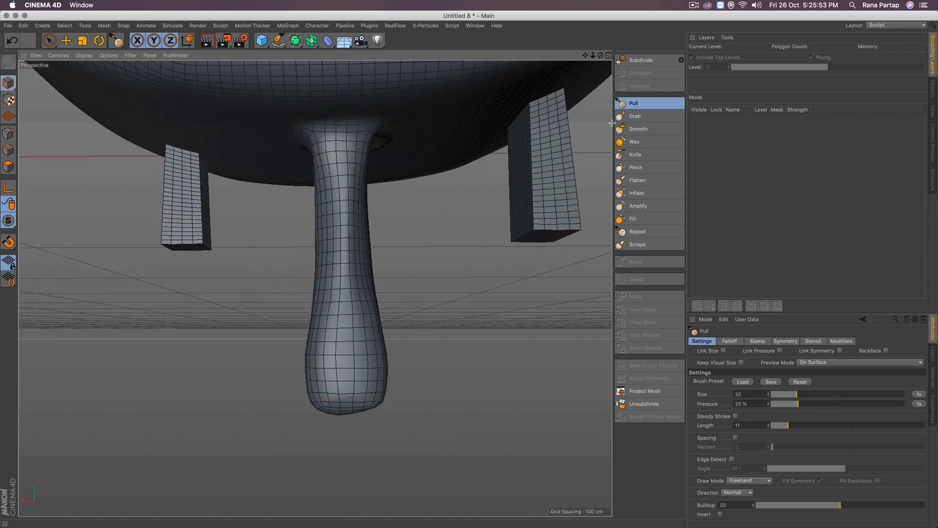
# Step: Refine the central drip with the Smooth brush, thinning its neck and blending the upper joint into the shell
pyautogui.click(625, 130)
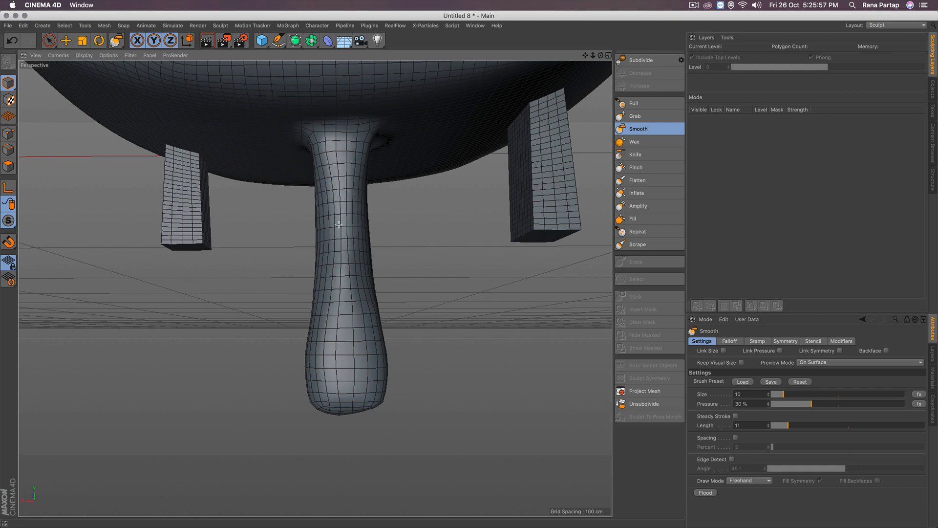
pyautogui.keyDown('alt'); pyautogui.moveTo(318, 211); pyautogui.dragTo(313, 249); pyautogui.keyUp('alt')
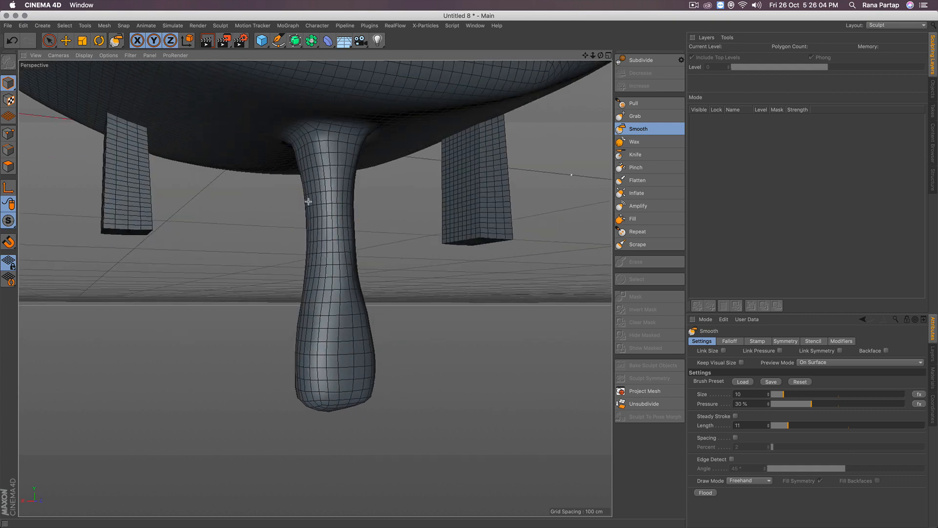
pyautogui.keyDown('alt'); pyautogui.moveTo(322, 147); pyautogui.dragTo(242, 183); pyautogui.keyUp('alt')
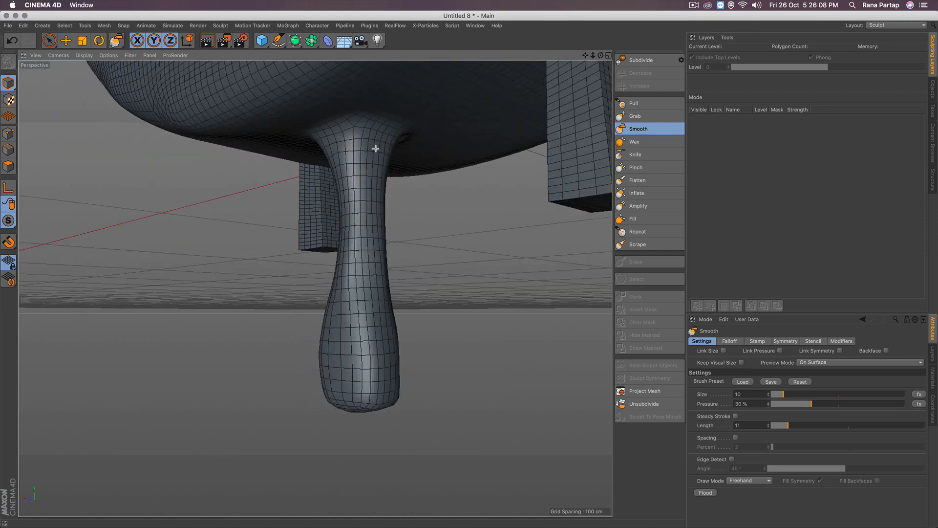
pyautogui.moveTo(371, 171)
pyautogui.keyDown('alt'); pyautogui.mouseDown()
pyautogui.moveTo(212, 166)
pyautogui.moveTo(371, 255)
pyautogui.moveTo(547, 245)
pyautogui.mouseUp(); pyautogui.keyUp('alt')
pyautogui.keyDown('alt'); pyautogui.moveTo(388, 210); pyautogui.dragTo(327, 230, button='right'); pyautogui.keyUp('alt')
pyautogui.keyDown('alt'); pyautogui.moveTo(312, 266); pyautogui.dragTo(311, 196); pyautogui.keyUp('alt')
pyautogui.keyDown('alt'); pyautogui.moveTo(310, 374); pyautogui.dragTo(308, 430); pyautogui.keyUp('alt')
pyautogui.keyDown('alt'); pyautogui.moveTo(314, 264); pyautogui.dragTo(308, 287, button='right'); pyautogui.keyUp('alt')
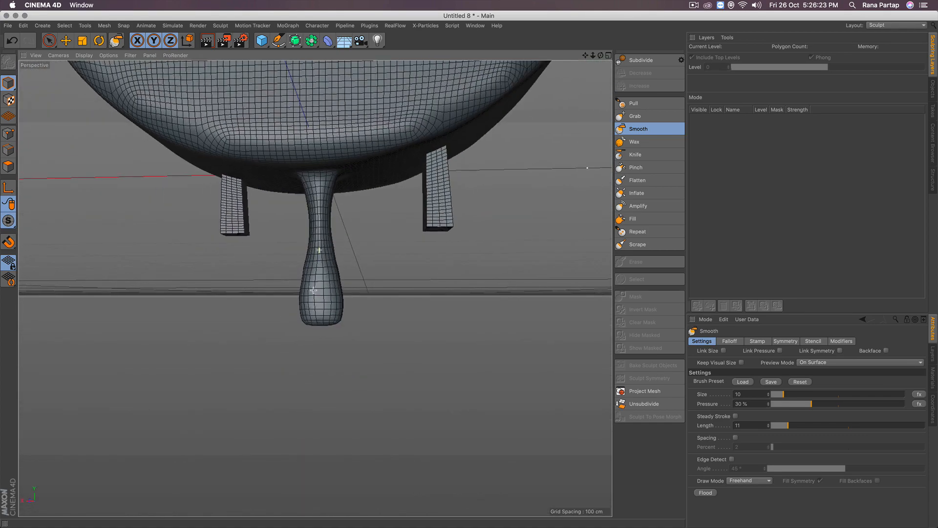
# Step: Smooth one of the short side legs into a rounded drip blended into the shell's underside
pyautogui.keyDown('alt'); pyautogui.moveTo(326, 222); pyautogui.dragTo(354, 279, button='middle'); pyautogui.keyUp('alt')
pyautogui.keyDown('alt'); pyautogui.moveTo(277, 262); pyautogui.dragTo(342, 254, button='right'); pyautogui.keyUp('alt')
pyautogui.moveTo(205, 252)
pyautogui.keyDown('alt'); pyautogui.mouseDown()
pyautogui.moveTo(265, 251)
pyautogui.moveTo(247, 252)
pyautogui.moveTo(264, 184)
pyautogui.moveTo(313, 258)
pyautogui.moveTo(314, 369)
pyautogui.moveTo(258, 210)
pyautogui.moveTo(216, 337)
pyautogui.moveTo(228, 195)
pyautogui.moveTo(239, 341)
pyautogui.moveTo(263, 206)
pyautogui.moveTo(305, 242)
pyautogui.moveTo(306, 342)
pyautogui.moveTo(300, 329)
pyautogui.moveTo(266, 368)
pyautogui.moveTo(249, 368)
pyautogui.moveTo(339, 314)
pyautogui.moveTo(381, 314)
pyautogui.mouseUp(); pyautogui.keyUp('alt')
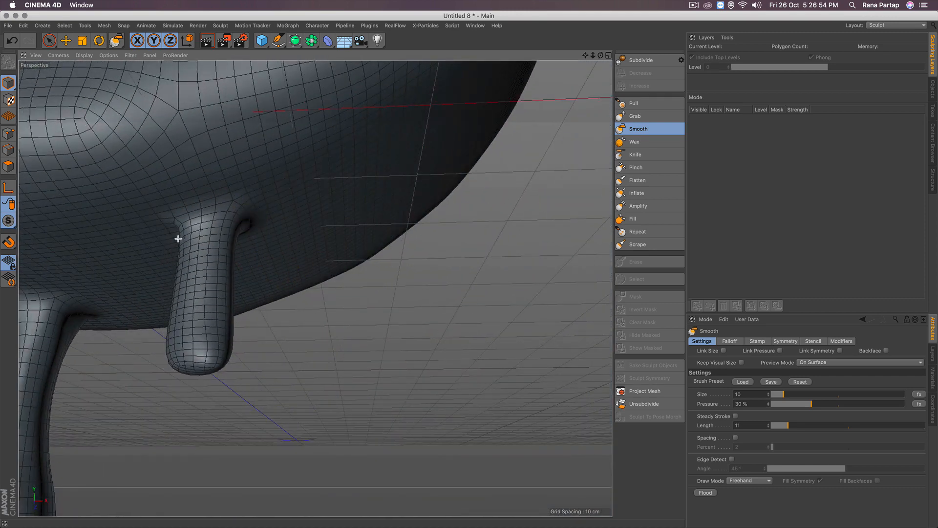
pyautogui.keyDown('alt'); pyautogui.moveTo(253, 291); pyautogui.dragTo(72, 289); pyautogui.keyUp('alt')
pyautogui.keyDown('alt'); pyautogui.moveTo(190, 249); pyautogui.dragTo(192, 301, button='right'); pyautogui.keyUp('alt')
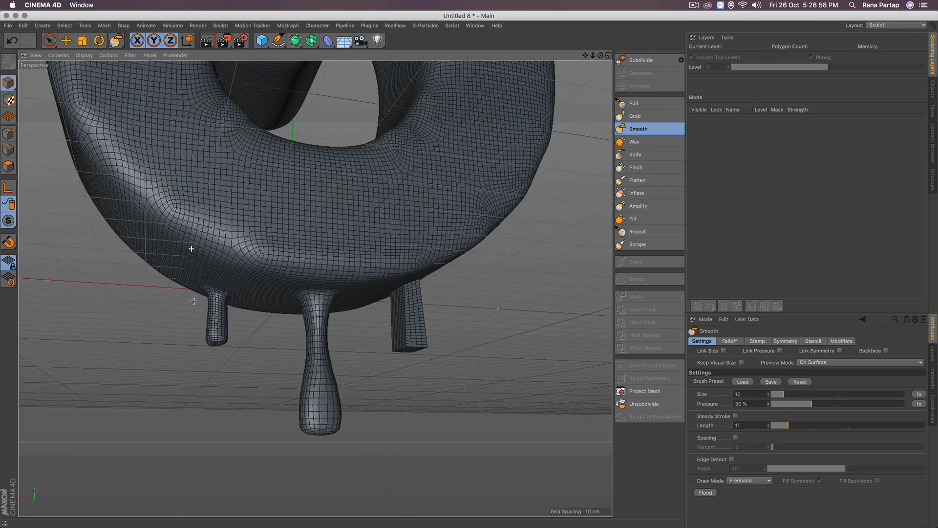
# Step: Refine the first short side drip with the Smooth brush, thinning its neck above a round bulb
pyautogui.keyDown('alt'); pyautogui.moveTo(258, 280); pyautogui.dragTo(251, 299); pyautogui.keyUp('alt')
pyautogui.keyDown('alt'); pyautogui.moveTo(210, 301); pyautogui.dragTo(251, 289, button='right'); pyautogui.keyUp('alt')
pyautogui.moveTo(251, 288)
pyautogui.keyDown('alt'); pyautogui.mouseDown()
pyautogui.moveTo(221, 266)
pyautogui.moveTo(250, 245)
pyautogui.moveTo(203, 260)
pyautogui.moveTo(183, 251)
pyautogui.mouseUp(); pyautogui.keyUp('alt')
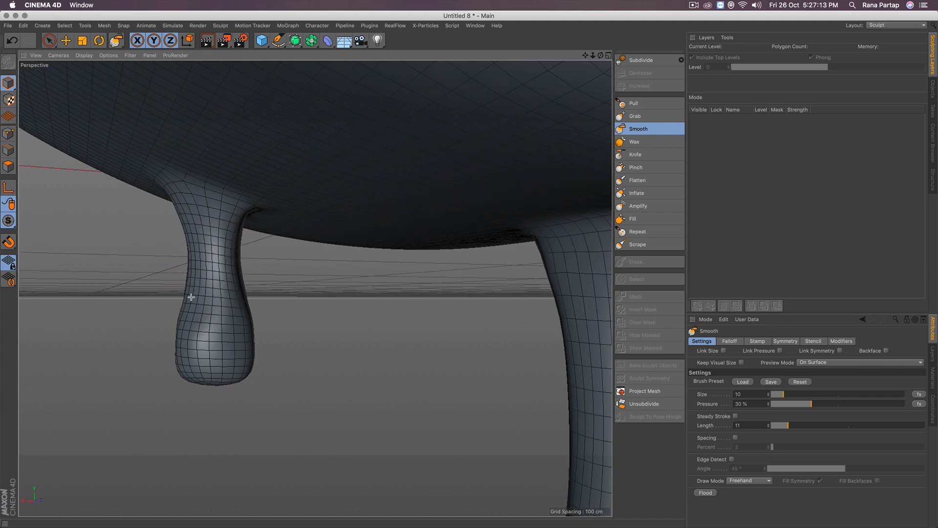
pyautogui.moveTo(191, 262)
pyautogui.keyDown('alt'); pyautogui.mouseDown()
pyautogui.moveTo(189, 274)
pyautogui.moveTo(237, 257)
pyautogui.moveTo(226, 272)
pyautogui.moveTo(264, 284)
pyautogui.mouseUp(); pyautogui.keyUp('alt')
pyautogui.keyDown('alt'); pyautogui.moveTo(268, 275); pyautogui.dragTo(254, 317, button='right'); pyautogui.keyUp('alt')
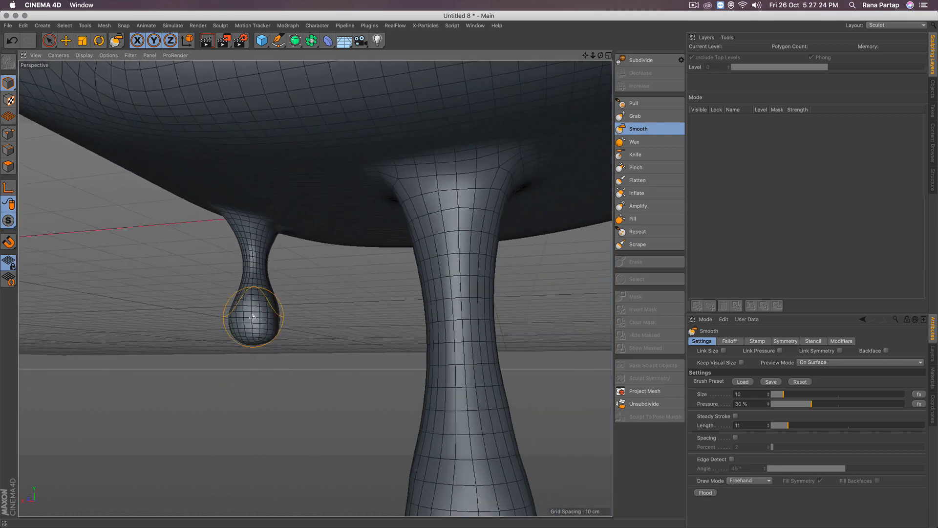
pyautogui.keyDown('alt'); pyautogui.moveTo(254, 316); pyautogui.dragTo(262, 274); pyautogui.keyUp('alt')
pyautogui.moveTo(240, 356)
pyautogui.keyDown('alt'); pyautogui.mouseDown()
pyautogui.moveTo(224, 356)
pyautogui.moveTo(236, 314)
pyautogui.moveTo(283, 379)
pyautogui.moveTo(218, 354)
pyautogui.moveTo(245, 310)
pyautogui.moveTo(234, 314)
pyautogui.moveTo(293, 315)
pyautogui.moveTo(299, 331)
pyautogui.mouseUp(); pyautogui.keyUp('alt')
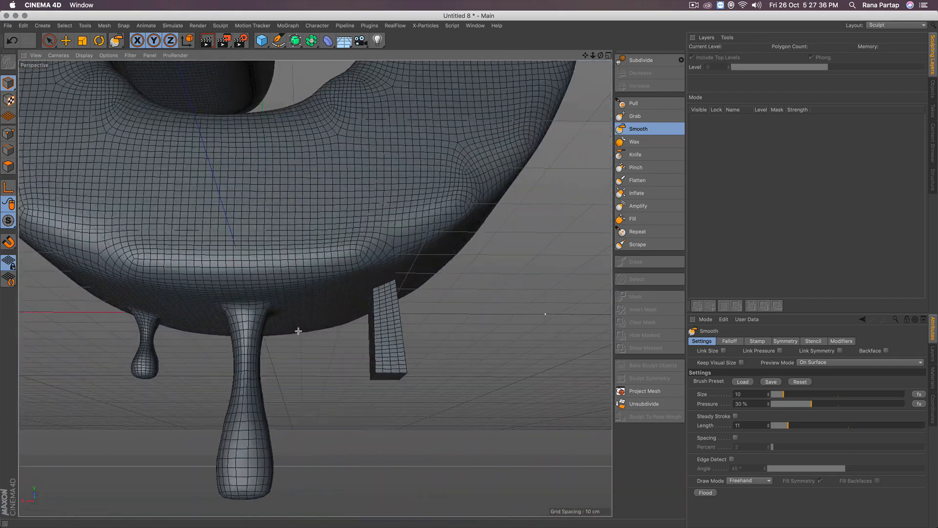
# Step: Smooth the remaining blocky side leg into a rounded column and blend its upper joint into the shell's underside
pyautogui.keyDown('alt'); pyautogui.moveTo(298, 331); pyautogui.dragTo(455, 301, button='right'); pyautogui.keyUp('alt')
pyautogui.keyDown('alt'); pyautogui.moveTo(455, 301); pyautogui.dragTo(354, 303); pyautogui.keyUp('alt')
pyautogui.keyDown('alt'); pyautogui.moveTo(353, 303); pyautogui.dragTo(371, 298, button='right'); pyautogui.keyUp('alt')
pyautogui.moveTo(369, 264)
pyautogui.mouseDown()
pyautogui.moveTo(366, 223)
pyautogui.moveTo(324, 255)
pyautogui.moveTo(360, 226)
pyautogui.moveTo(380, 467)
pyautogui.moveTo(375, 251)
pyautogui.mouseUp()
pyautogui.keyDown('alt'); pyautogui.moveTo(362, 318); pyautogui.dragTo(430, 325); pyautogui.keyUp('alt')
pyautogui.moveTo(402, 261)
pyautogui.mouseDown()
pyautogui.moveTo(428, 425)
pyautogui.moveTo(429, 251)
pyautogui.moveTo(454, 204)
pyautogui.moveTo(429, 444)
pyautogui.moveTo(456, 393)
pyautogui.mouseUp()
pyautogui.moveTo(447, 452); pyautogui.dragTo(433, 444)
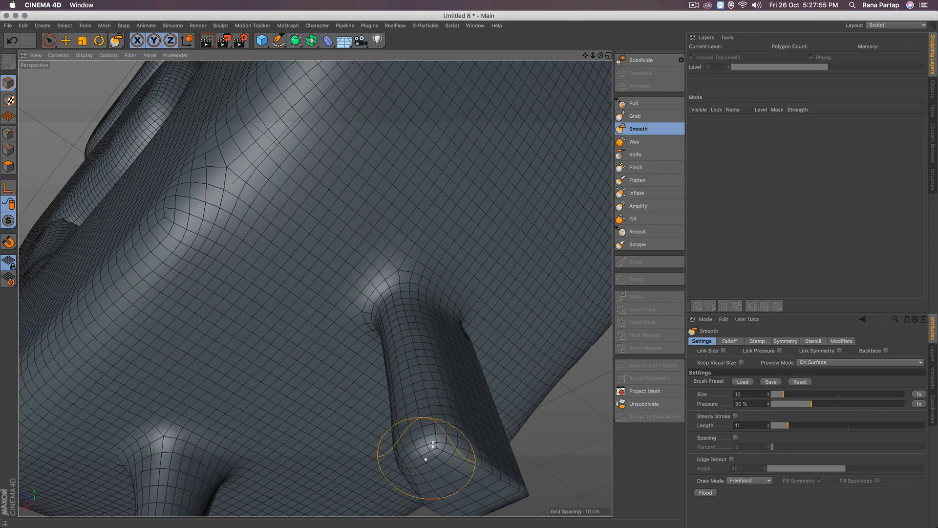
pyautogui.scroll(-5, 430, 353)
pyautogui.keyDown('alt'); pyautogui.moveTo(424, 352); pyautogui.dragTo(289, 406); pyautogui.keyUp('alt')
pyautogui.scroll(4, 444, 348)
pyautogui.moveTo(443, 438); pyautogui.dragTo(443, 326)
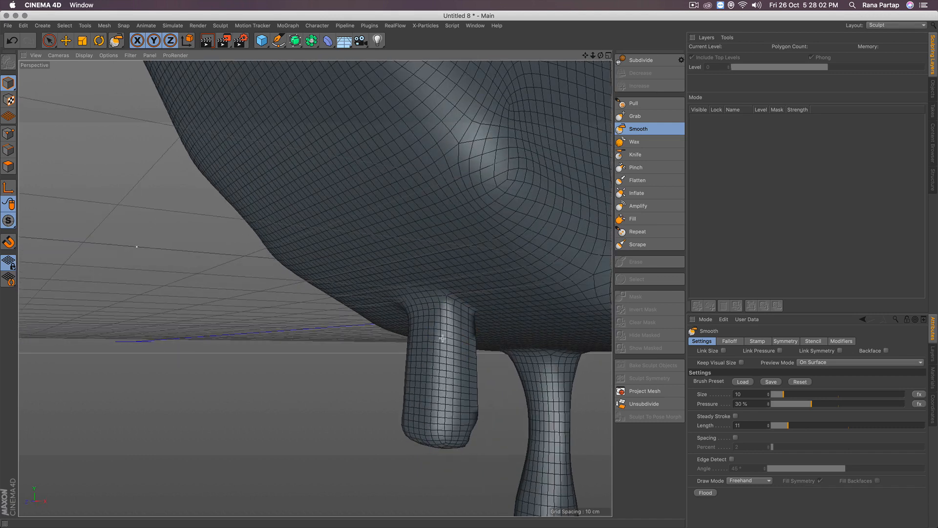
# Step: Thin the neck of the second side drip from all sides with the Smooth brush, keeping a rounded bulb at its end
pyautogui.moveTo(418, 307)
pyautogui.keyDown('alt'); pyautogui.mouseDown()
pyautogui.moveTo(386, 370)
pyautogui.moveTo(394, 335)
pyautogui.mouseUp(); pyautogui.keyUp('alt')
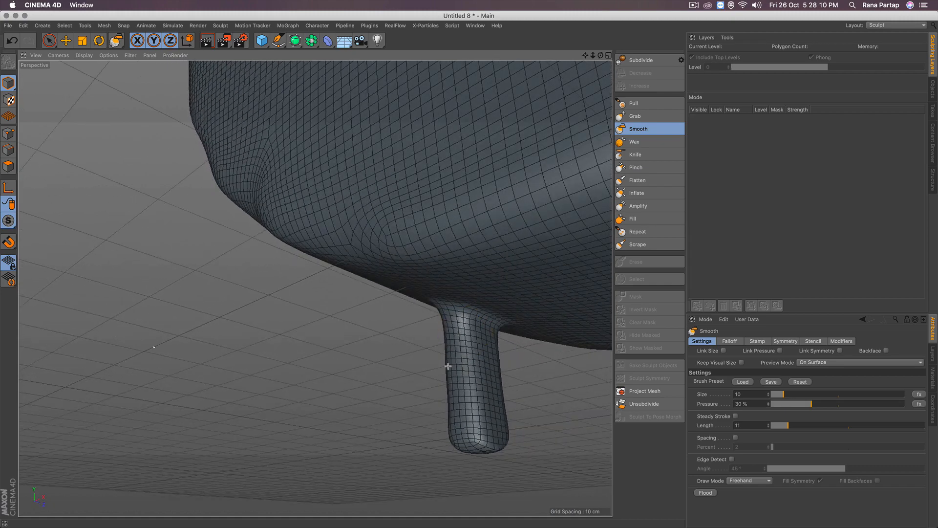
pyautogui.moveTo(449, 317)
pyautogui.keyDown('alt'); pyautogui.mouseDown()
pyautogui.moveTo(314, 287)
pyautogui.moveTo(222, 309)
pyautogui.moveTo(345, 328)
pyautogui.moveTo(424, 326)
pyautogui.moveTo(372, 265)
pyautogui.moveTo(376, 492)
pyautogui.moveTo(393, 412)
pyautogui.mouseUp(); pyautogui.keyUp('alt')
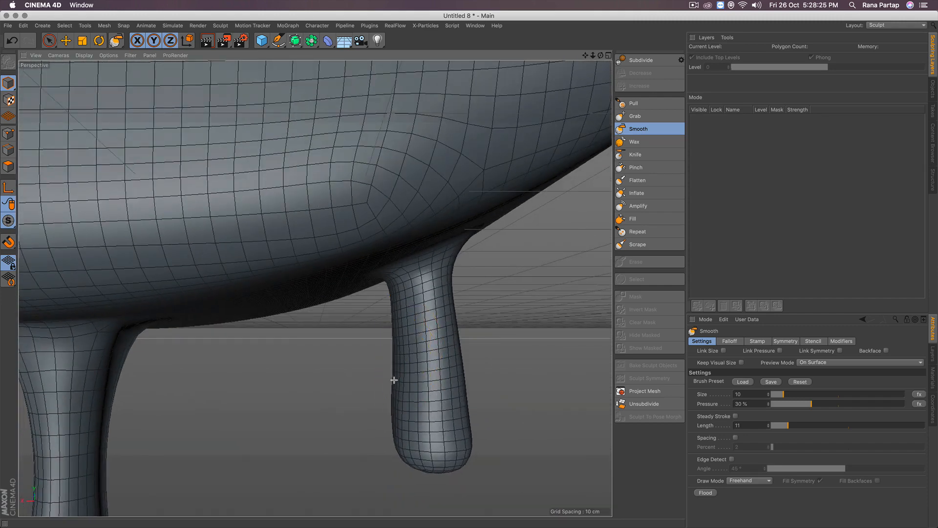
pyautogui.keyDown('alt'); pyautogui.moveTo(405, 379); pyautogui.dragTo(474, 325); pyautogui.keyUp('alt')
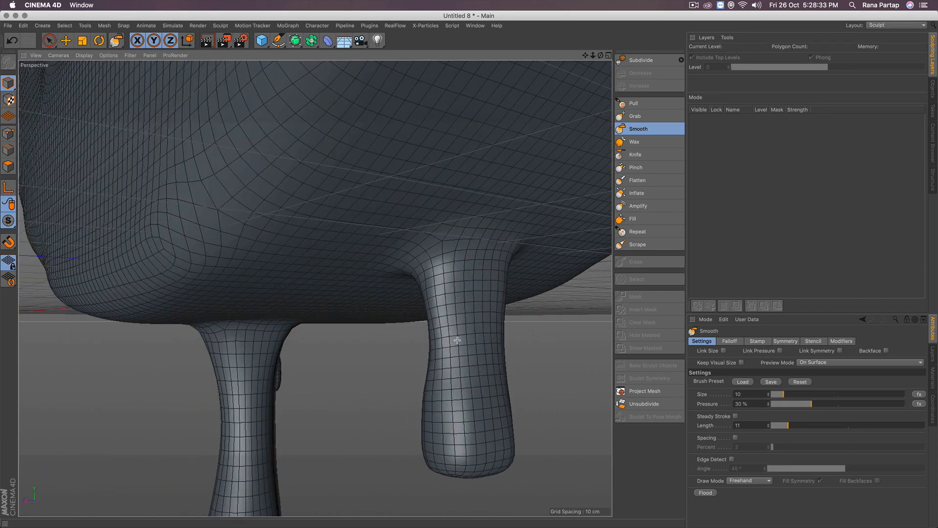
pyautogui.moveTo(457, 339)
pyautogui.keyDown('alt'); pyautogui.mouseDown()
pyautogui.moveTo(437, 335)
pyautogui.moveTo(471, 301)
pyautogui.mouseUp(); pyautogui.keyUp('alt')
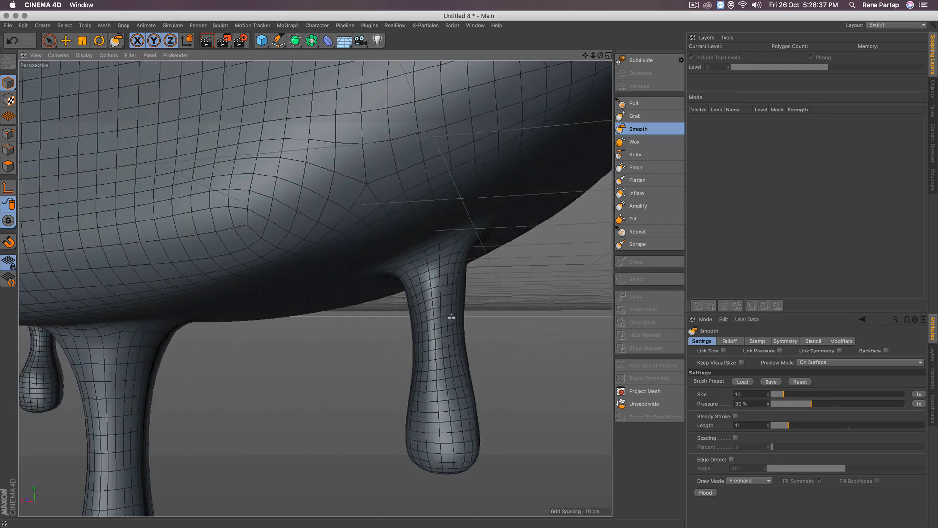
pyautogui.keyDown('alt'); pyautogui.moveTo(408, 305); pyautogui.dragTo(422, 315); pyautogui.keyUp('alt')
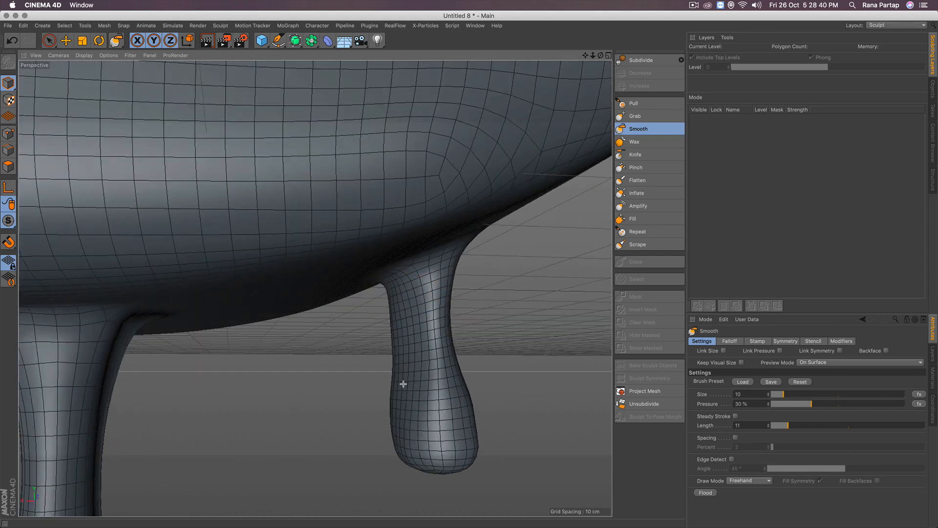
pyautogui.moveTo(404, 362)
pyautogui.keyDown('alt'); pyautogui.mouseDown()
pyautogui.moveTo(299, 376)
pyautogui.moveTo(439, 341)
pyautogui.moveTo(464, 324)
pyautogui.moveTo(446, 356)
pyautogui.moveTo(472, 309)
pyautogui.mouseUp(); pyautogui.keyUp('alt')
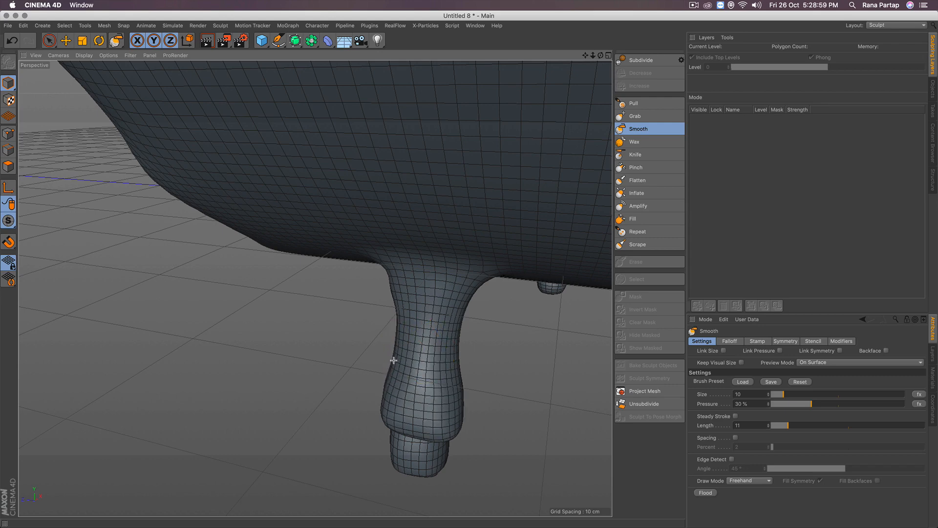
pyautogui.moveTo(389, 287)
pyautogui.keyDown('alt'); pyautogui.mouseDown()
pyautogui.moveTo(315, 286)
pyautogui.moveTo(301, 312)
pyautogui.moveTo(314, 283)
pyautogui.moveTo(346, 342)
pyautogui.moveTo(384, 329)
pyautogui.moveTo(321, 360)
pyautogui.moveTo(429, 318)
pyautogui.moveTo(408, 388)
pyautogui.moveTo(347, 360)
pyautogui.moveTo(397, 404)
pyautogui.mouseUp(); pyautogui.keyUp('alt')
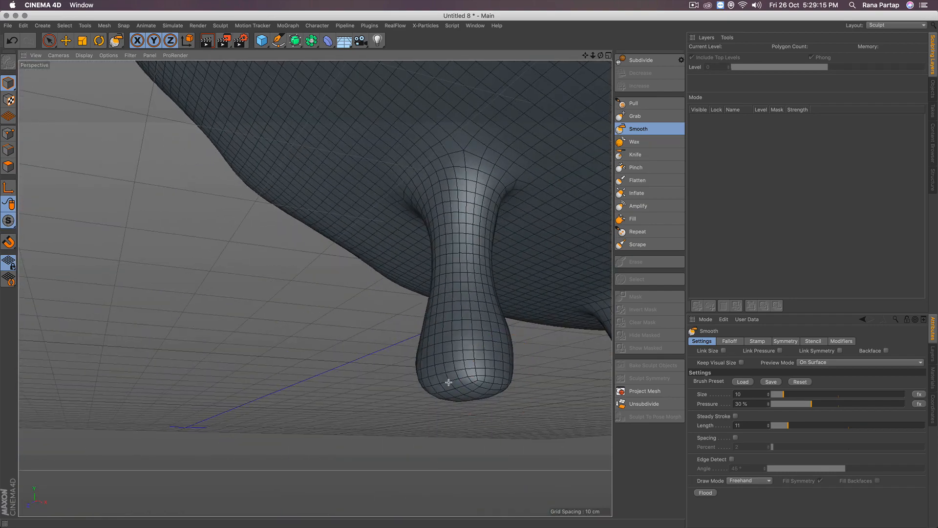
pyautogui.keyDown('alt'); pyautogui.moveTo(365, 348); pyautogui.dragTo(391, 330); pyautogui.keyUp('alt')
# Step: Examine the three drips and the whole letter G from several angles
pyautogui.scroll(-4, 331, 309)
pyautogui.scroll(3, 377, 352)
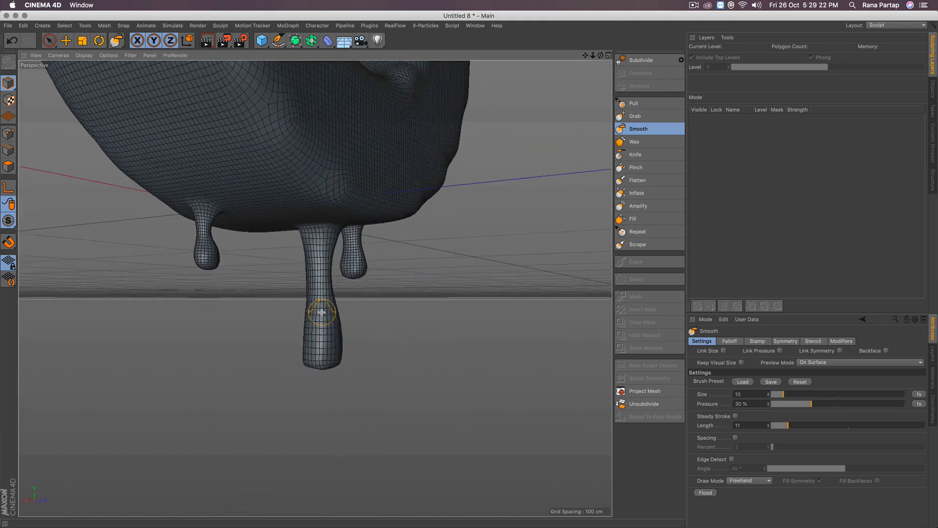
pyautogui.keyDown('alt'); pyautogui.moveTo(315, 354); pyautogui.dragTo(291, 338); pyautogui.keyUp('alt')
pyautogui.keyDown('alt'); pyautogui.moveTo(339, 304); pyautogui.dragTo(330, 281); pyautogui.keyUp('alt')
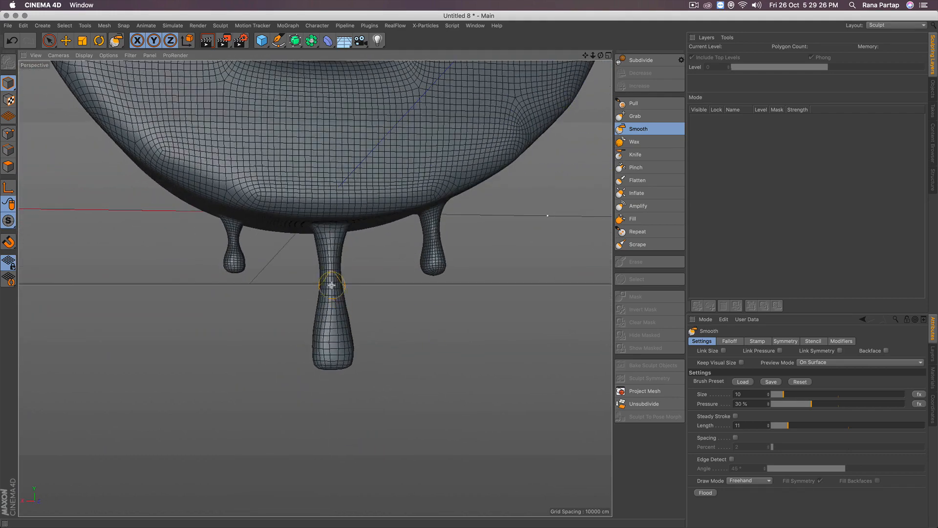
pyautogui.scroll(-3, 329, 288)
pyautogui.keyDown('alt'); pyautogui.moveTo(331, 222); pyautogui.dragTo(335, 322, button='middle'); pyautogui.keyUp('alt')
pyautogui.moveTo(269, 309)
pyautogui.keyDown('alt'); pyautogui.mouseDown()
pyautogui.moveTo(389, 303)
pyautogui.moveTo(547, 312)
pyautogui.moveTo(350, 314)
pyautogui.moveTo(332, 273)
pyautogui.moveTo(338, 282)
pyautogui.mouseUp(); pyautogui.keyUp('alt')
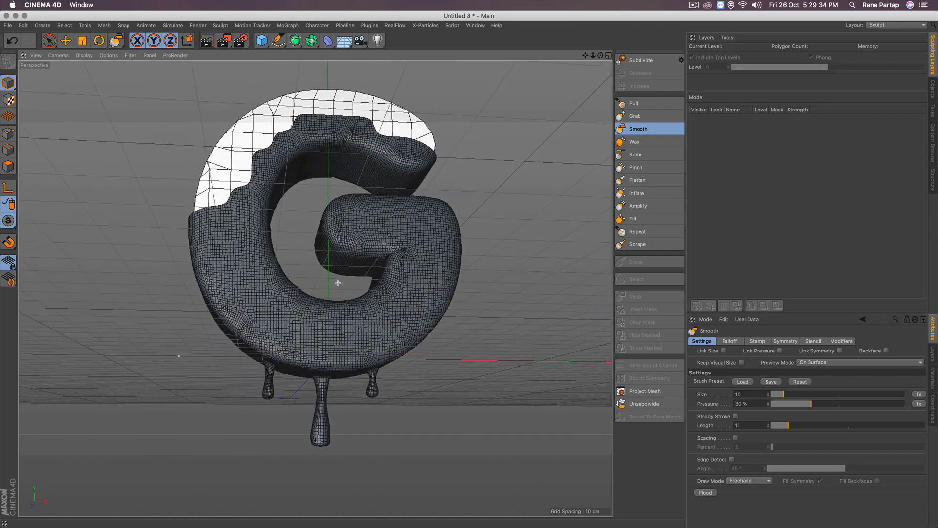
pyautogui.click(53, 41)
pyautogui.keyDown('alt'); pyautogui.moveTo(475, 161); pyautogui.dragTo(359, 177); pyautogui.keyUp('alt')
pyautogui.keyDown('alt'); pyautogui.moveTo(357, 177); pyautogui.dragTo(342, 184, button='right'); pyautogui.keyUp('alt')
pyautogui.keyDown('alt'); pyautogui.moveTo(341, 184); pyautogui.dragTo(341, 188); pyautogui.keyUp('alt')
# Step: Soften the scalloped front rim of the shell with the Smooth brush at size 10 and 30 % pressure, down to its outer corner
pyautogui.click(639, 129)
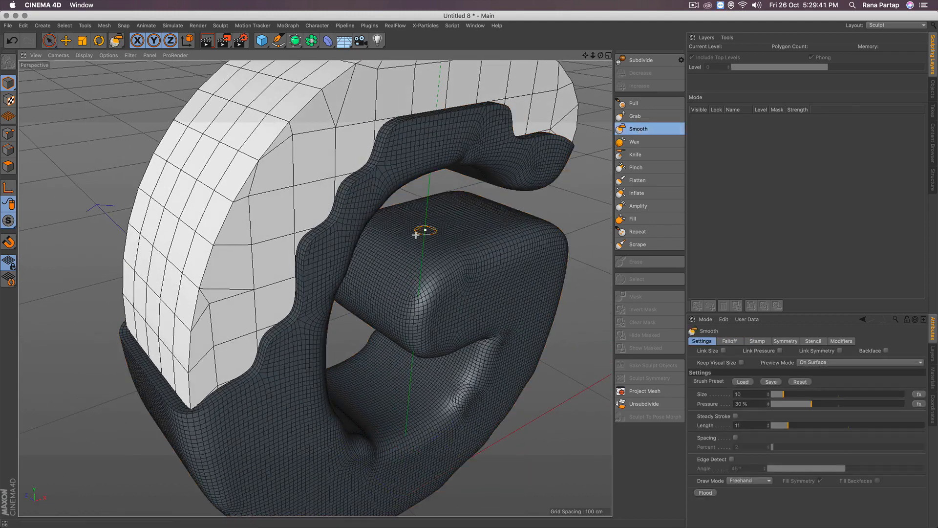
pyautogui.keyDown('alt'); pyautogui.moveTo(343, 230); pyautogui.dragTo(353, 208, button='right'); pyautogui.keyUp('alt')
pyautogui.scroll(2, 353, 207)
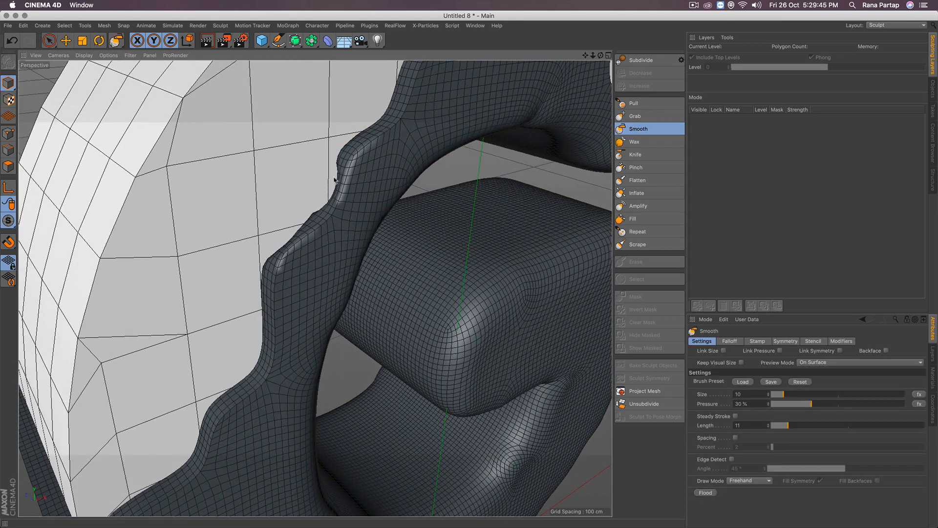
pyautogui.moveTo(334, 180)
pyautogui.mouseDown()
pyautogui.moveTo(260, 292)
pyautogui.moveTo(254, 372)
pyautogui.moveTo(216, 409)
pyautogui.mouseUp()
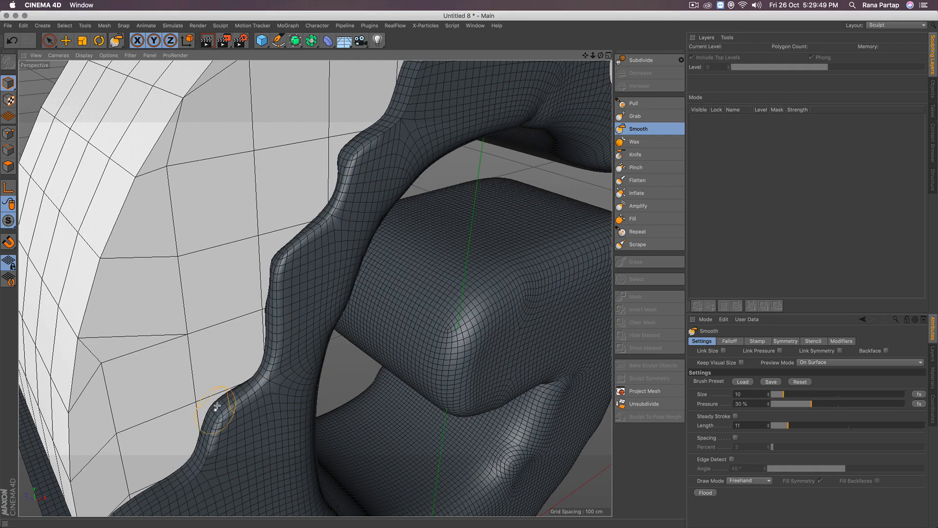
pyautogui.keyDown('alt'); pyautogui.moveTo(216, 408); pyautogui.dragTo(310, 219, button='middle'); pyautogui.keyUp('alt')
pyautogui.moveTo(310, 219)
pyautogui.mouseDown()
pyautogui.moveTo(267, 290)
pyautogui.moveTo(162, 344)
pyautogui.mouseUp()
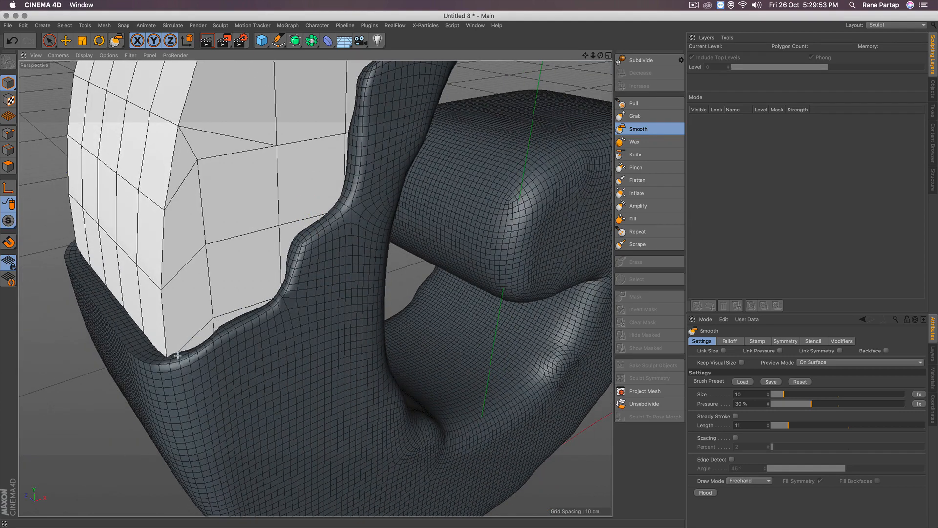
# Step: Smooth the rim around the shell's outer corner and along the lower scallops on the back of the letter
pyautogui.moveTo(182, 297)
pyautogui.keyDown('alt'); pyautogui.mouseDown()
pyautogui.moveTo(125, 310)
pyautogui.moveTo(429, 262)
pyautogui.moveTo(205, 315)
pyautogui.moveTo(304, 303)
pyautogui.moveTo(167, 293)
pyautogui.moveTo(226, 284)
pyautogui.moveTo(440, 314)
pyautogui.moveTo(314, 240)
pyautogui.moveTo(293, 178)
pyautogui.moveTo(304, 147)
pyautogui.moveTo(391, 295)
pyautogui.moveTo(440, 302)
pyautogui.mouseUp(); pyautogui.keyUp('alt')
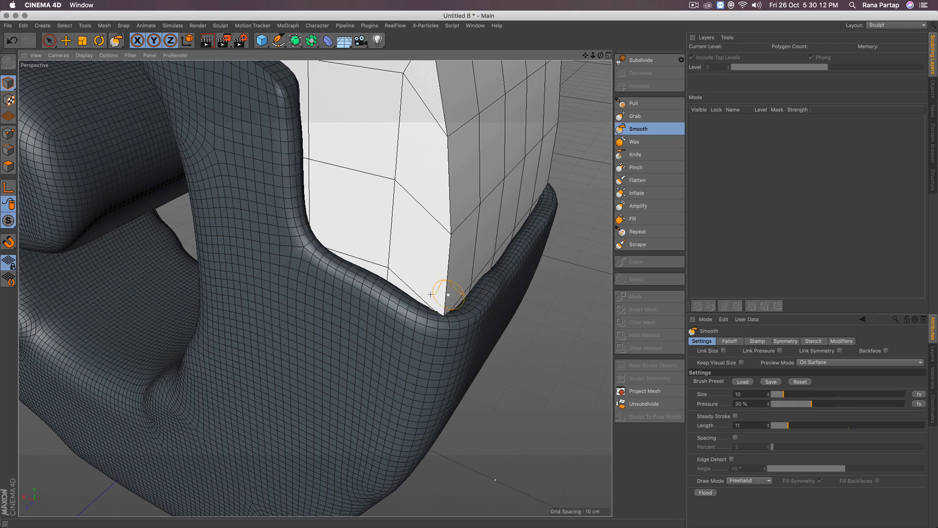
pyautogui.keyDown('alt'); pyautogui.moveTo(251, 202); pyautogui.dragTo(309, 314, button='middle'); pyautogui.keyUp('alt')
pyautogui.moveTo(367, 279)
pyautogui.mouseDown()
pyautogui.moveTo(368, 245)
pyautogui.moveTo(288, 122)
pyautogui.moveTo(378, 279)
pyautogui.moveTo(315, 174)
pyautogui.mouseUp()
pyautogui.keyDown('alt'); pyautogui.moveTo(312, 191); pyautogui.dragTo(280, 142, button='right'); pyautogui.keyUp('alt')
pyautogui.keyDown('alt'); pyautogui.moveTo(234, 100); pyautogui.dragTo(340, 240, button='middle'); pyautogui.keyUp('alt')
pyautogui.keyDown('alt'); pyautogui.moveTo(341, 239); pyautogui.dragTo(345, 221, button='right'); pyautogui.keyUp('alt')
pyautogui.moveTo(407, 294)
pyautogui.mouseDown()
pyautogui.moveTo(318, 195)
pyautogui.moveTo(317, 210)
pyautogui.moveTo(386, 288)
pyautogui.moveTo(354, 244)
pyautogui.moveTo(401, 287)
pyautogui.mouseUp()
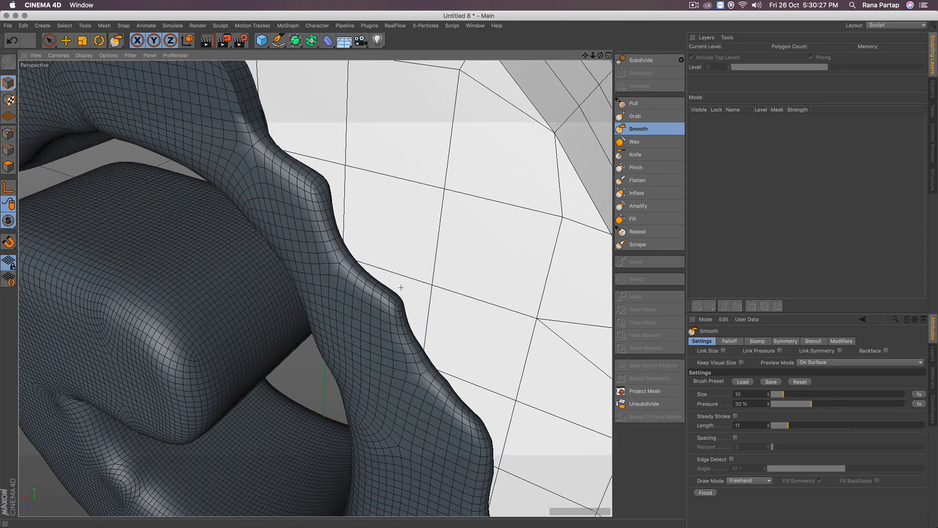
# Step: Smooth the upper part of the shell's back rim toward the open tip of the G
pyautogui.keyDown('alt'); pyautogui.moveTo(402, 287); pyautogui.dragTo(314, 288, button='right'); pyautogui.keyUp('alt')
pyautogui.keyDown('alt'); pyautogui.moveTo(224, 180); pyautogui.dragTo(270, 186, button='right'); pyautogui.keyUp('alt')
pyautogui.keyDown('alt'); pyautogui.moveTo(270, 186); pyautogui.dragTo(302, 188); pyautogui.keyUp('alt')
pyautogui.keyDown('alt'); pyautogui.moveTo(343, 224); pyautogui.dragTo(348, 219); pyautogui.keyUp('alt')
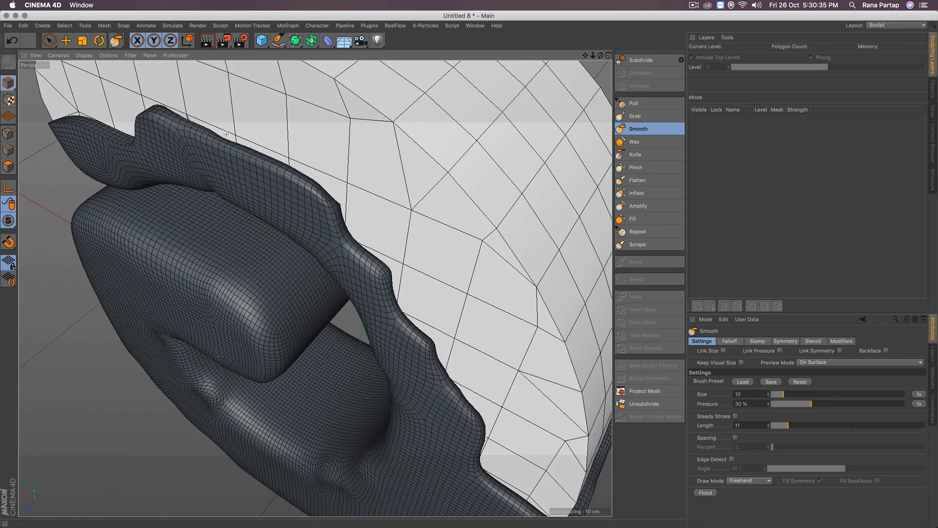
pyautogui.moveTo(226, 134); pyautogui.dragTo(365, 224)
pyautogui.moveTo(182, 174)
pyautogui.keyDown('alt'); pyautogui.mouseDown(button='right')
pyautogui.moveTo(203, 175)
pyautogui.moveTo(192, 217)
pyautogui.mouseUp(button='right'); pyautogui.keyUp('alt')
pyautogui.keyDown('alt'); pyautogui.moveTo(193, 217); pyautogui.dragTo(306, 223); pyautogui.keyUp('alt')
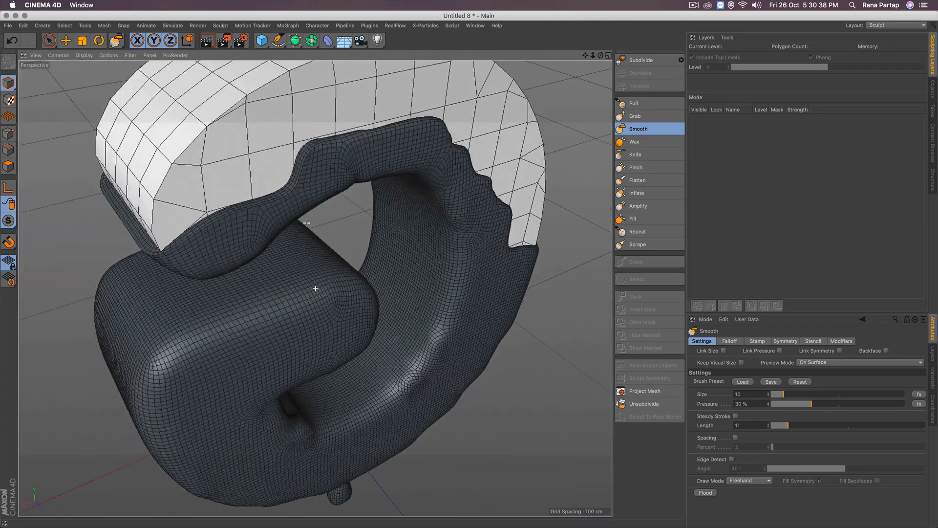
pyautogui.keyDown('alt'); pyautogui.moveTo(316, 289); pyautogui.dragTo(250, 205); pyautogui.keyUp('alt')
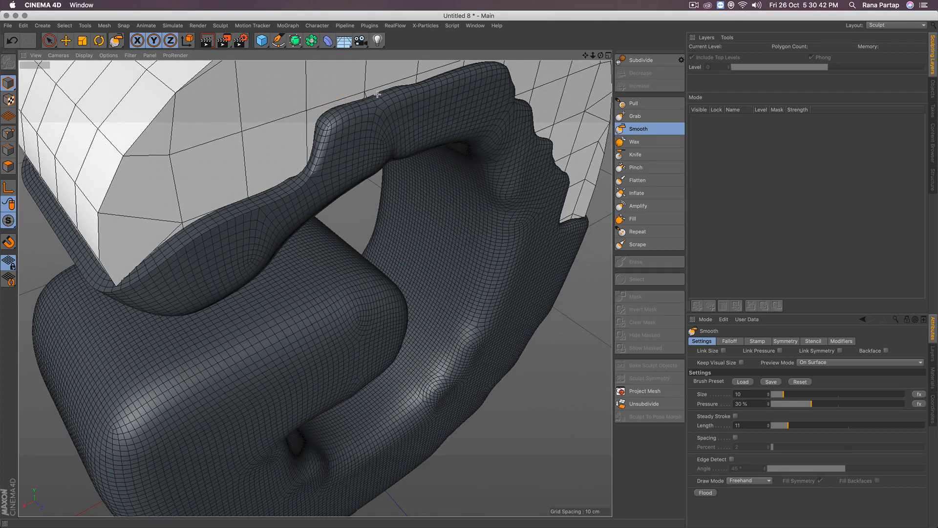
# Step: Round off the rim across the upper tip of the G and its corners with the Smooth brush
pyautogui.moveTo(134, 266)
pyautogui.mouseDown()
pyautogui.moveTo(169, 245)
pyautogui.moveTo(198, 184)
pyautogui.moveTo(314, 286)
pyautogui.moveTo(325, 268)
pyautogui.mouseUp()
pyautogui.moveTo(202, 254); pyautogui.dragTo(291, 271)
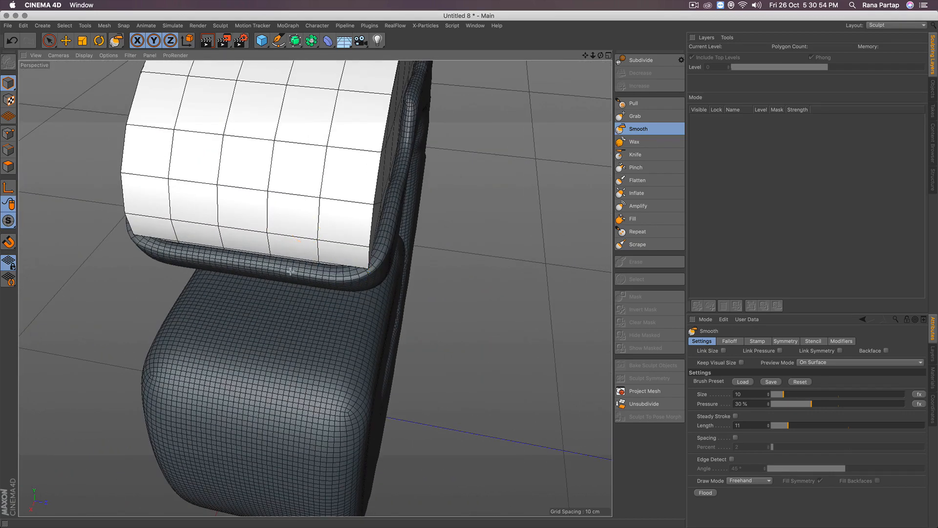
pyautogui.keyDown('alt'); pyautogui.moveTo(189, 216); pyautogui.dragTo(333, 282); pyautogui.keyUp('alt')
pyautogui.moveTo(333, 282)
pyautogui.mouseDown()
pyautogui.moveTo(272, 270)
pyautogui.moveTo(319, 288)
pyautogui.mouseUp()
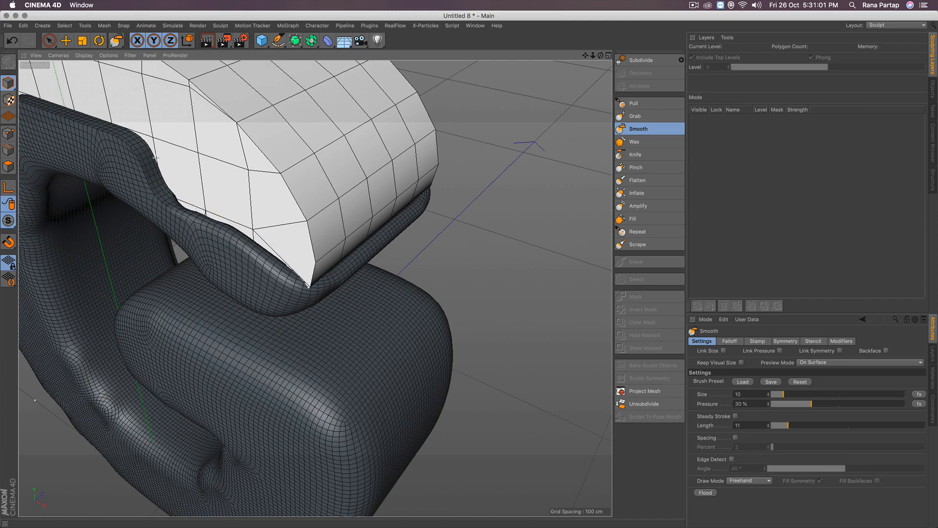
pyautogui.moveTo(235, 237)
pyautogui.keyDown('alt'); pyautogui.mouseDown()
pyautogui.moveTo(279, 264)
pyautogui.moveTo(293, 245)
pyautogui.moveTo(336, 255)
pyautogui.mouseUp(); pyautogui.keyUp('alt')
# Step: Smooth the front rim from the upper tip of the G back along the top and down the scalloped edge
pyautogui.moveTo(268, 200); pyautogui.dragTo(138, 158)
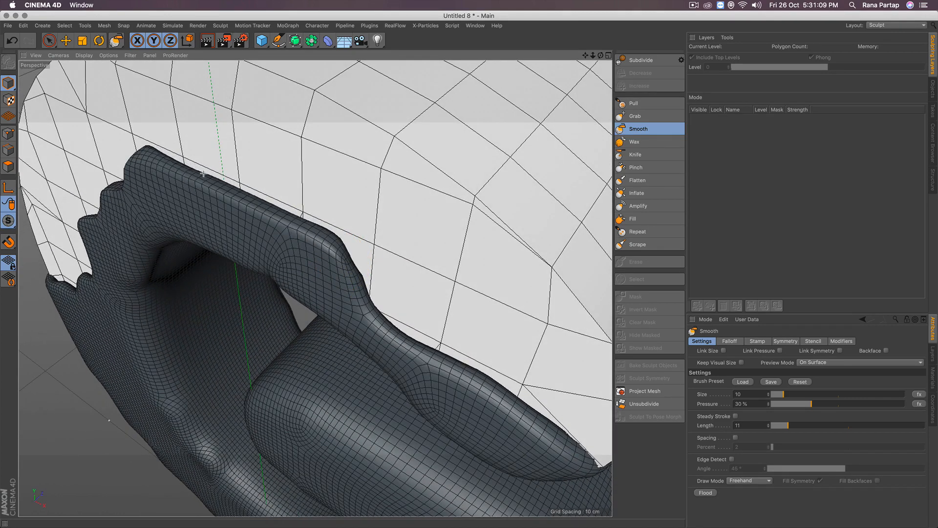
pyautogui.keyDown('alt'); pyautogui.moveTo(189, 238); pyautogui.dragTo(89, 230, button='right'); pyautogui.keyUp('alt')
pyautogui.keyDown('alt'); pyautogui.moveTo(90, 230); pyautogui.dragTo(192, 201); pyautogui.keyUp('alt')
pyautogui.keyDown('alt'); pyautogui.moveTo(192, 200); pyautogui.dragTo(216, 212, button='right'); pyautogui.keyUp('alt')
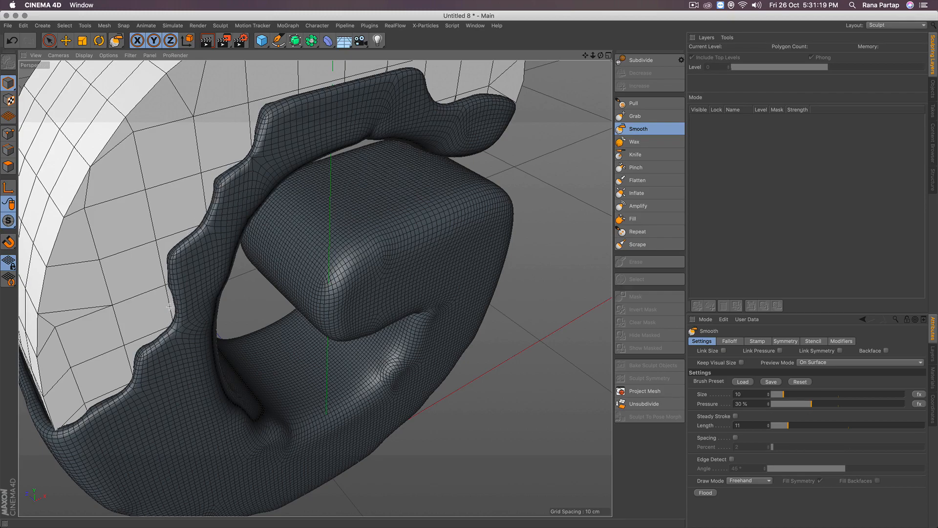
pyautogui.keyDown('alt'); pyautogui.moveTo(226, 191); pyautogui.dragTo(246, 247, button='right'); pyautogui.keyUp('alt')
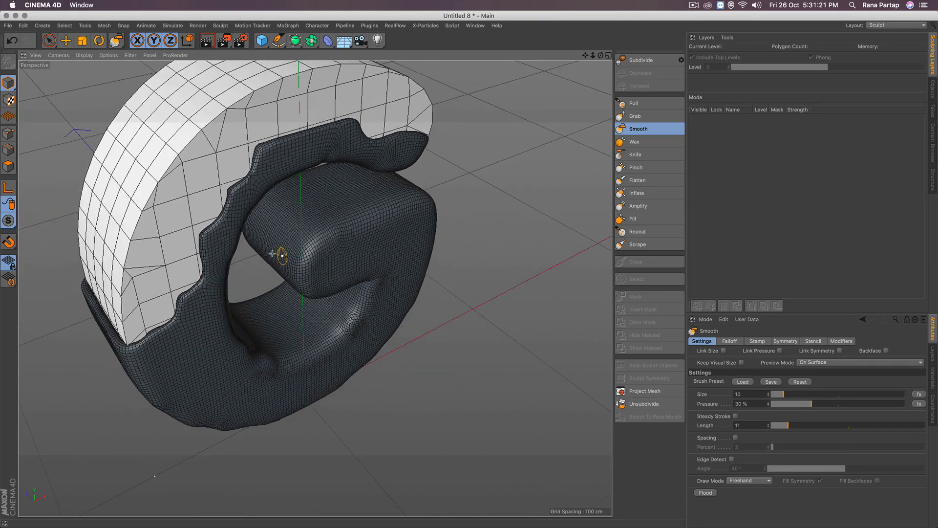
pyautogui.moveTo(278, 253)
pyautogui.keyDown('alt'); pyautogui.mouseDown()
pyautogui.moveTo(216, 214)
pyautogui.moveTo(228, 198)
pyautogui.moveTo(253, 274)
pyautogui.moveTo(324, 245)
pyautogui.moveTo(318, 257)
pyautogui.mouseUp(); pyautogui.keyUp('alt')
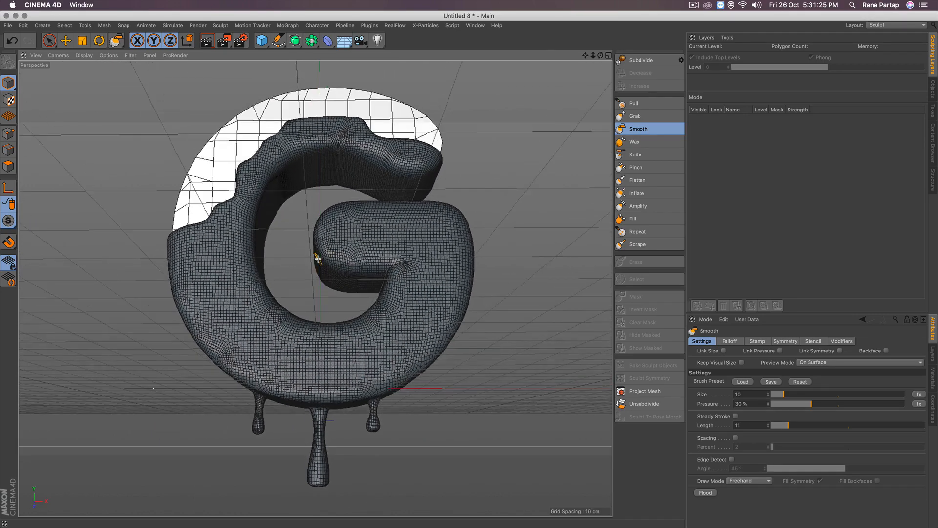
# Step: Activate the Live Selection tool, switch the layout to Standard, and widen the viewport
pyautogui.click(49, 40)
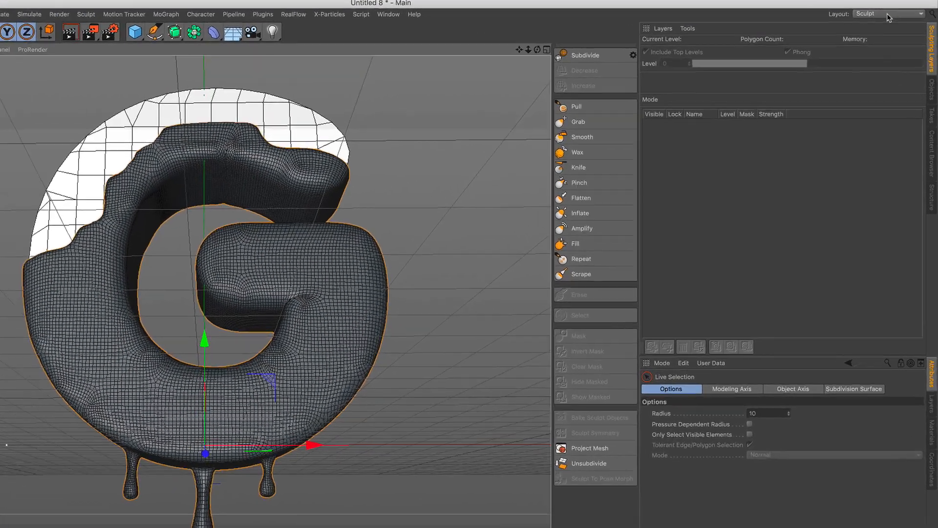
pyautogui.click(888, 15)
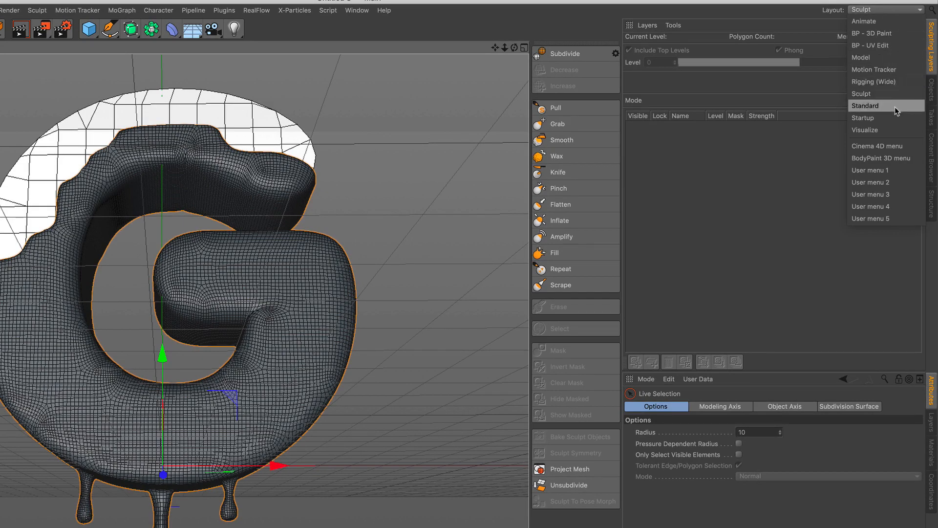
pyautogui.click(895, 106)
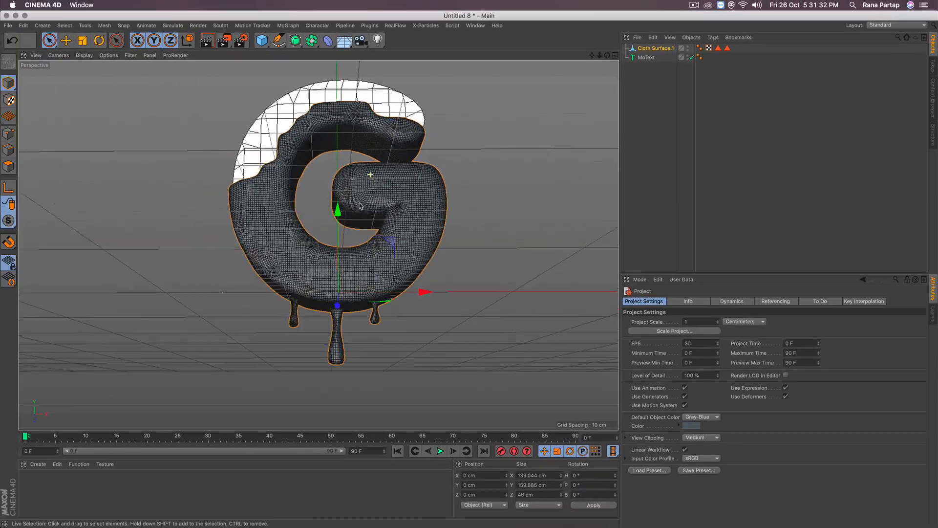
pyautogui.keyDown('alt'); pyautogui.moveTo(360, 206); pyautogui.dragTo(318, 244, button='right'); pyautogui.keyUp('alt')
pyautogui.keyDown('alt'); pyautogui.moveTo(318, 245); pyautogui.dragTo(320, 252, button='middle'); pyautogui.keyUp('alt')
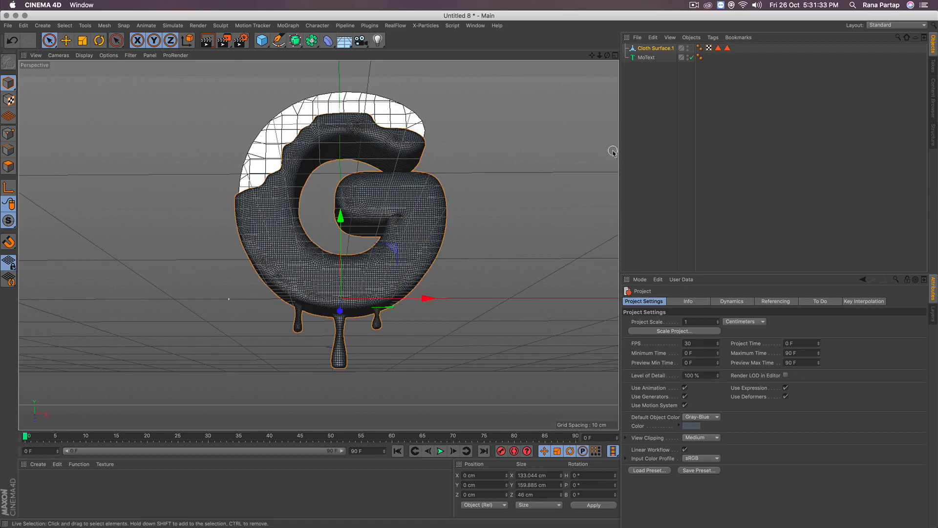
pyautogui.moveTo(619, 153); pyautogui.dragTo(691, 158)
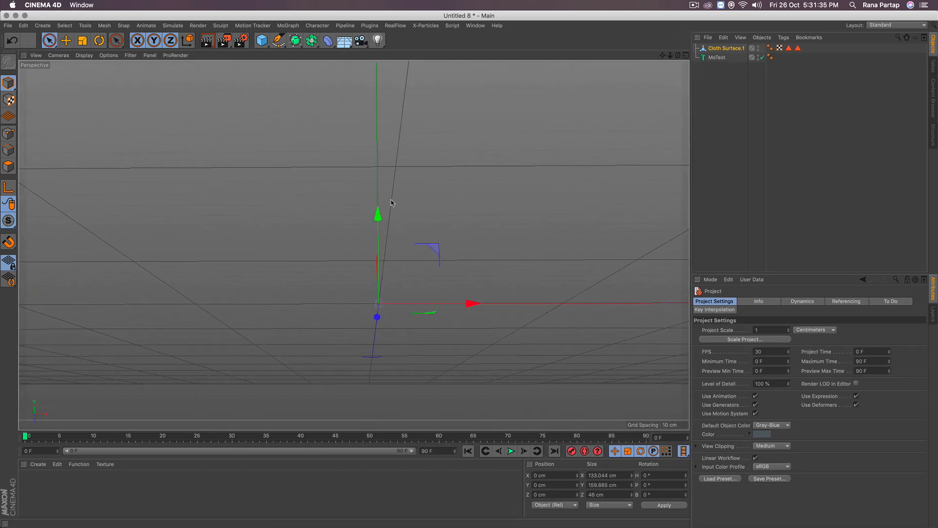
# Step: Render a preview of the whole G and load the materials from the MercyMat file in the MercyMaterials folder
pyautogui.keyDown('alt'); pyautogui.moveTo(398, 191); pyautogui.dragTo(387, 207, button='middle'); pyautogui.keyUp('alt')
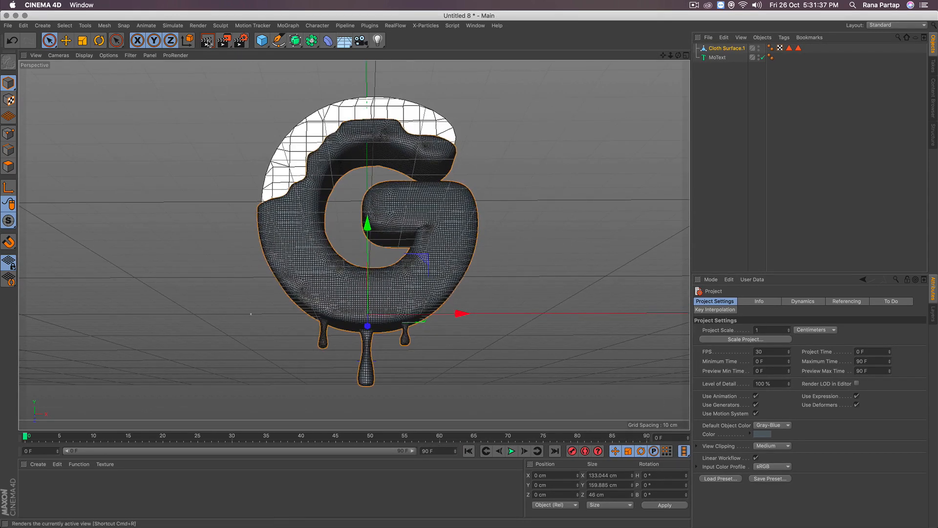
pyautogui.press('super+r')
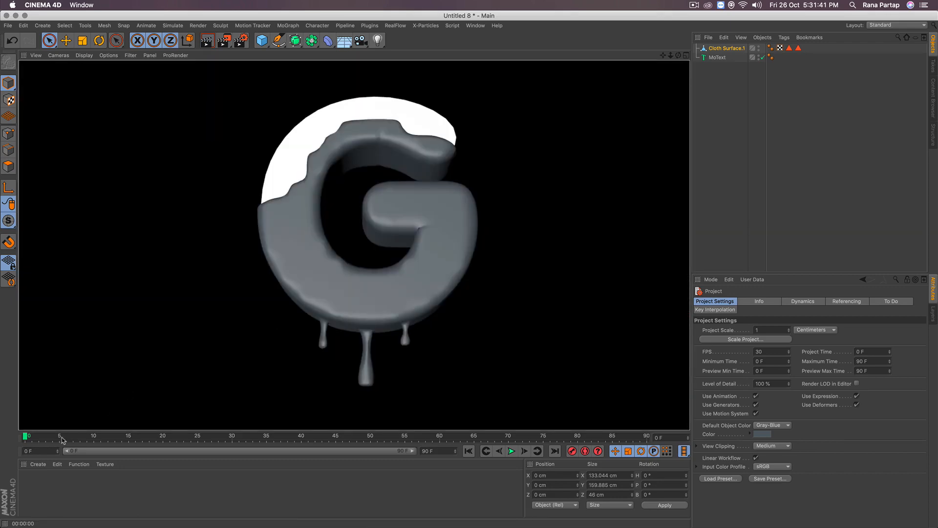
pyautogui.click(38, 463)
pyautogui.click(59, 408)
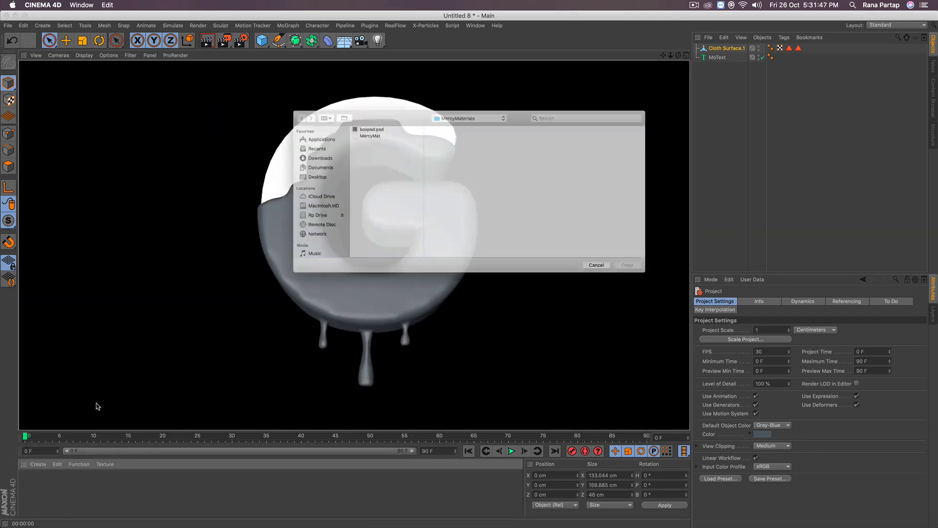
pyautogui.click(343, 129)
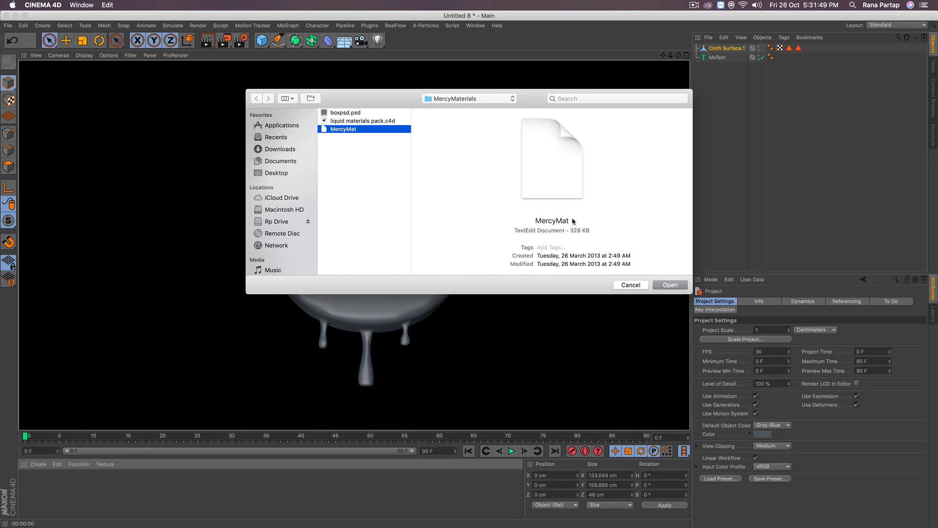
pyautogui.click(668, 285)
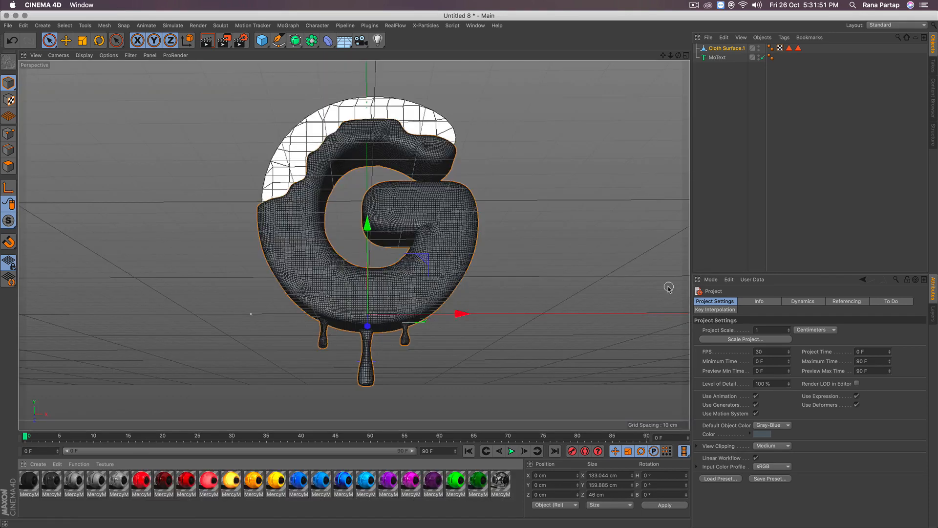
# Step: Apply the blue MercyMP material to the MoText object and the yellow MercyMP material to Cloth Surface.1
pyautogui.click(253, 483)
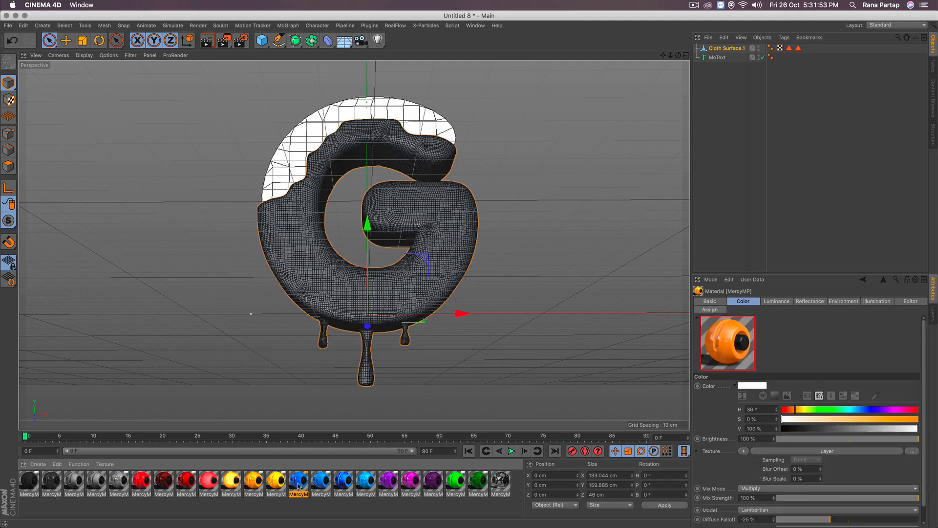
pyautogui.moveTo(298, 481); pyautogui.dragTo(317, 473)
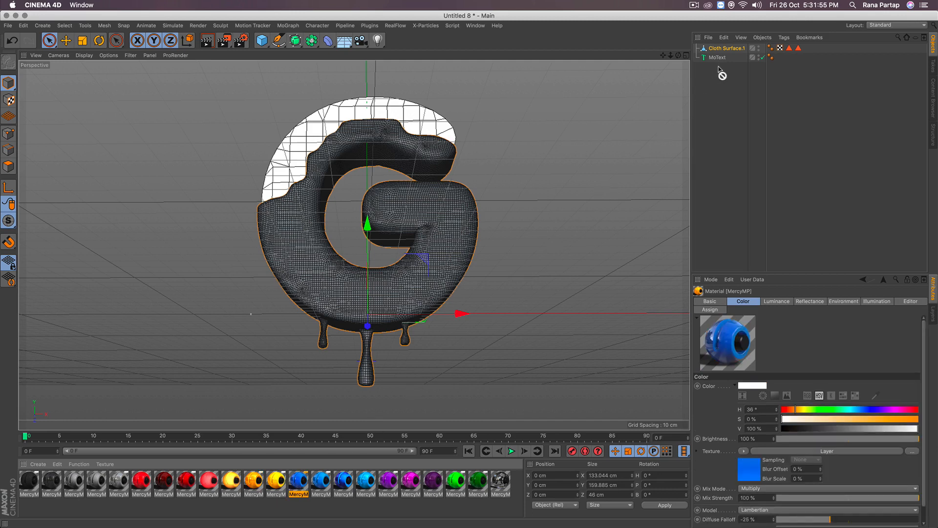
pyautogui.moveTo(720, 61); pyautogui.dragTo(718, 60)
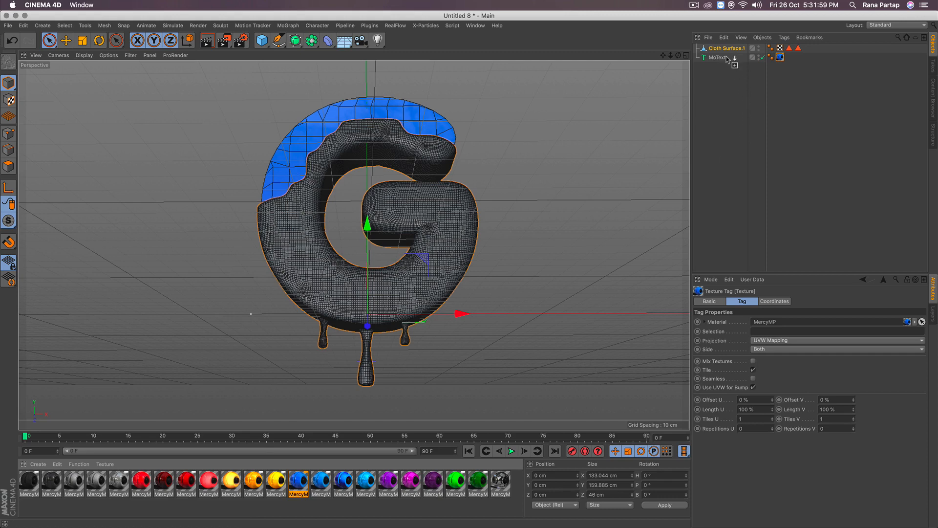
pyautogui.moveTo(724, 52); pyautogui.dragTo(724, 53)
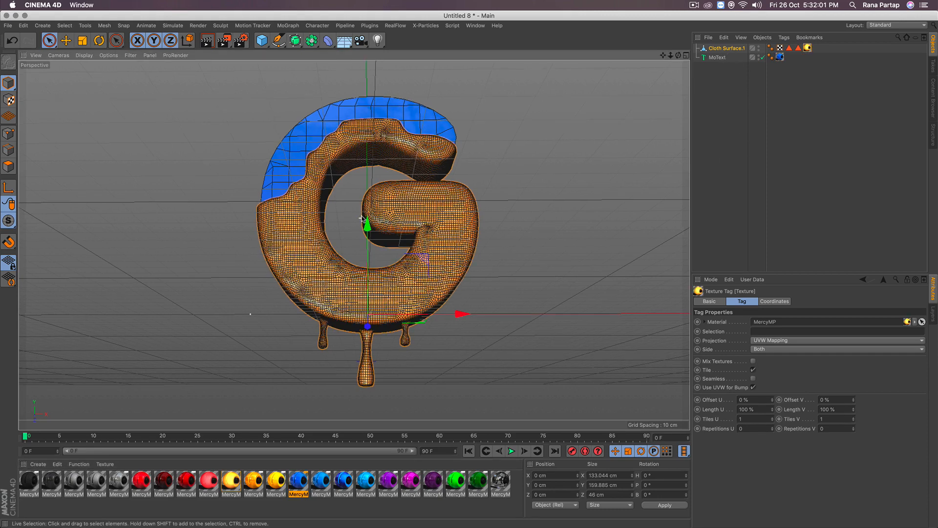
# Step: Add an area light and move it in front of the G to about X 287, Y 133, Z -336 cm
pyautogui.scroll(1, 362, 215)
pyautogui.scroll(-4, 361, 214)
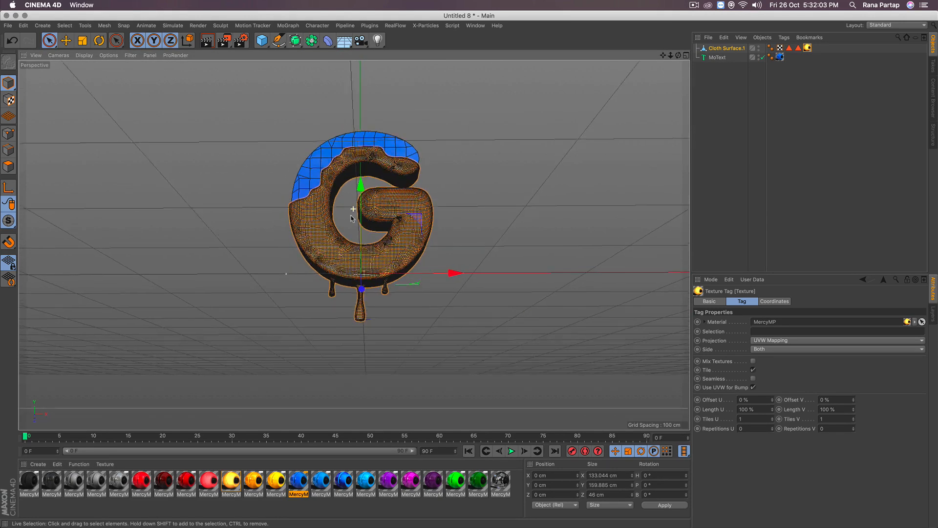
pyautogui.keyDown('alt'); pyautogui.moveTo(355, 211); pyautogui.dragTo(317, 239); pyautogui.keyUp('alt')
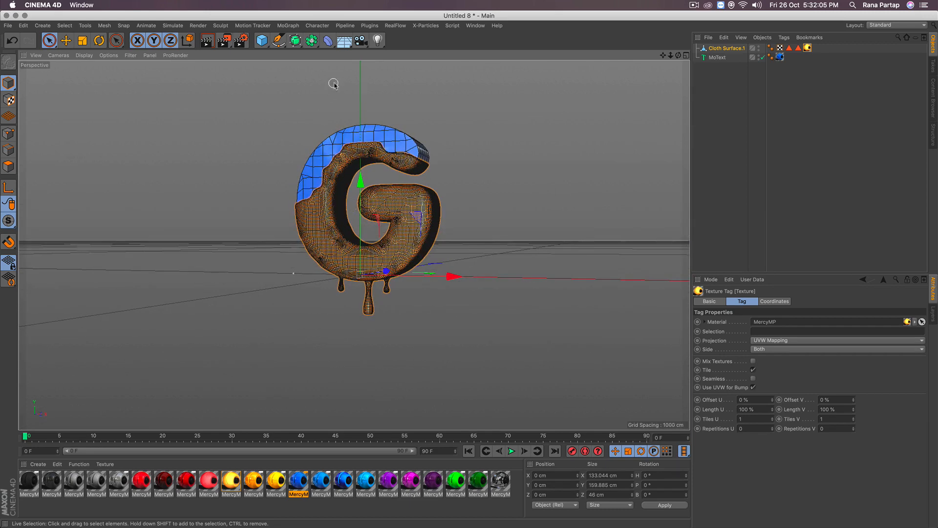
pyautogui.click(378, 43)
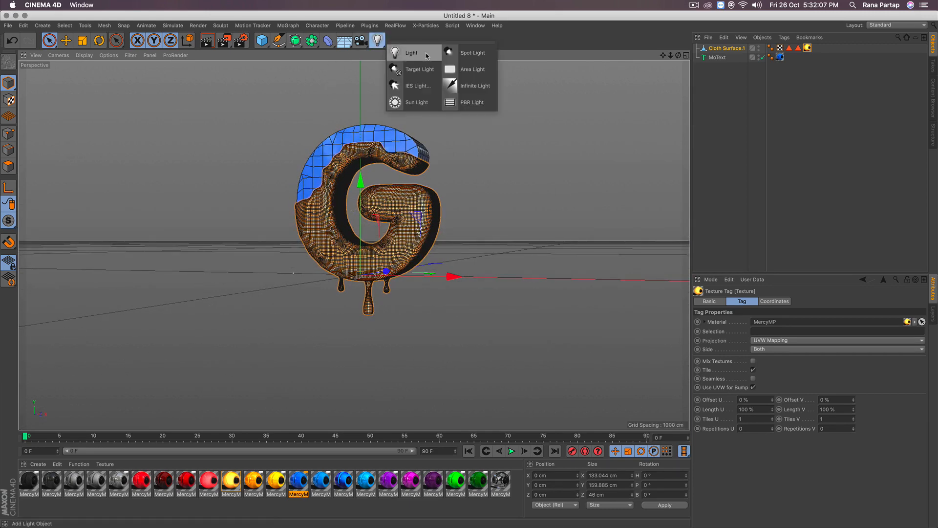
pyautogui.click(470, 68)
pyautogui.keyDown('alt'); pyautogui.moveTo(348, 240); pyautogui.dragTo(237, 317); pyautogui.keyUp('alt')
pyautogui.scroll(-5, 229, 229)
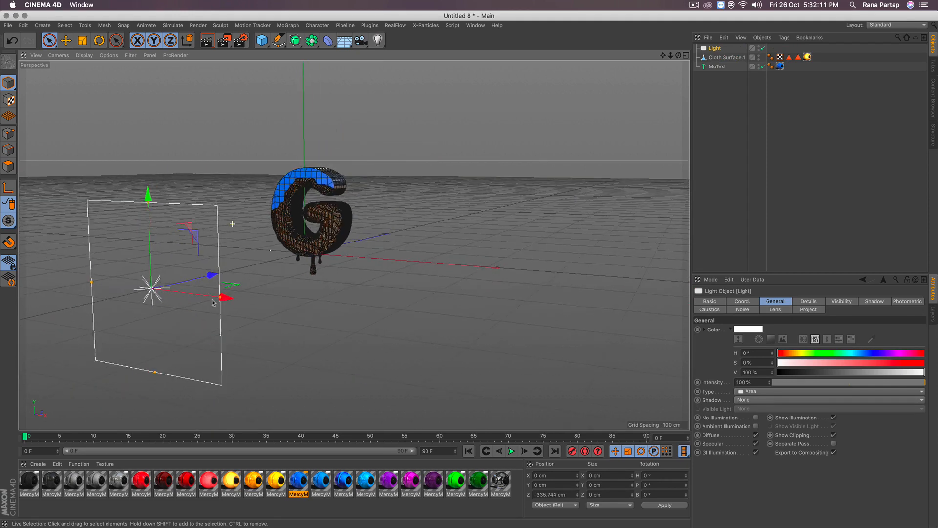
pyautogui.keyDown('alt'); pyautogui.moveTo(342, 227); pyautogui.dragTo(356, 254); pyautogui.keyUp('alt')
pyautogui.moveTo(231, 277); pyautogui.dragTo(455, 317)
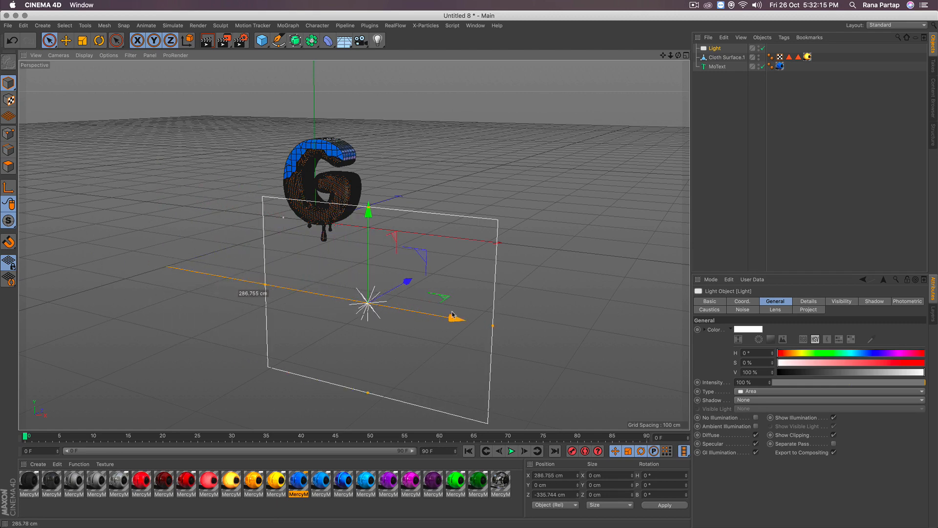
pyautogui.moveTo(379, 234); pyautogui.dragTo(375, 126)
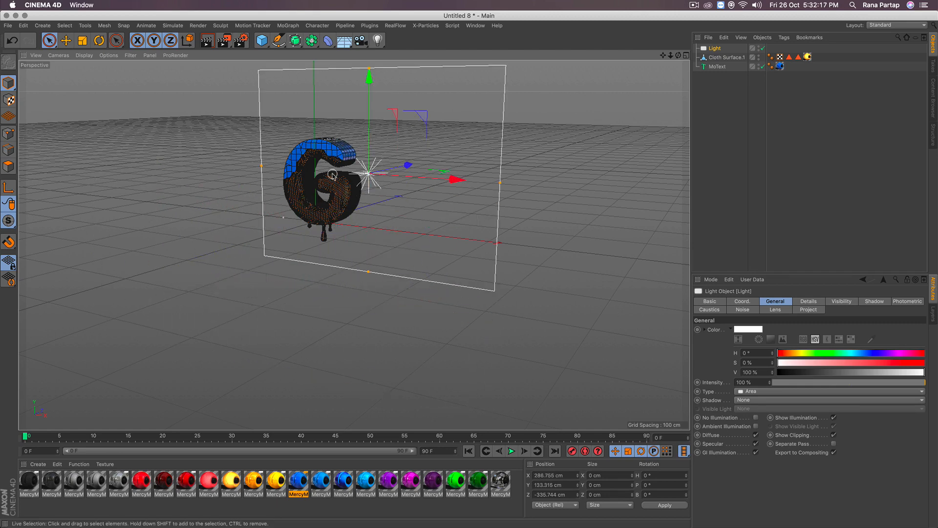
# Step: Move the area light farther from the G to about Z -510 cm and rotate its heading to about 31.2°
pyautogui.keyDown('alt'); pyautogui.moveTo(332, 174); pyautogui.dragTo(397, 186); pyautogui.keyUp('alt')
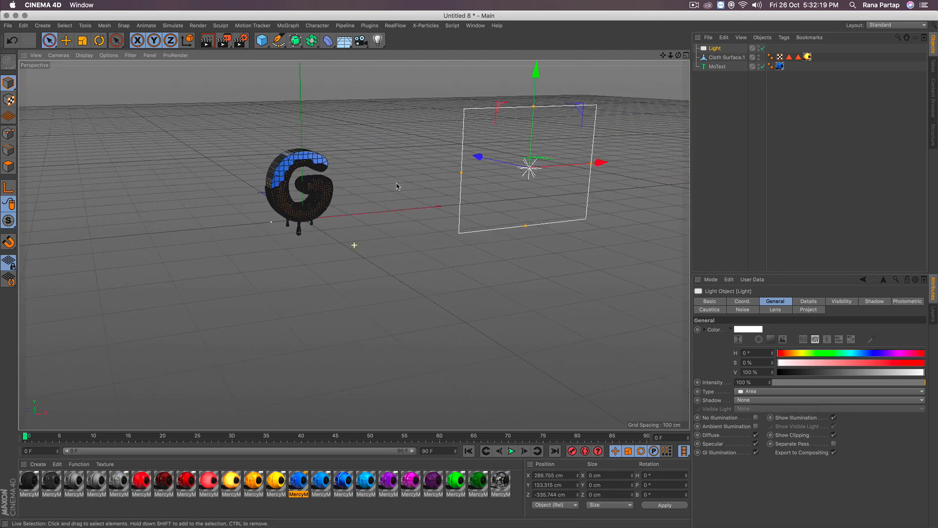
pyautogui.moveTo(479, 156); pyautogui.dragTo(625, 193)
pyautogui.click(99, 41)
pyautogui.click(49, 41)
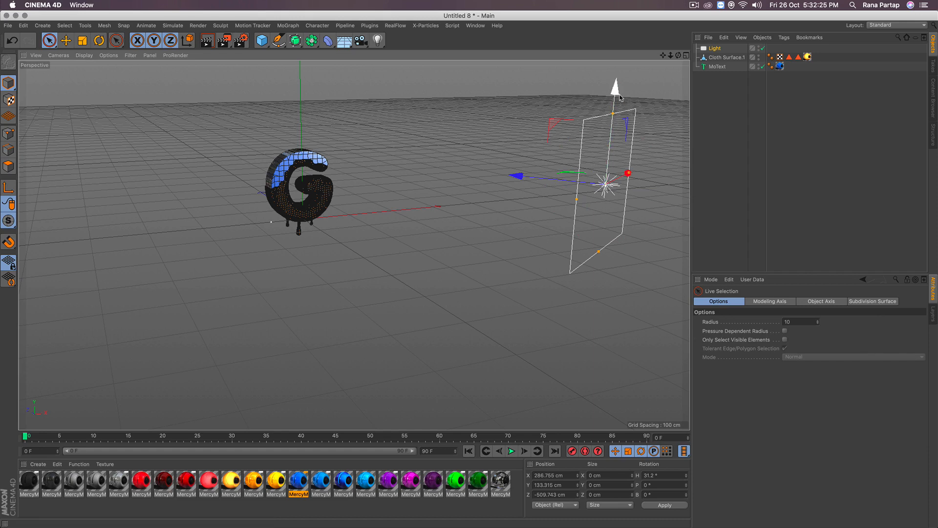
# Step: Raise the area light to about Y 354 cm and tilt it down toward the G, to about H 26.7°, P -21.3°, B 1.5°
pyautogui.moveTo(619, 98); pyautogui.dragTo(618, 19)
pyautogui.keyDown('alt'); pyautogui.moveTo(565, 189); pyautogui.dragTo(513, 275); pyautogui.keyUp('alt')
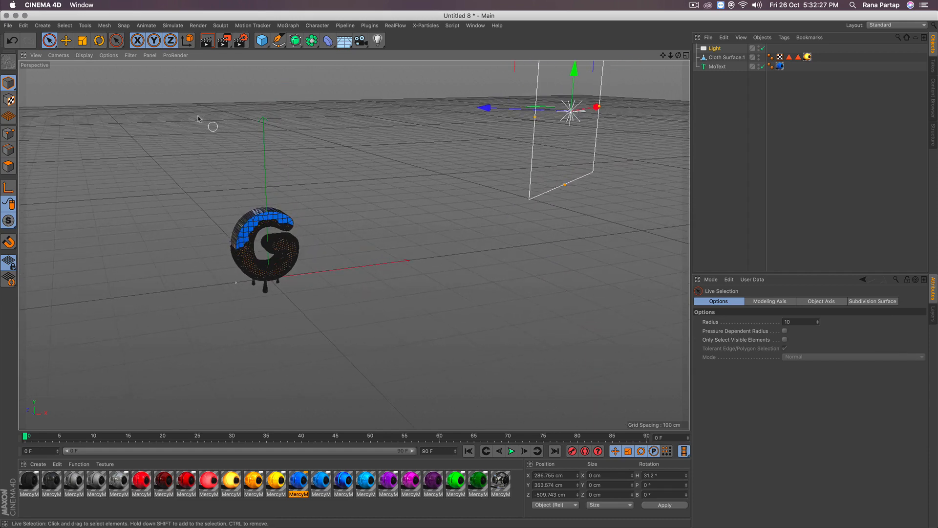
pyautogui.click(99, 40)
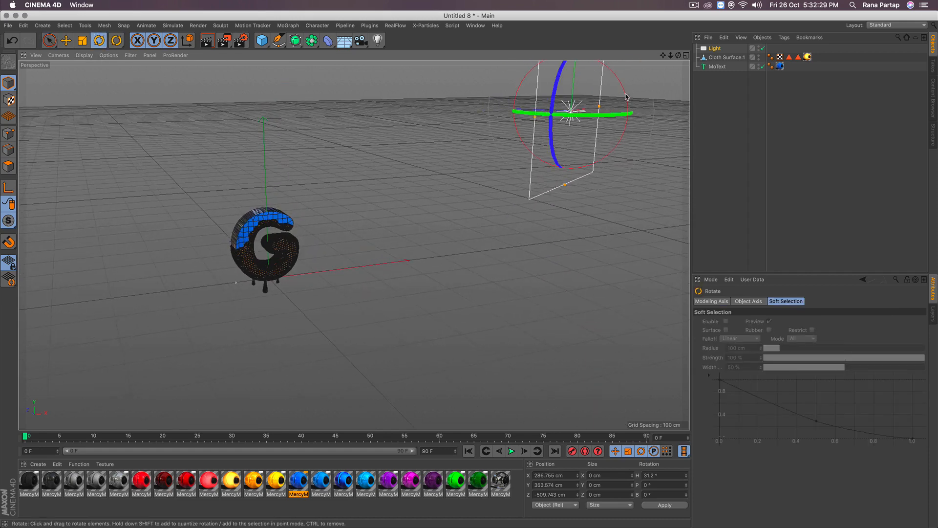
pyautogui.moveTo(625, 97); pyautogui.dragTo(612, 73)
# Step: Frame the G close up from the front and render the view to check the materials under the area light
pyautogui.keyDown('alt'); pyautogui.moveTo(399, 157); pyautogui.dragTo(394, 196, button='right'); pyautogui.keyUp('alt')
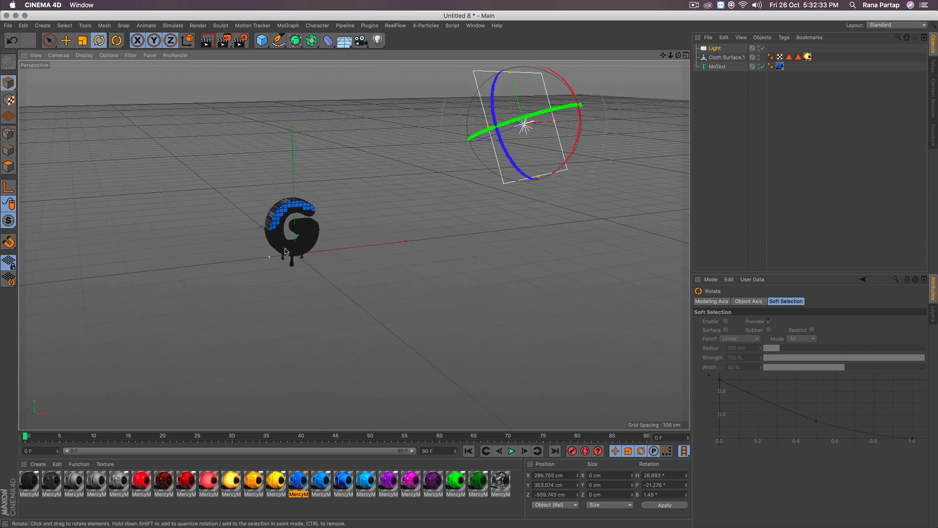
pyautogui.keyDown('alt'); pyautogui.moveTo(286, 247); pyautogui.dragTo(258, 241); pyautogui.keyUp('alt')
pyautogui.keyDown('alt'); pyautogui.moveTo(282, 245); pyautogui.dragTo(354, 244, button='right'); pyautogui.keyUp('alt')
pyautogui.keyDown('alt'); pyautogui.moveTo(354, 245); pyautogui.dragTo(300, 147); pyautogui.keyUp('alt')
pyautogui.keyDown('alt'); pyautogui.moveTo(304, 228); pyautogui.dragTo(332, 228, button='right'); pyautogui.keyUp('alt')
pyautogui.keyDown('alt'); pyautogui.moveTo(334, 242); pyautogui.dragTo(354, 245, button='middle'); pyautogui.keyUp('alt')
pyautogui.keyDown('alt'); pyautogui.moveTo(338, 235); pyautogui.dragTo(341, 228, button='right'); pyautogui.keyUp('alt')
pyautogui.click(49, 40)
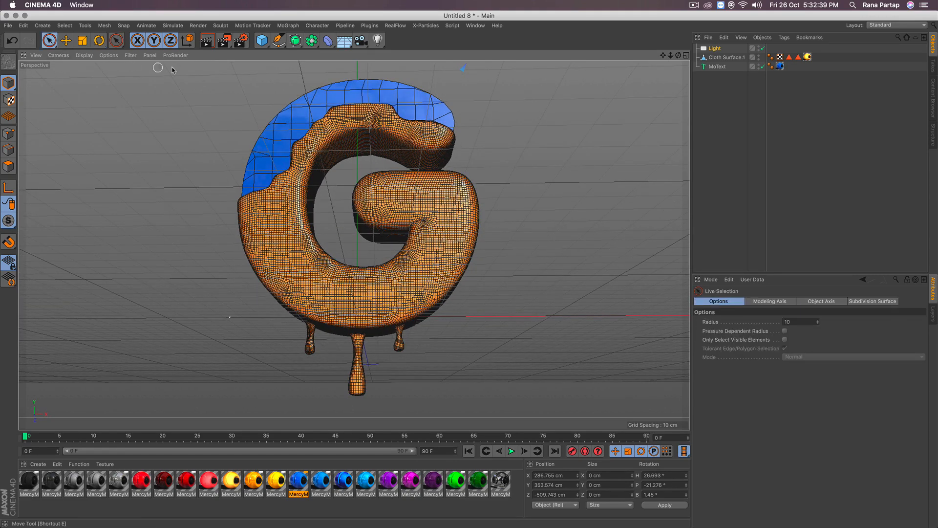
pyautogui.press('super+r')
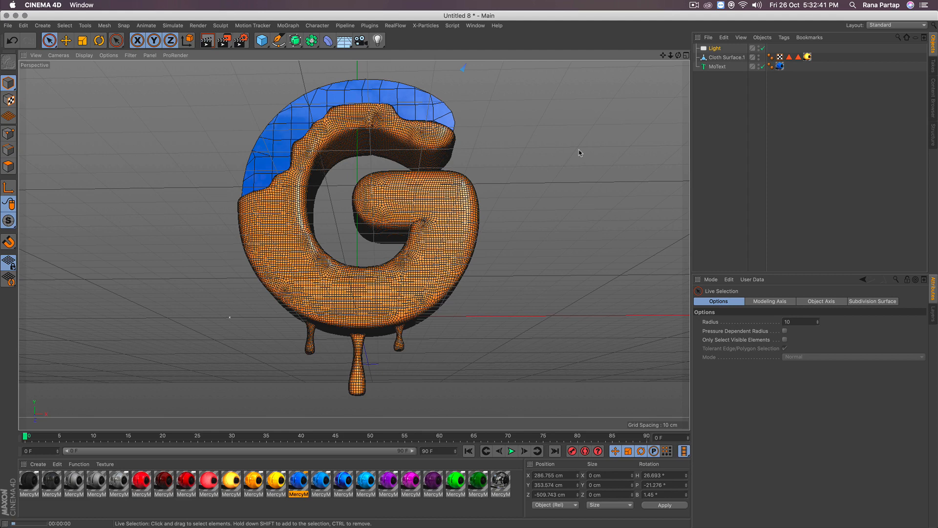